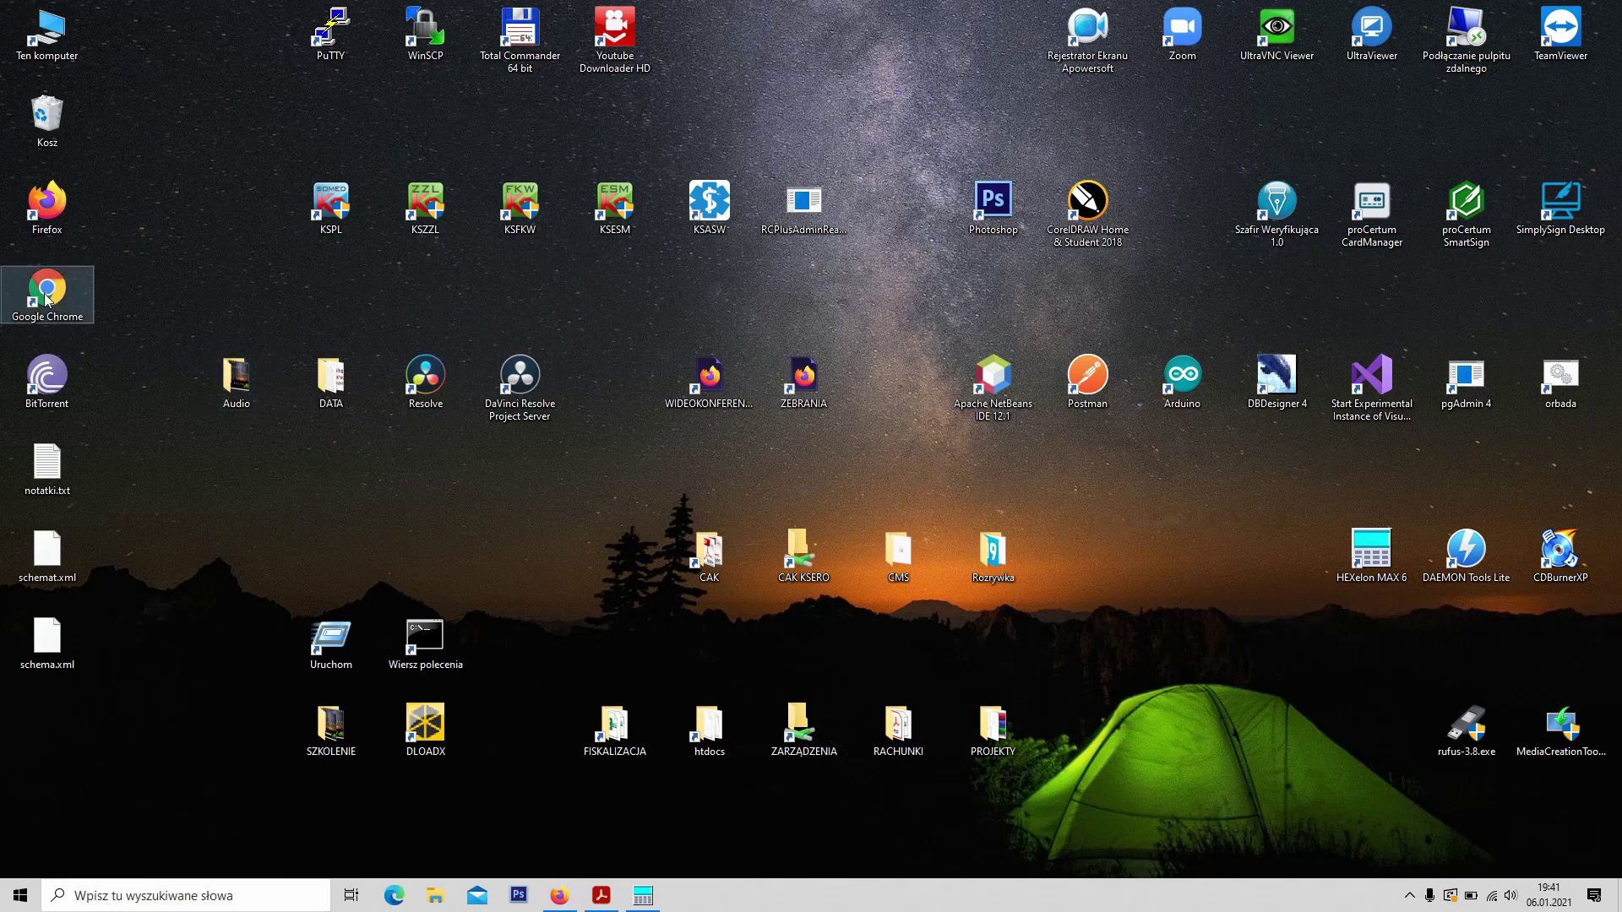
Open Google Chrome, search for "davinci resolve download" and open Blackmagic Design's DaVinci Resolve 17 page
{"action": "double_click", "coordinate": [47, 291]}
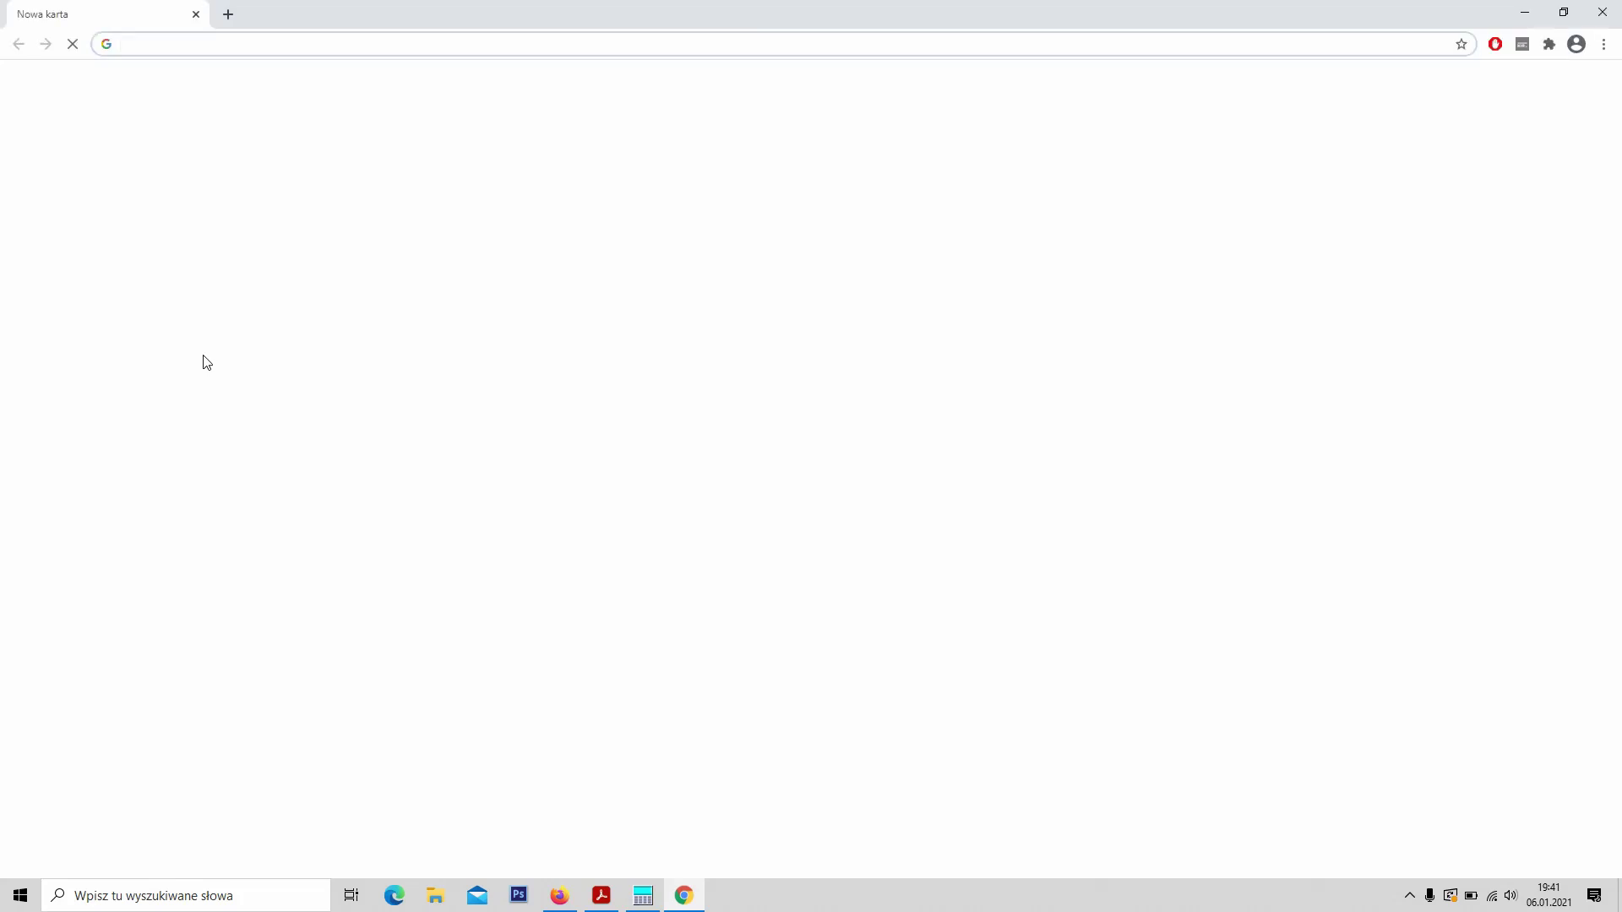
{"action": "left_click", "coordinate": [654, 326]}
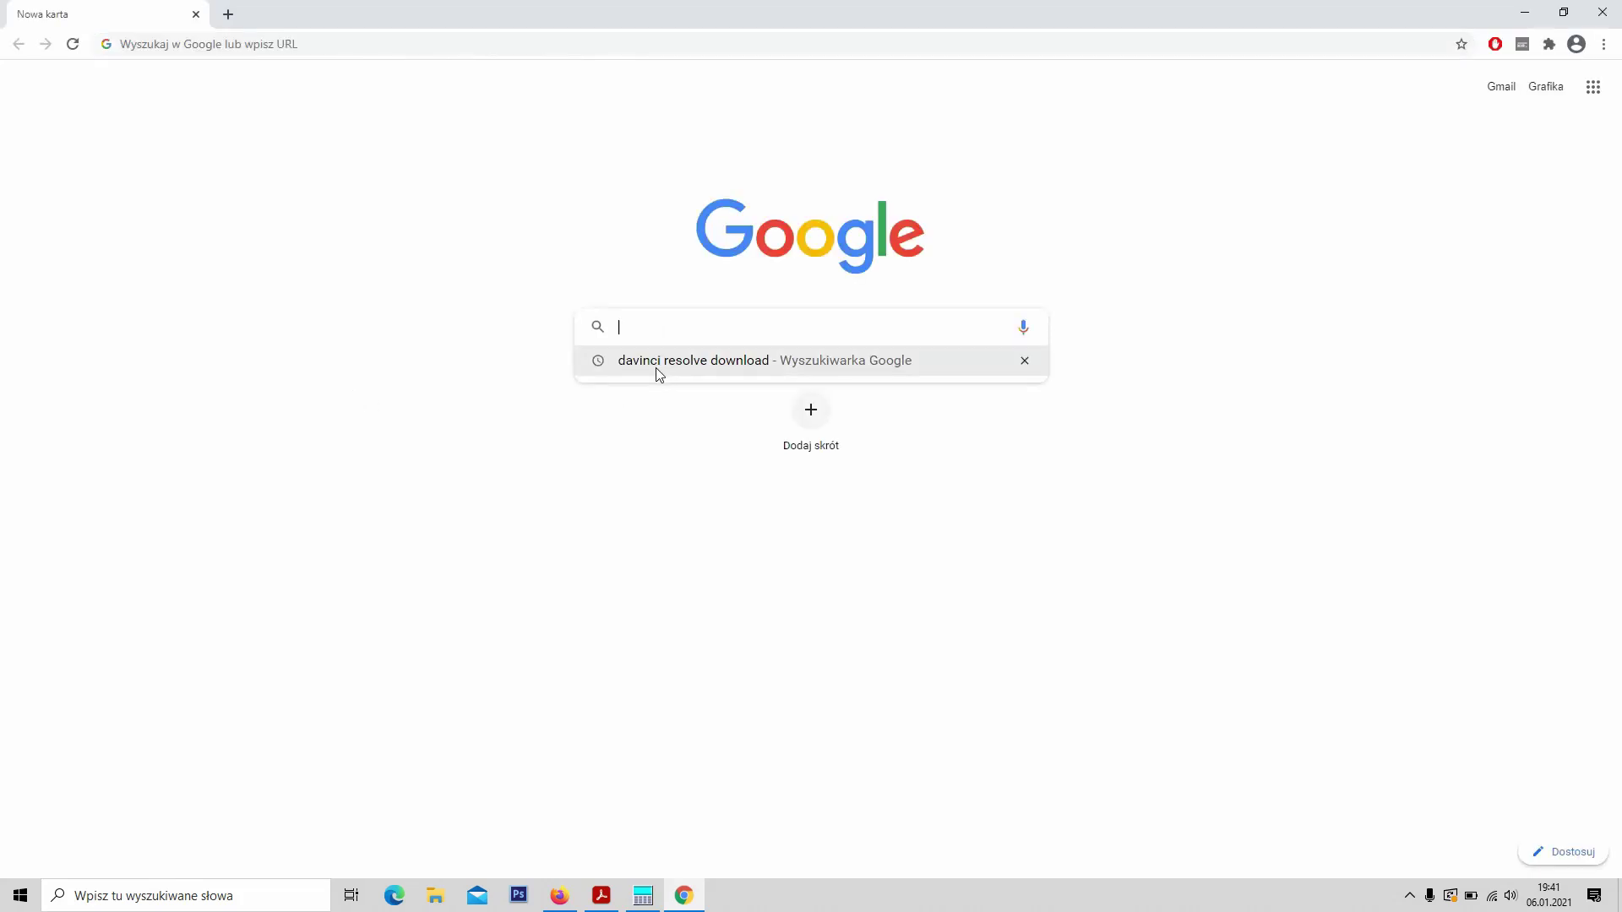
{"action": "left_click", "coordinate": [659, 365]}
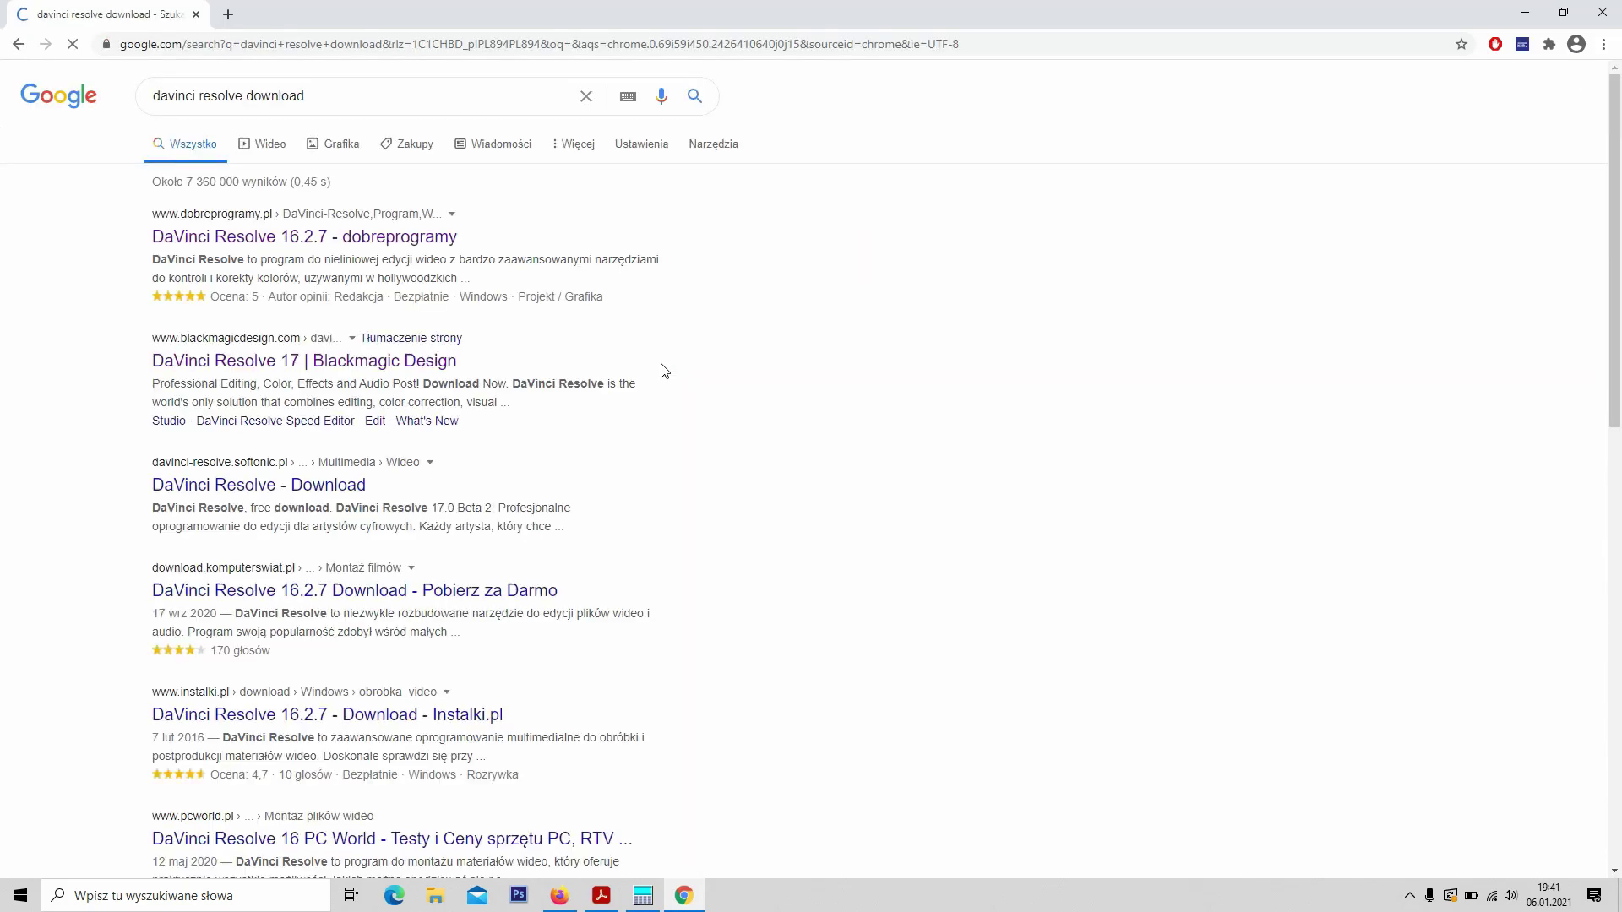
{"action": "left_click", "coordinate": [386, 372]}
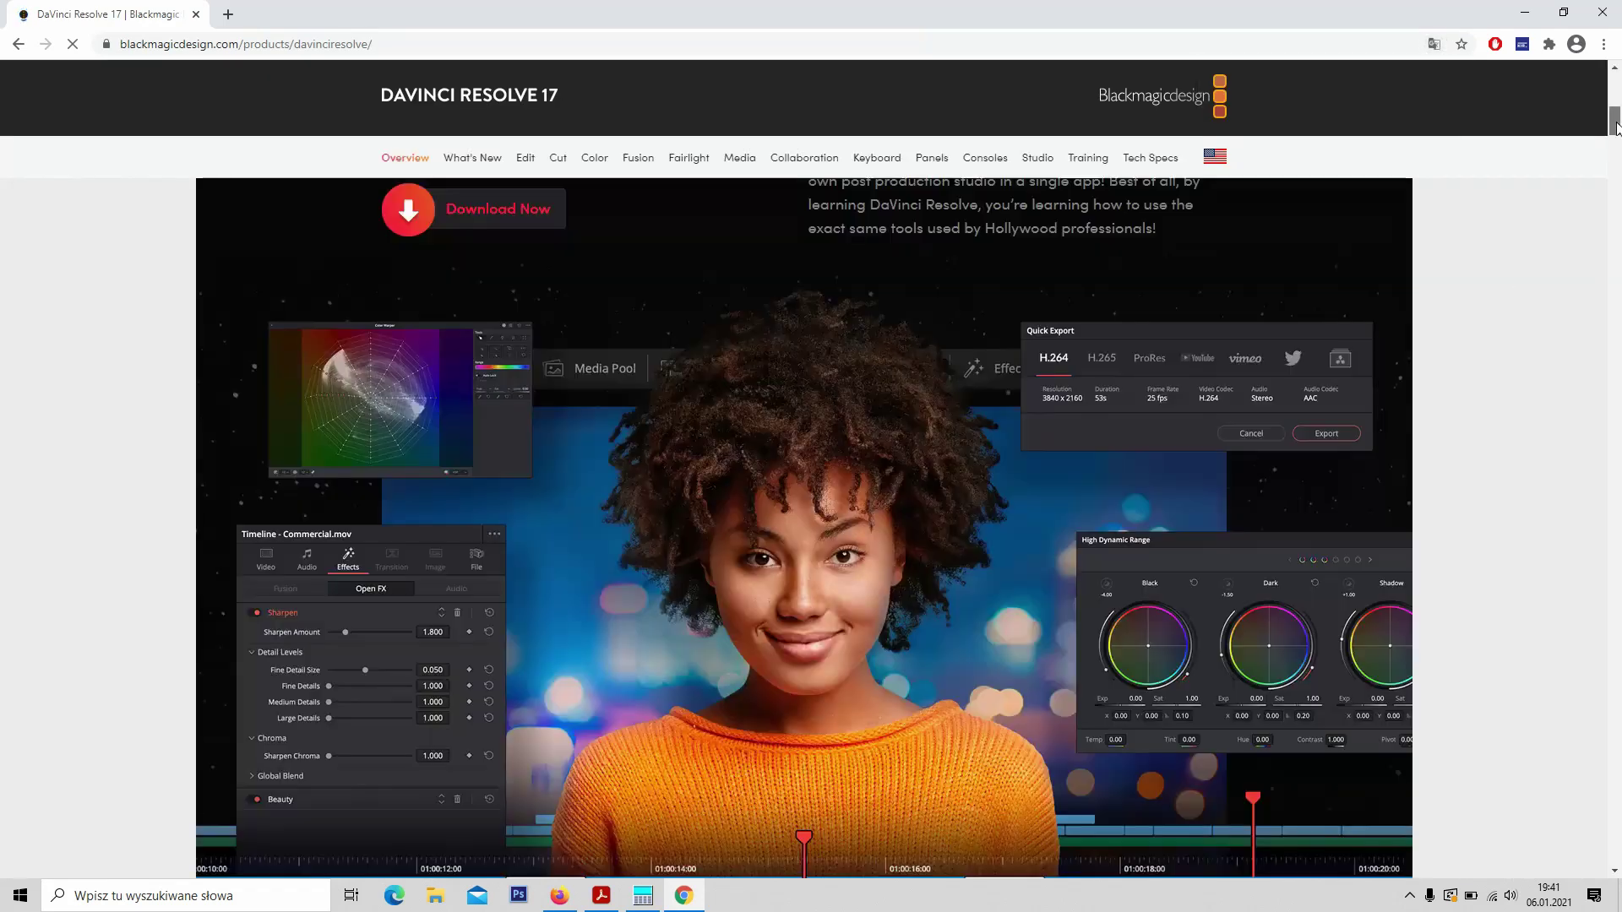
Request the free DaVinci Resolve download from the product page and choose DaVinci Resolve 16 for Windows
{"action": "left_click_drag", "start_coordinate": [1617, 100], "coordinate": [1616, 717]}
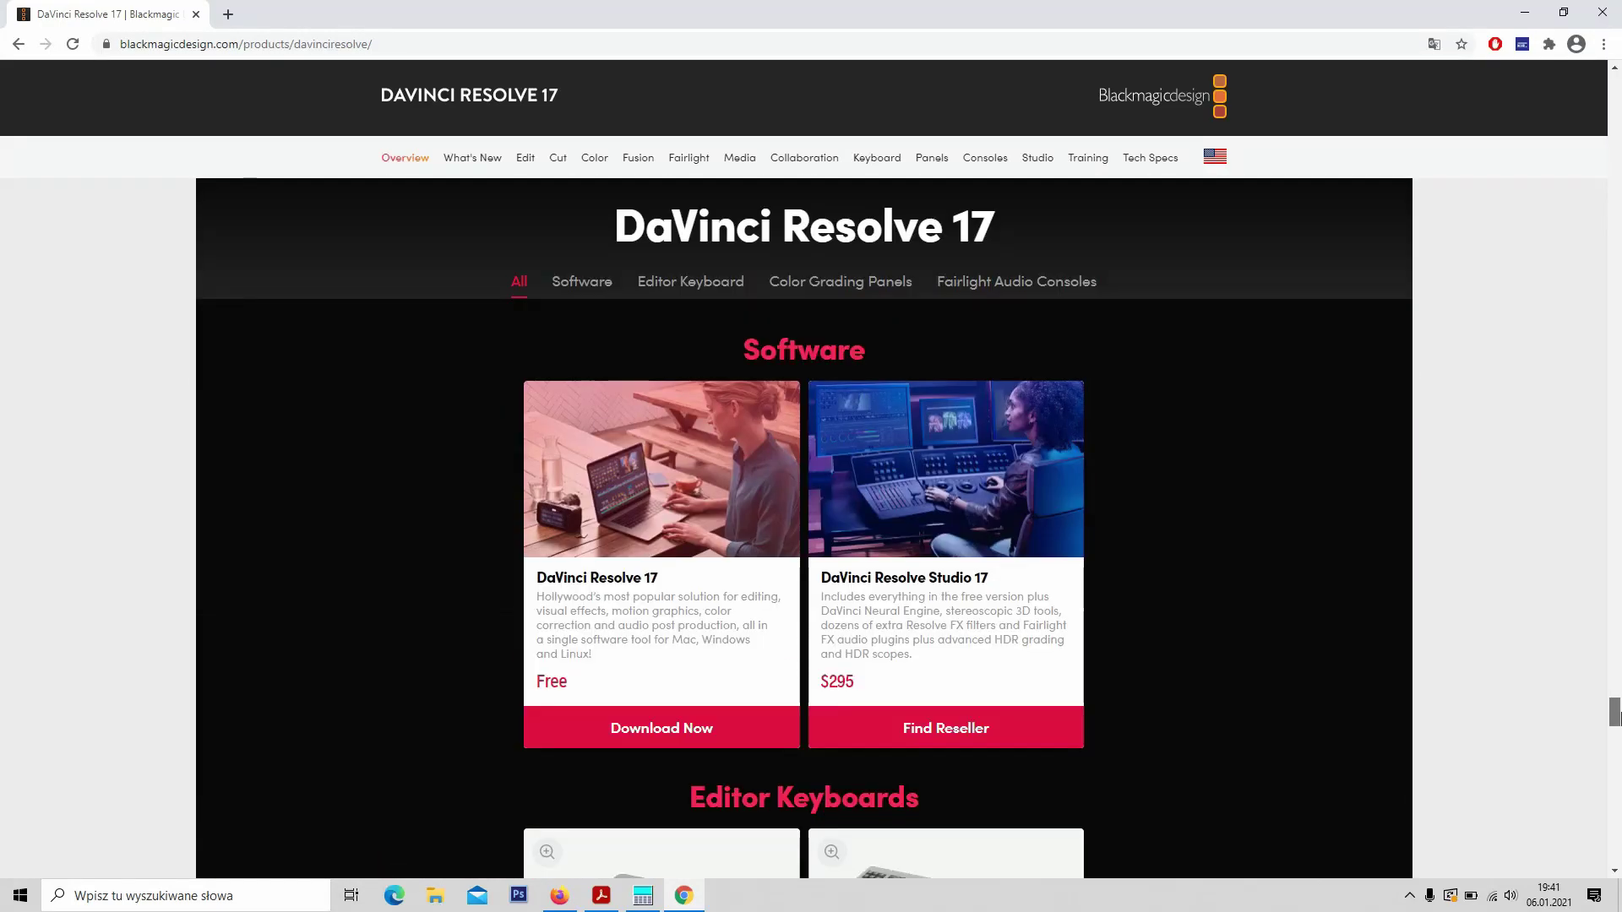
{"action": "left_click", "coordinate": [661, 730]}
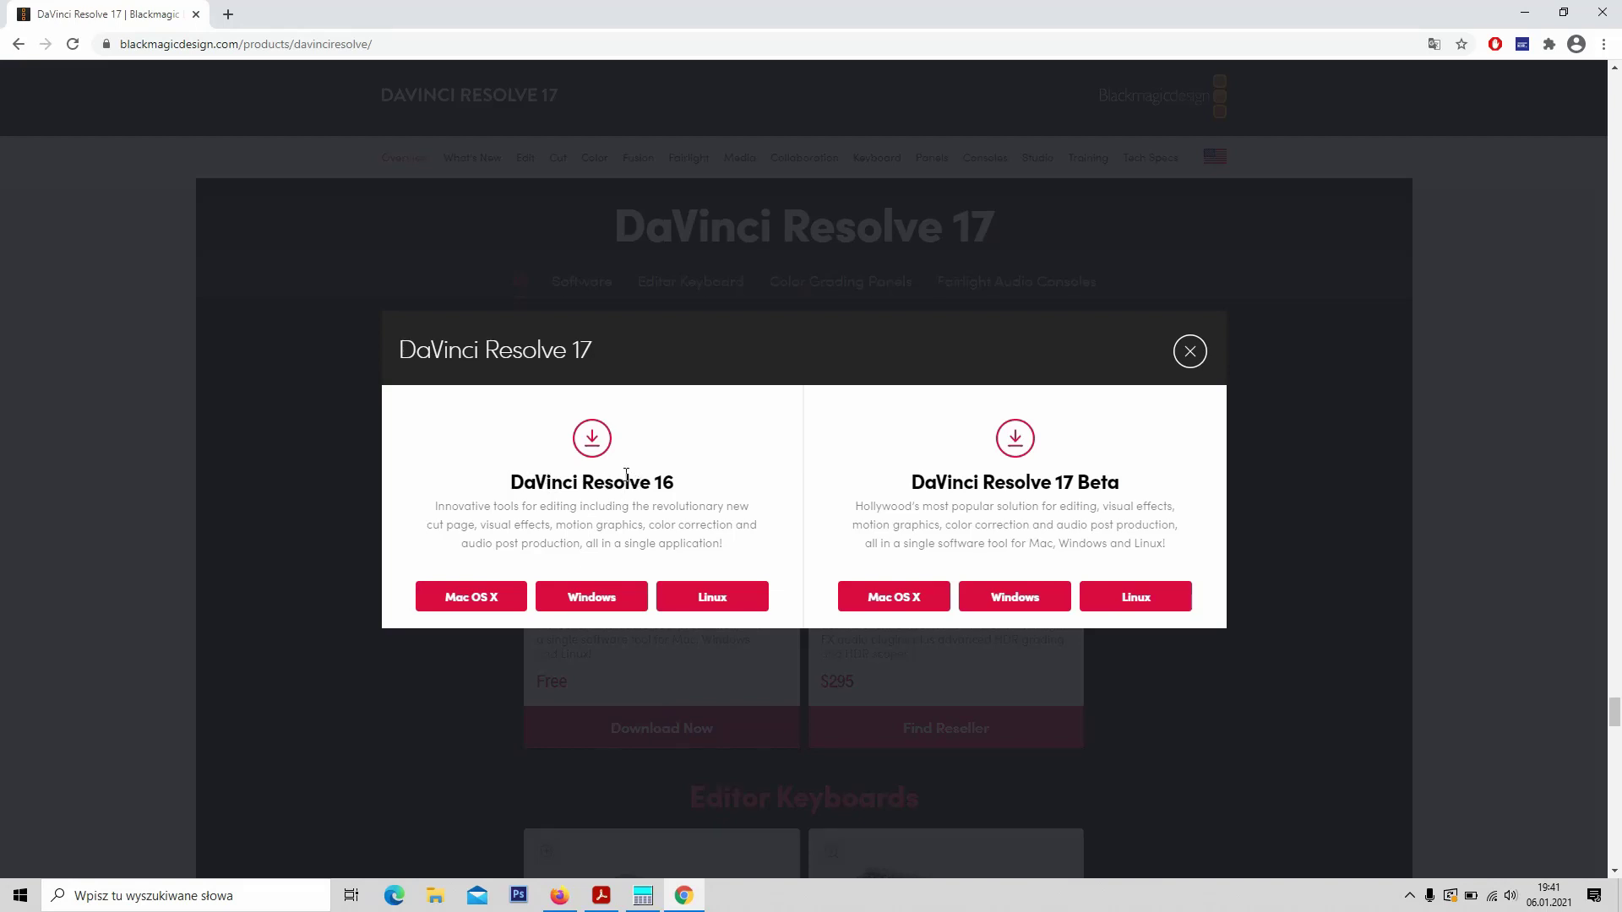
{"action": "left_click", "coordinate": [607, 599]}
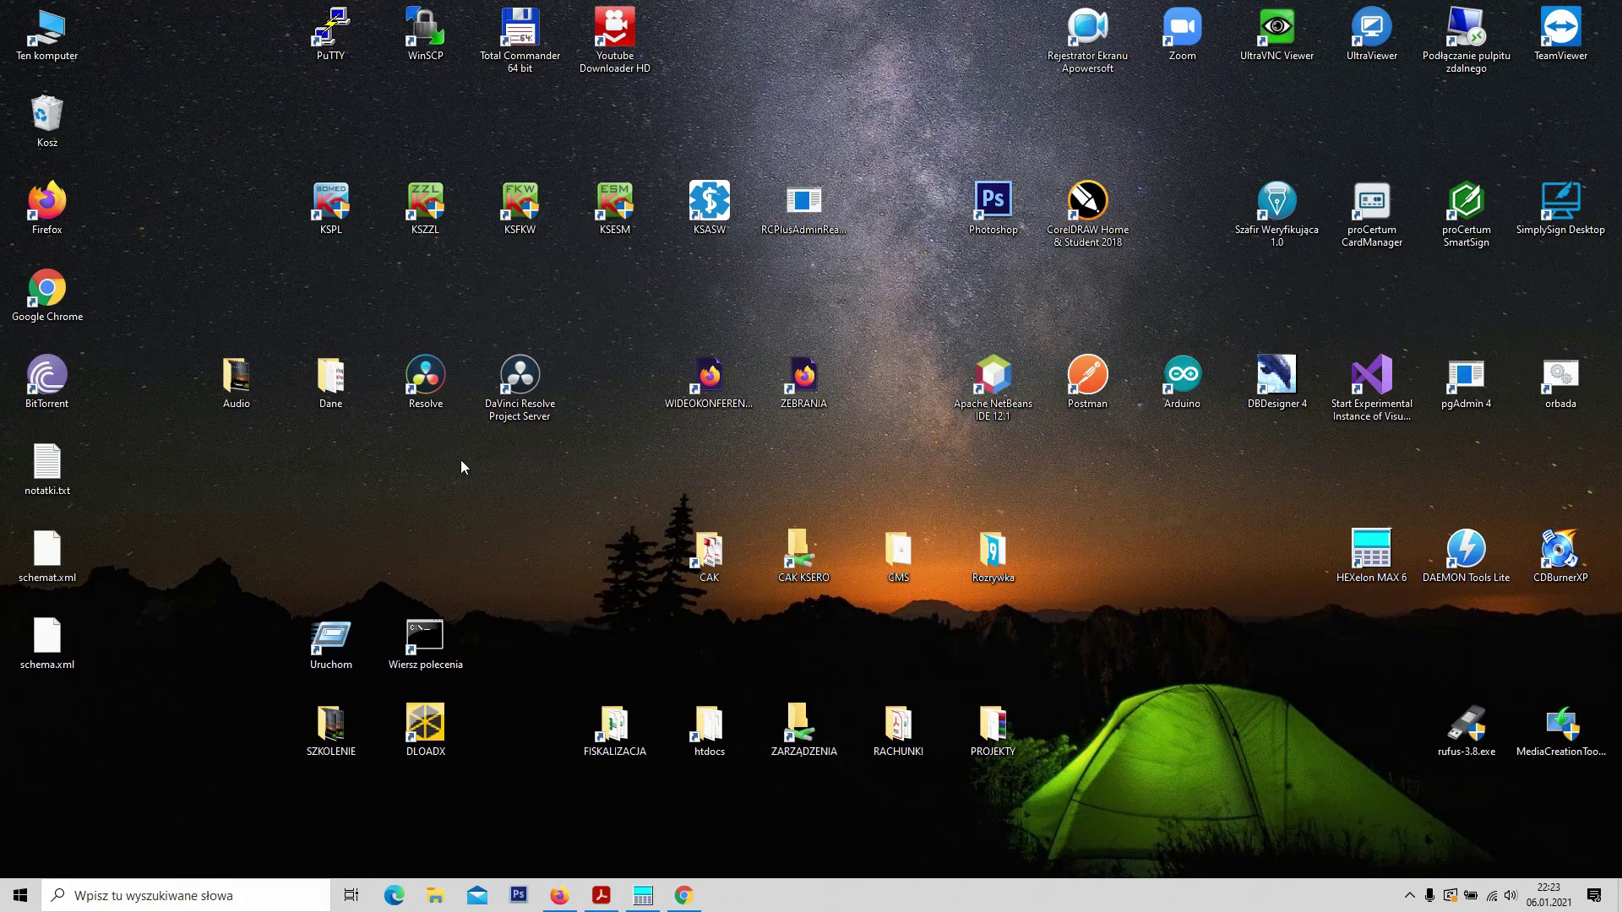
Launch DaVinci Resolve from the desktop and dismiss the CUDA warning
{"action": "left_click", "coordinate": [428, 384]}
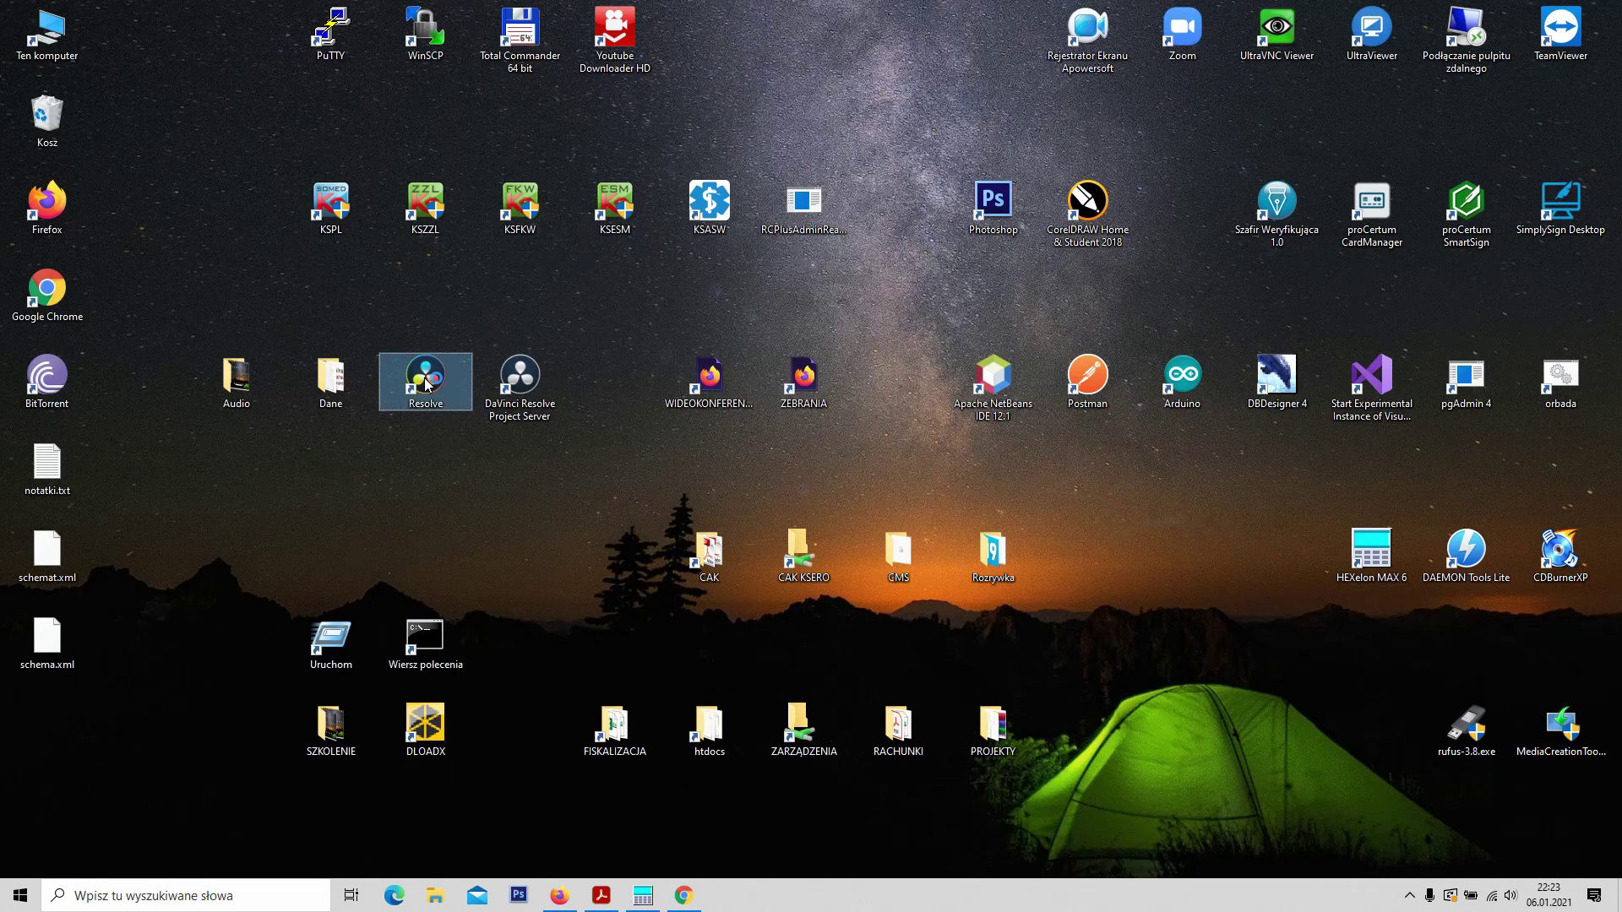
{"action": "double_click", "coordinate": [427, 384]}
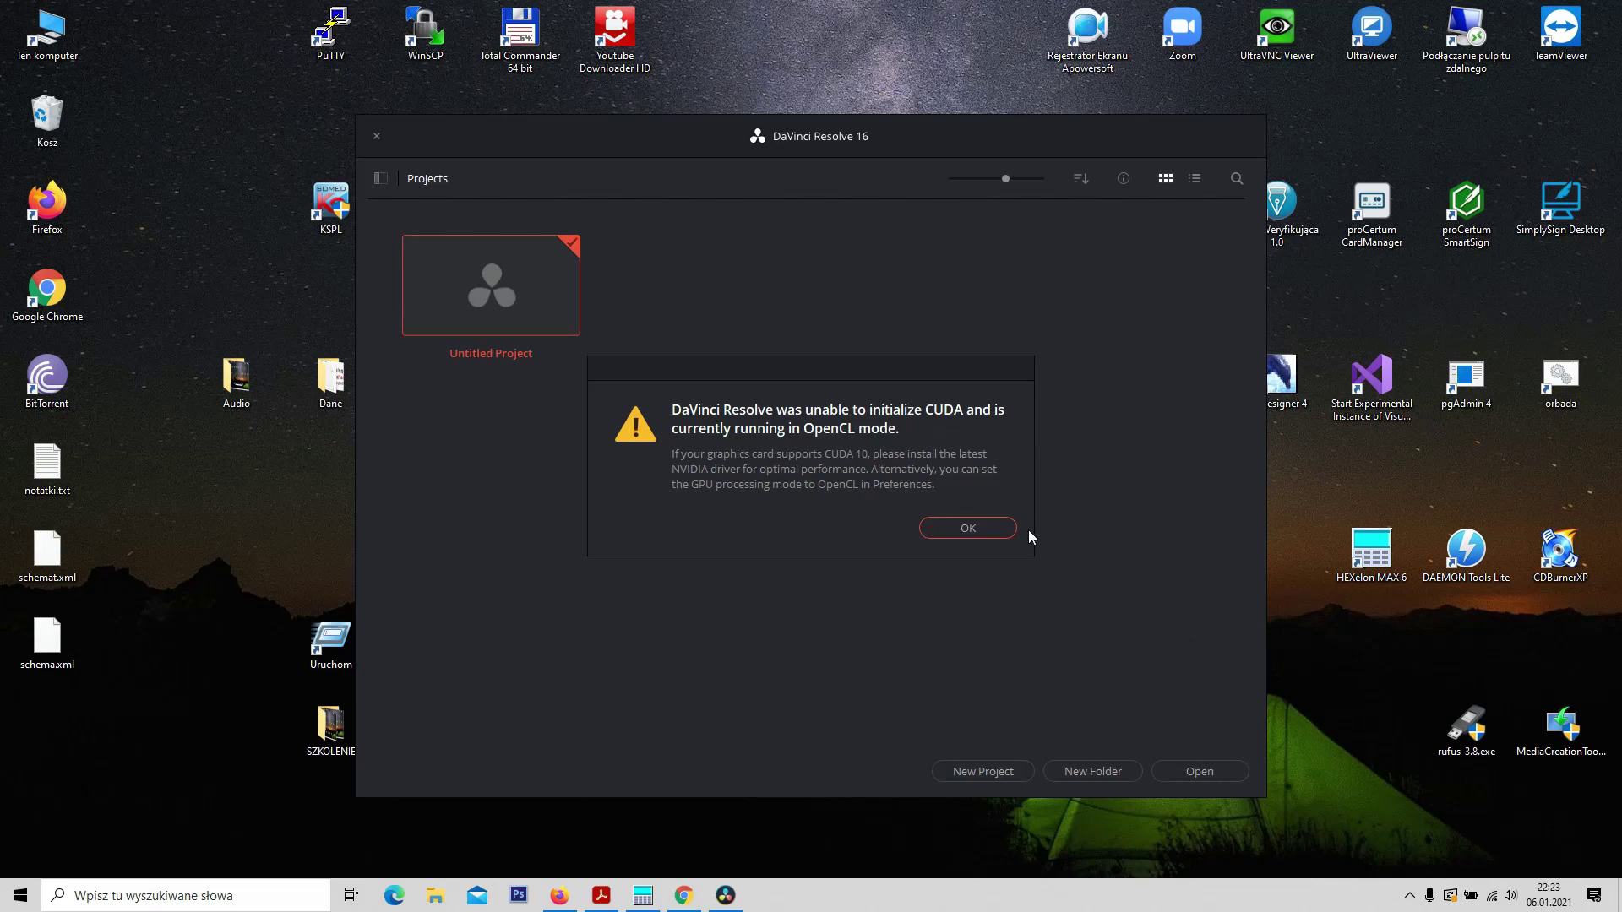
{"action": "left_click", "coordinate": [980, 528]}
Create a new project named "Gmina Tarnów" in the project manager
{"action": "right_click", "coordinate": [856, 386]}
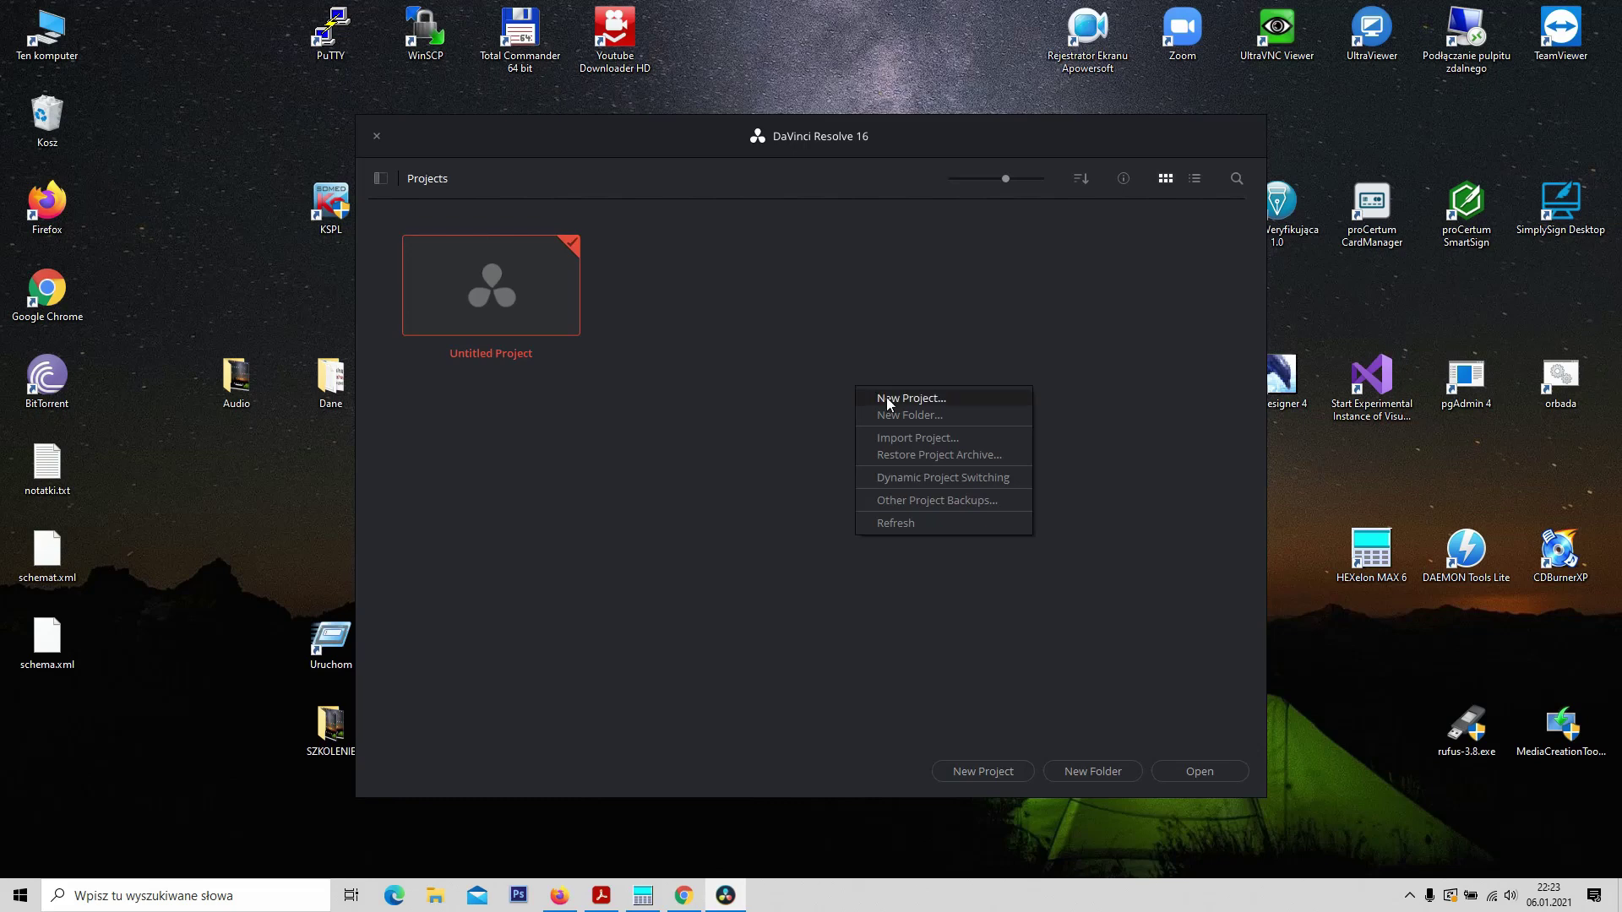
{"action": "left_click", "coordinate": [886, 400]}
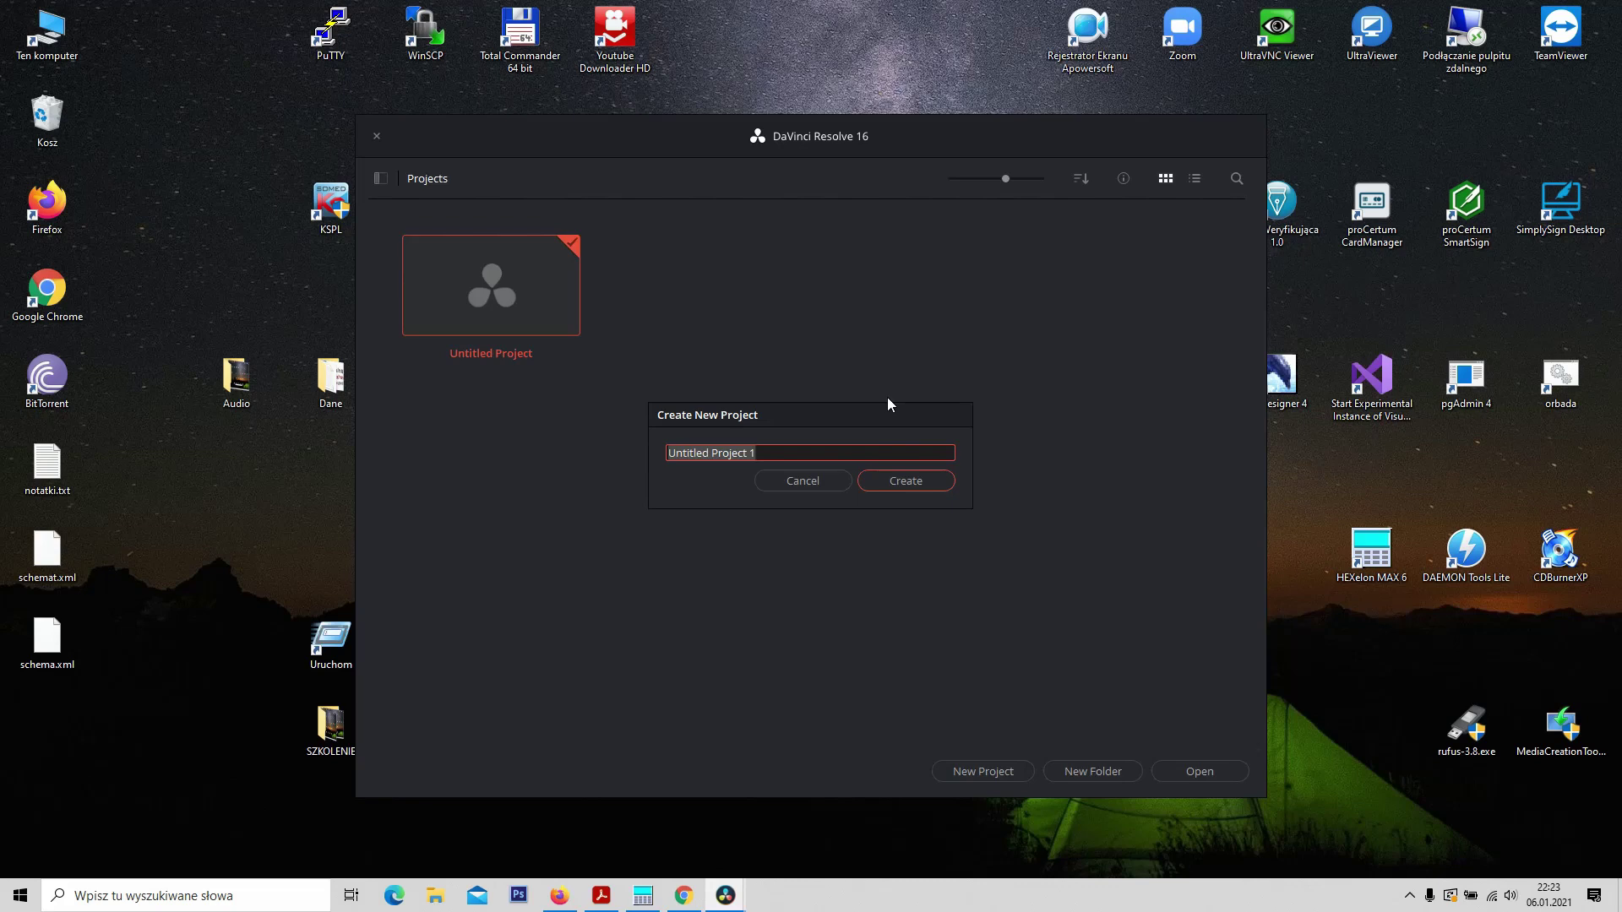
{"action": "type", "text": "Gmina Ta"}
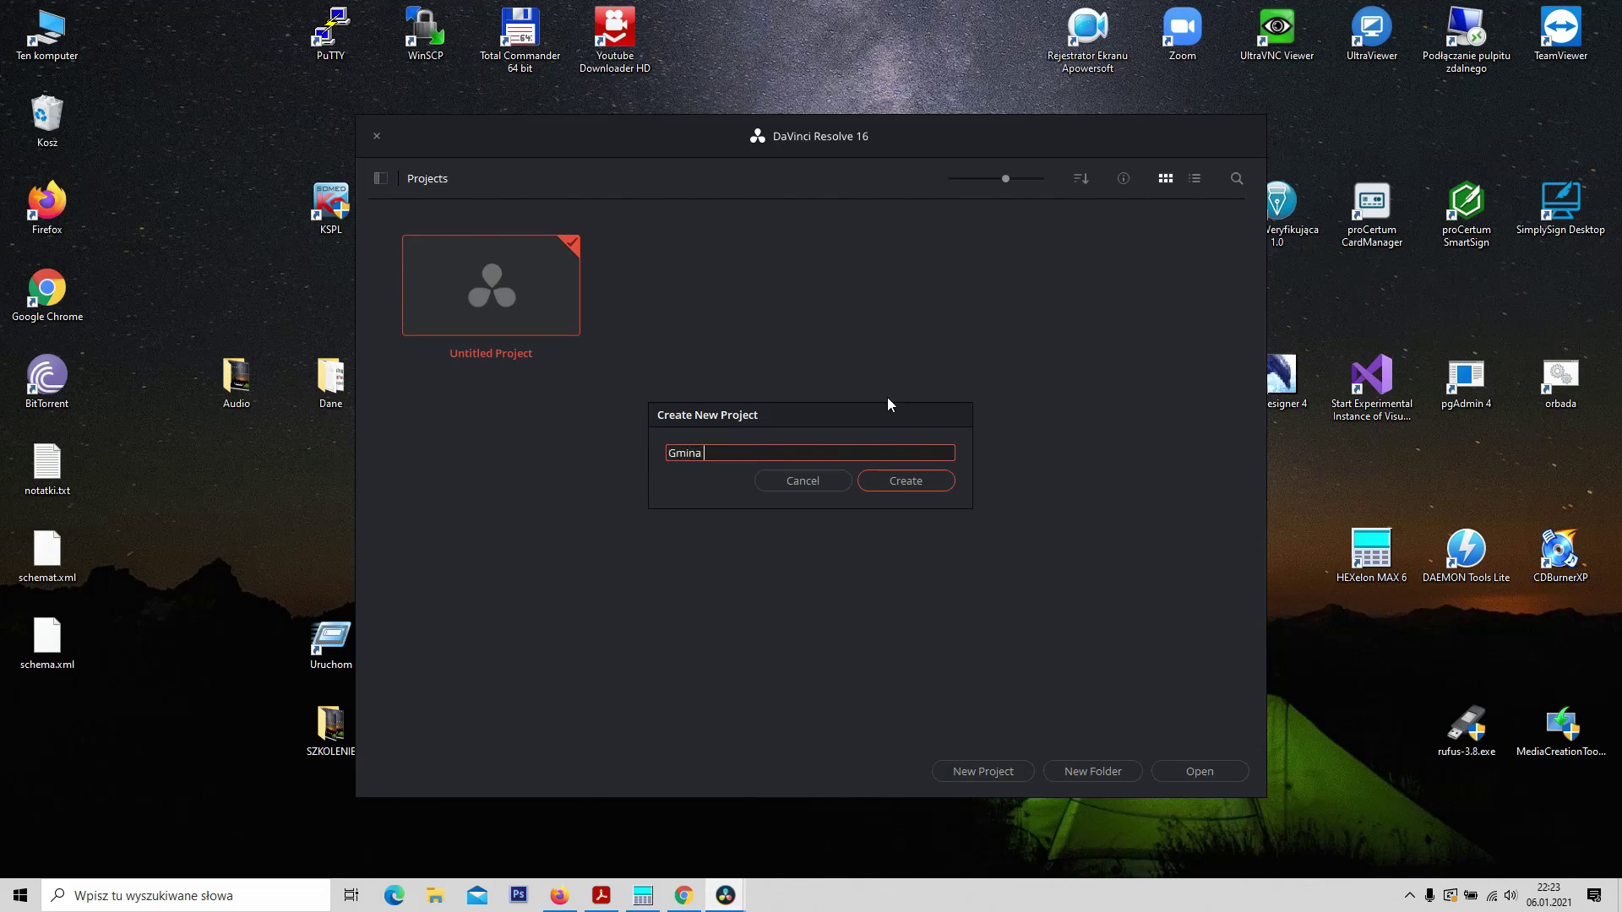
{"action": "type", "text": "rnów"}
{"action": "left_click", "coordinate": [900, 480]}
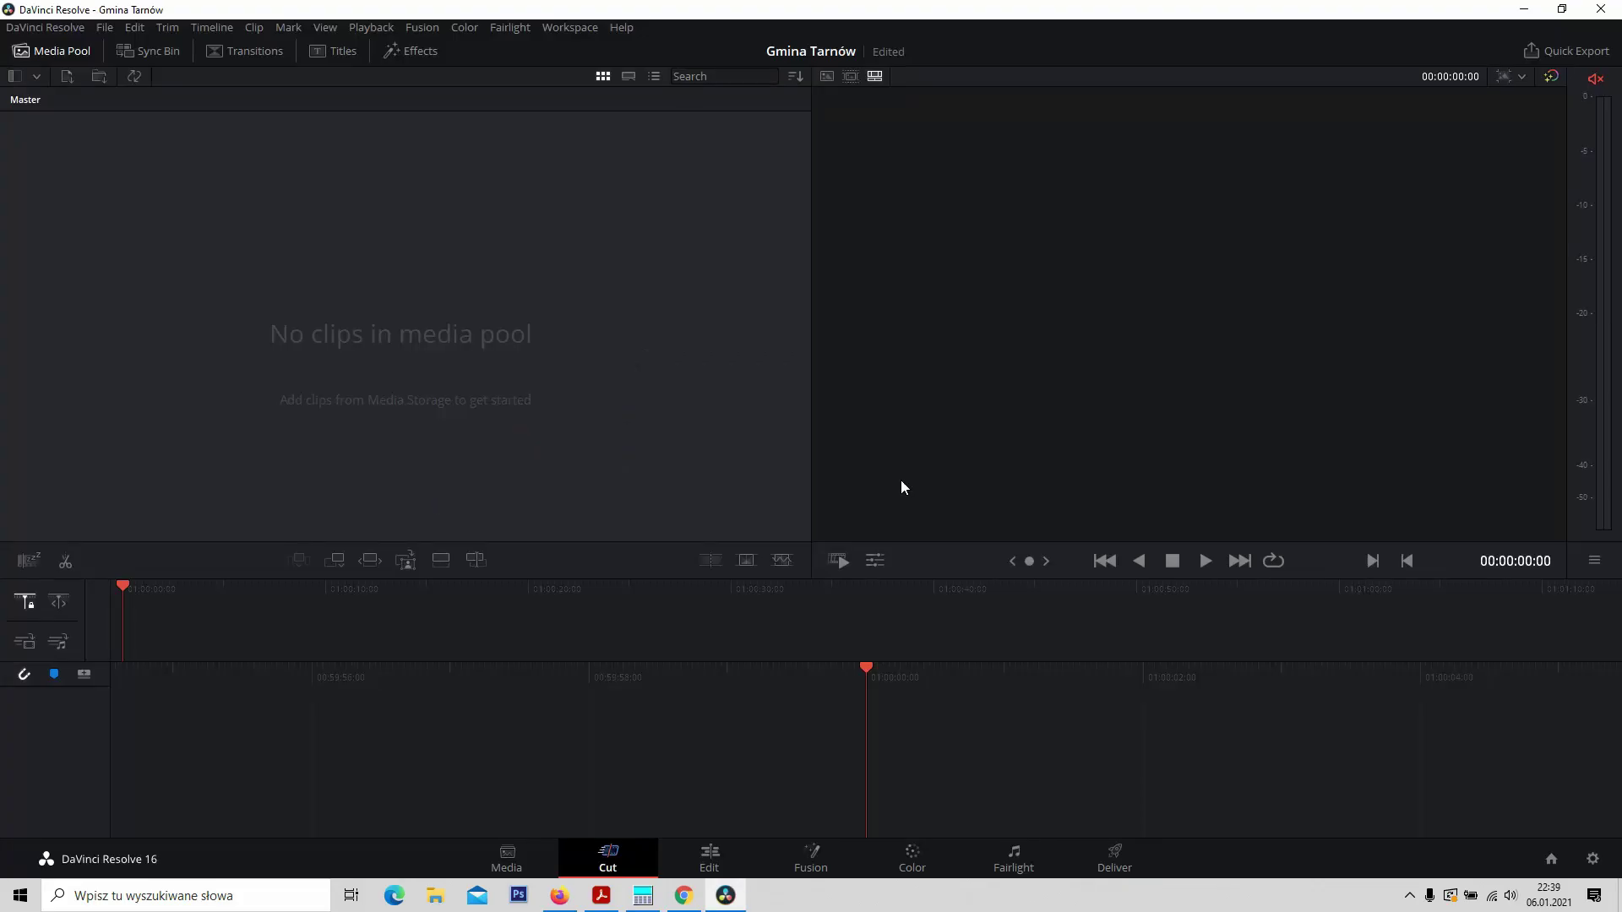
Check the project's Master Settings, cancel the dialog and switch to the Media page
{"action": "left_click", "coordinate": [1592, 860]}
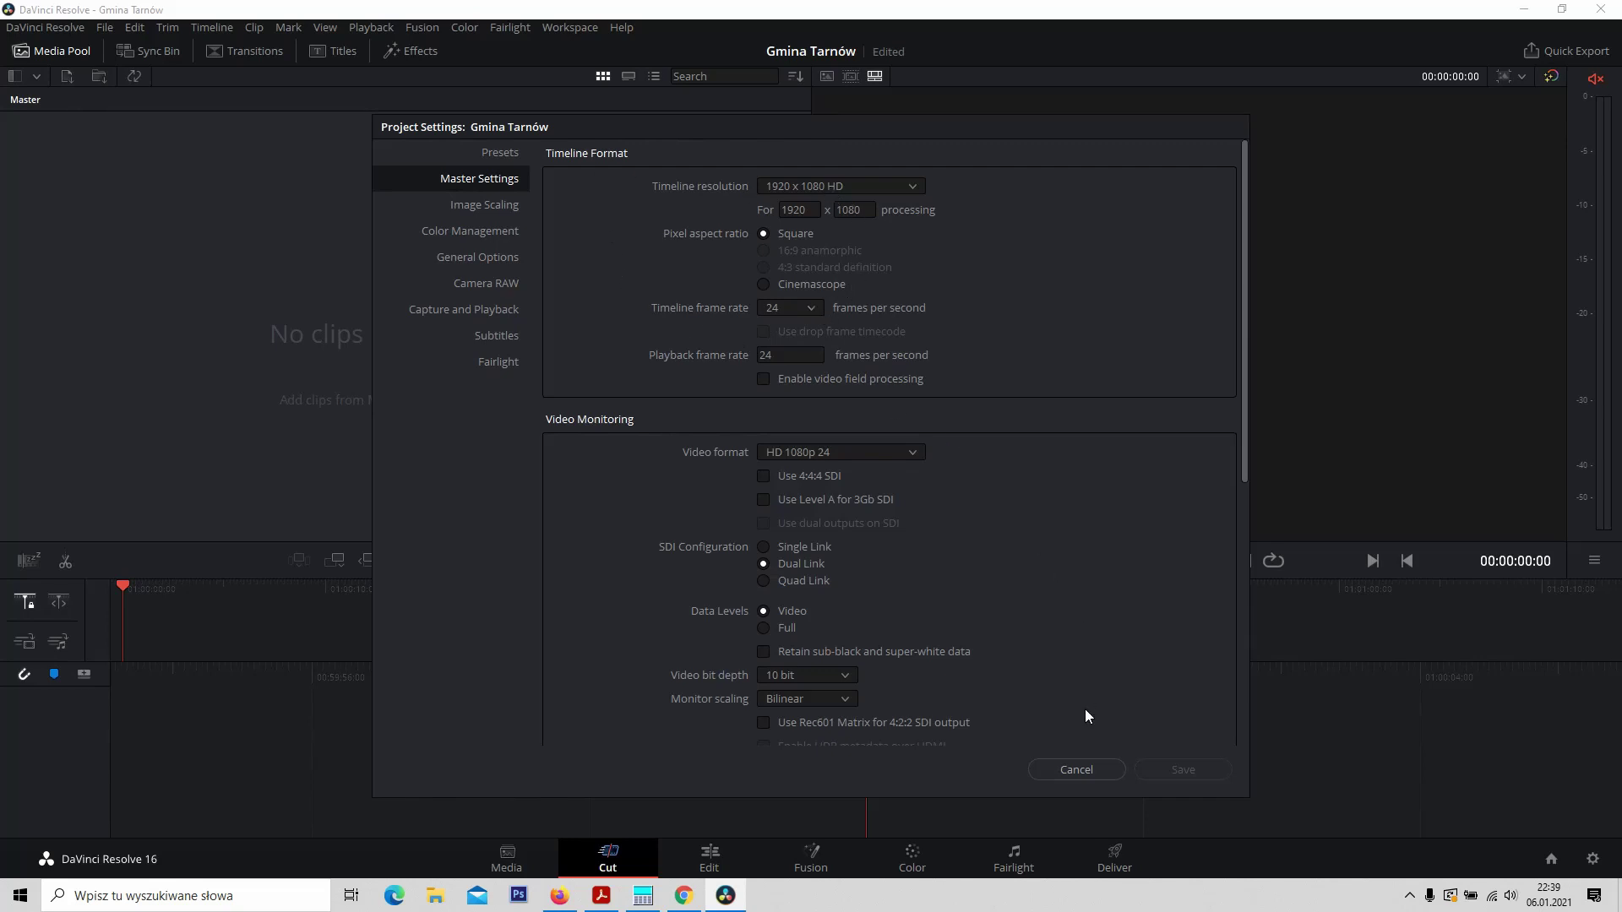
{"action": "left_click", "coordinate": [1076, 769]}
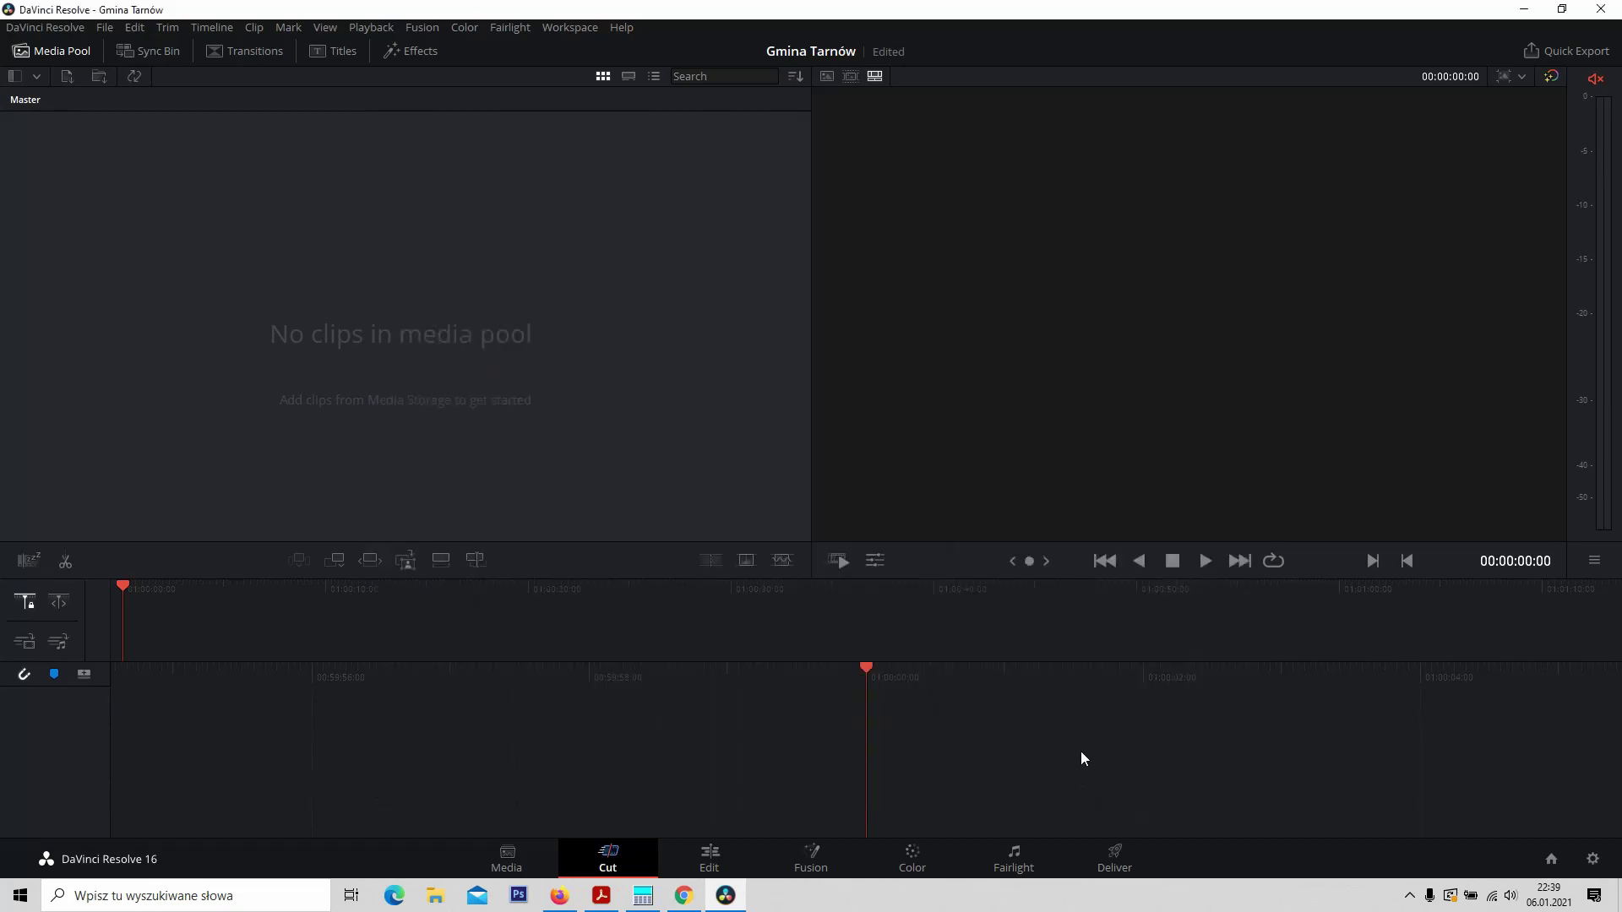
{"action": "left_click", "coordinate": [515, 859]}
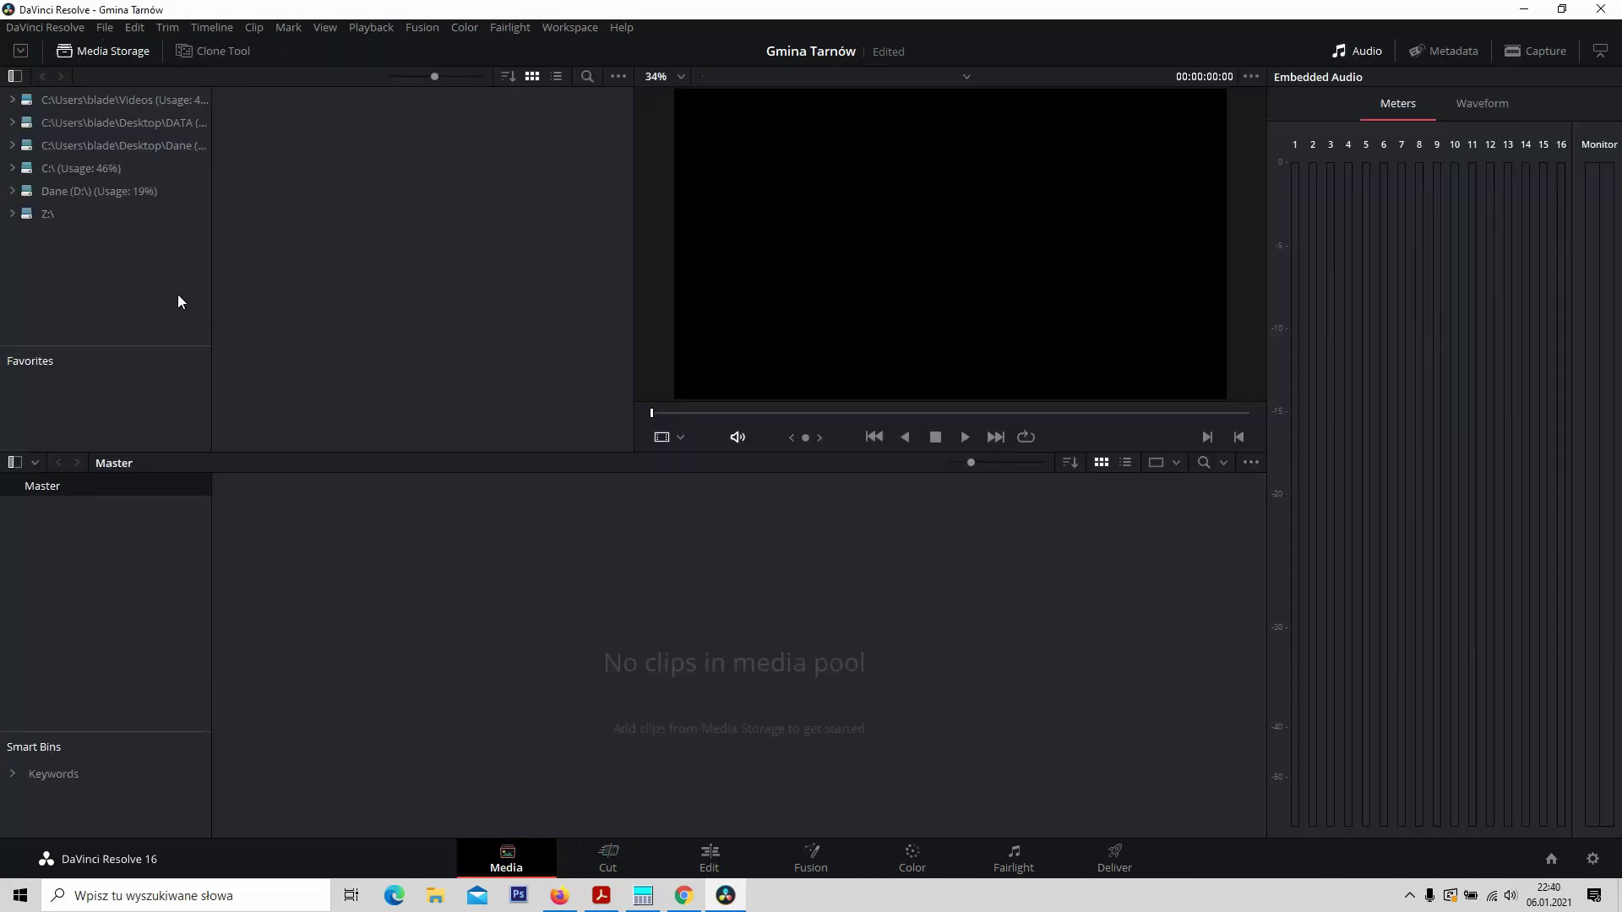
Try to add the Dane folder from the desktop as a new media storage location
{"action": "right_click", "coordinate": [41, 271]}
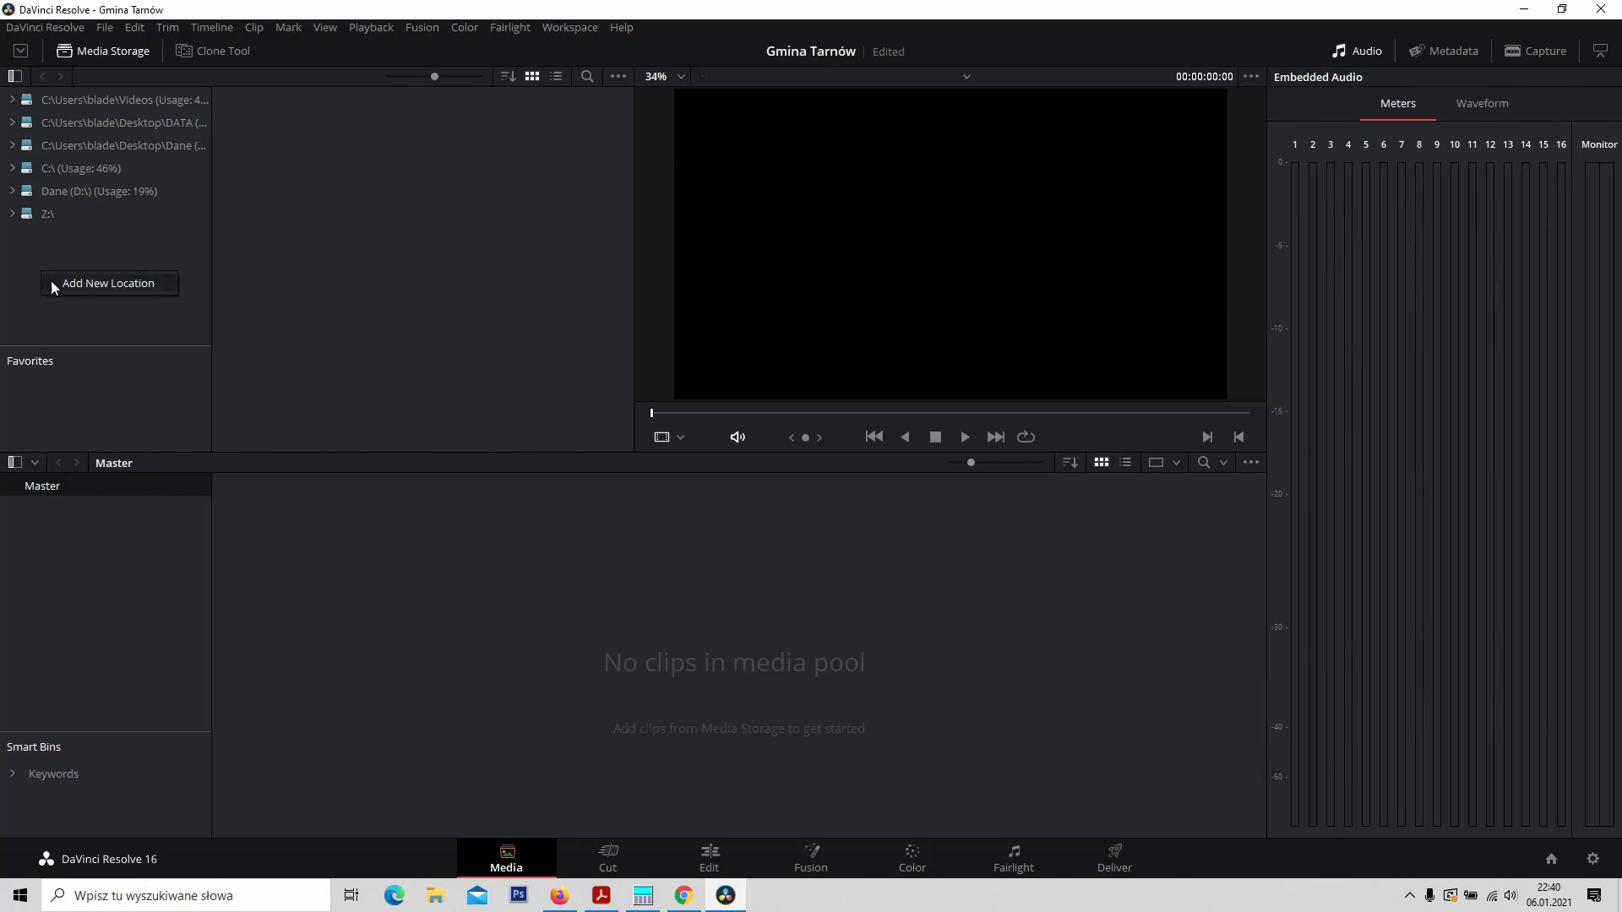
{"action": "left_click", "coordinate": [51, 284]}
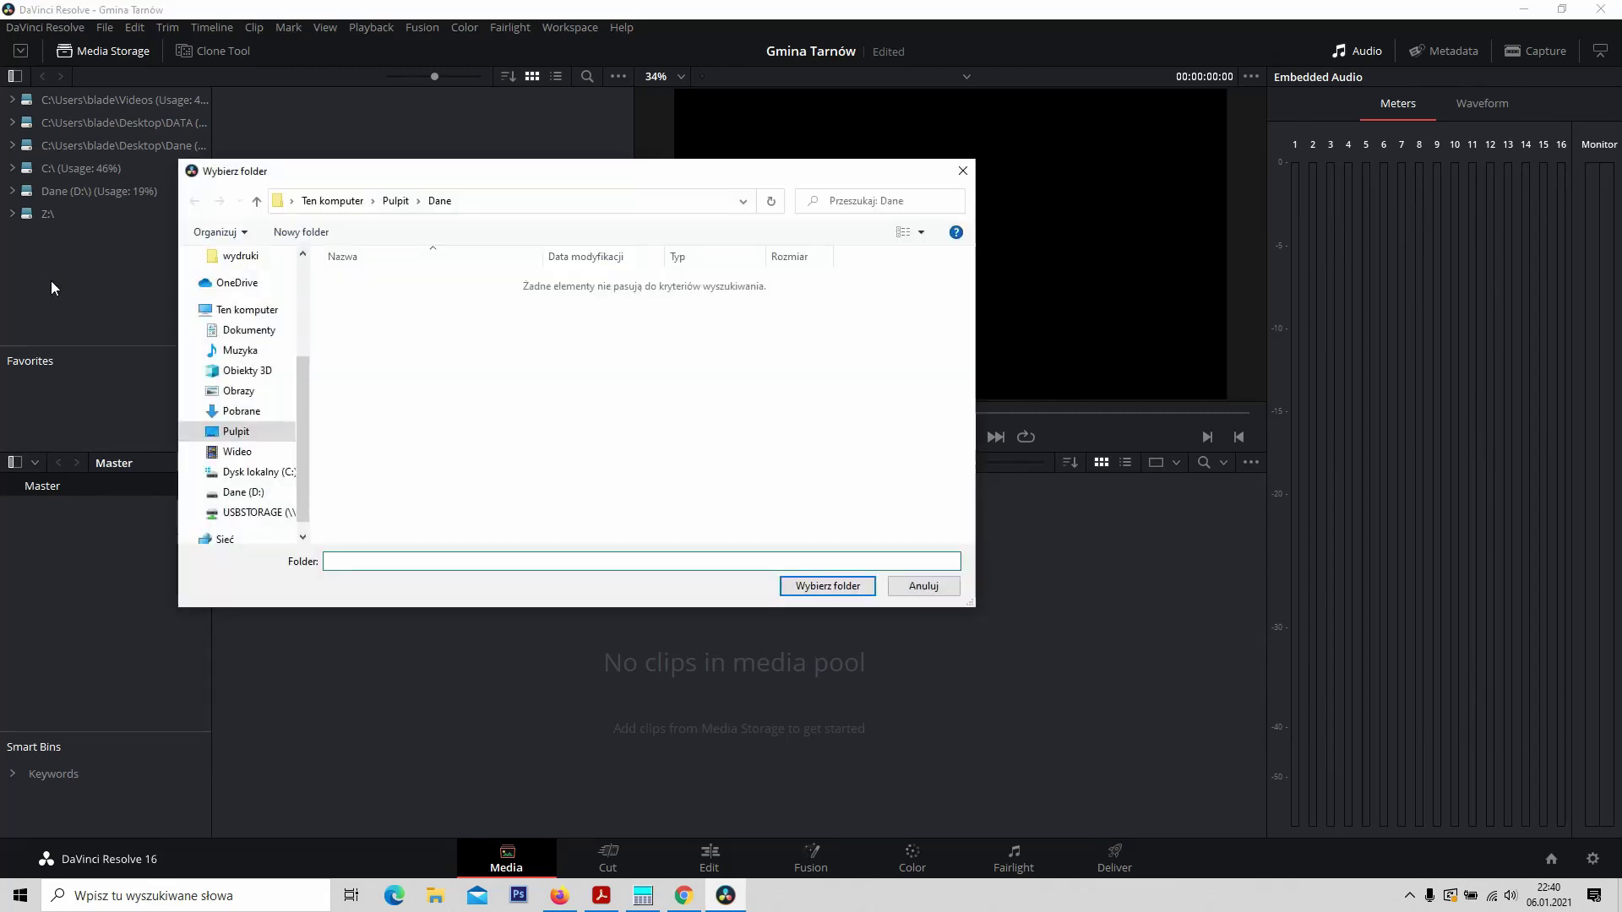
{"action": "left_click", "coordinate": [235, 433]}
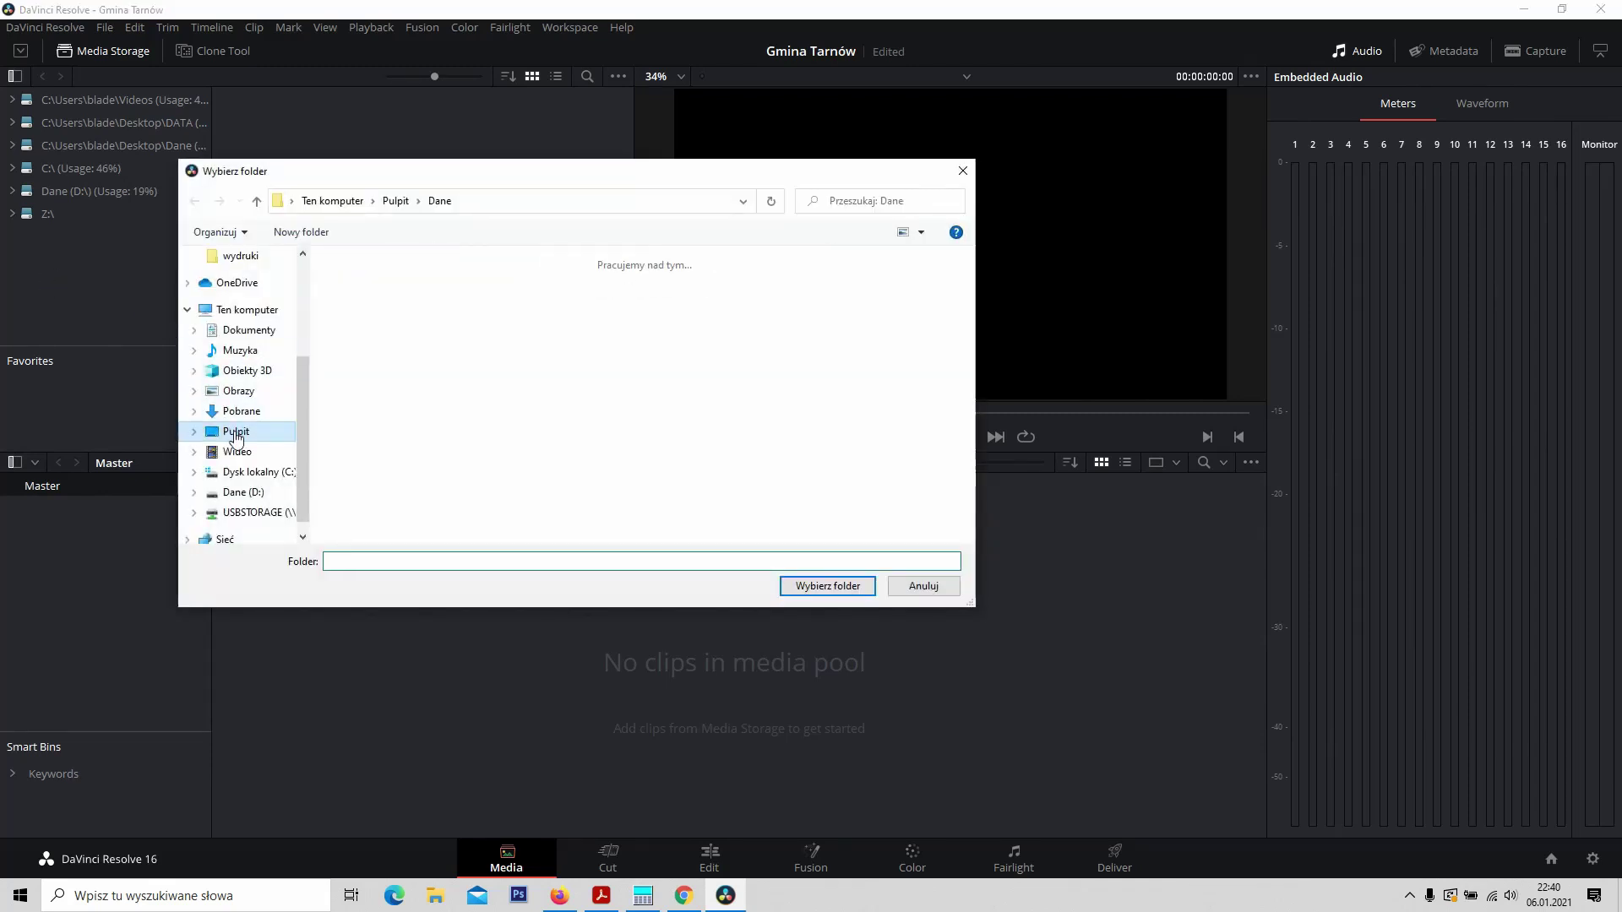
{"action": "left_click", "coordinate": [558, 305]}
{"action": "left_click", "coordinate": [832, 586]}
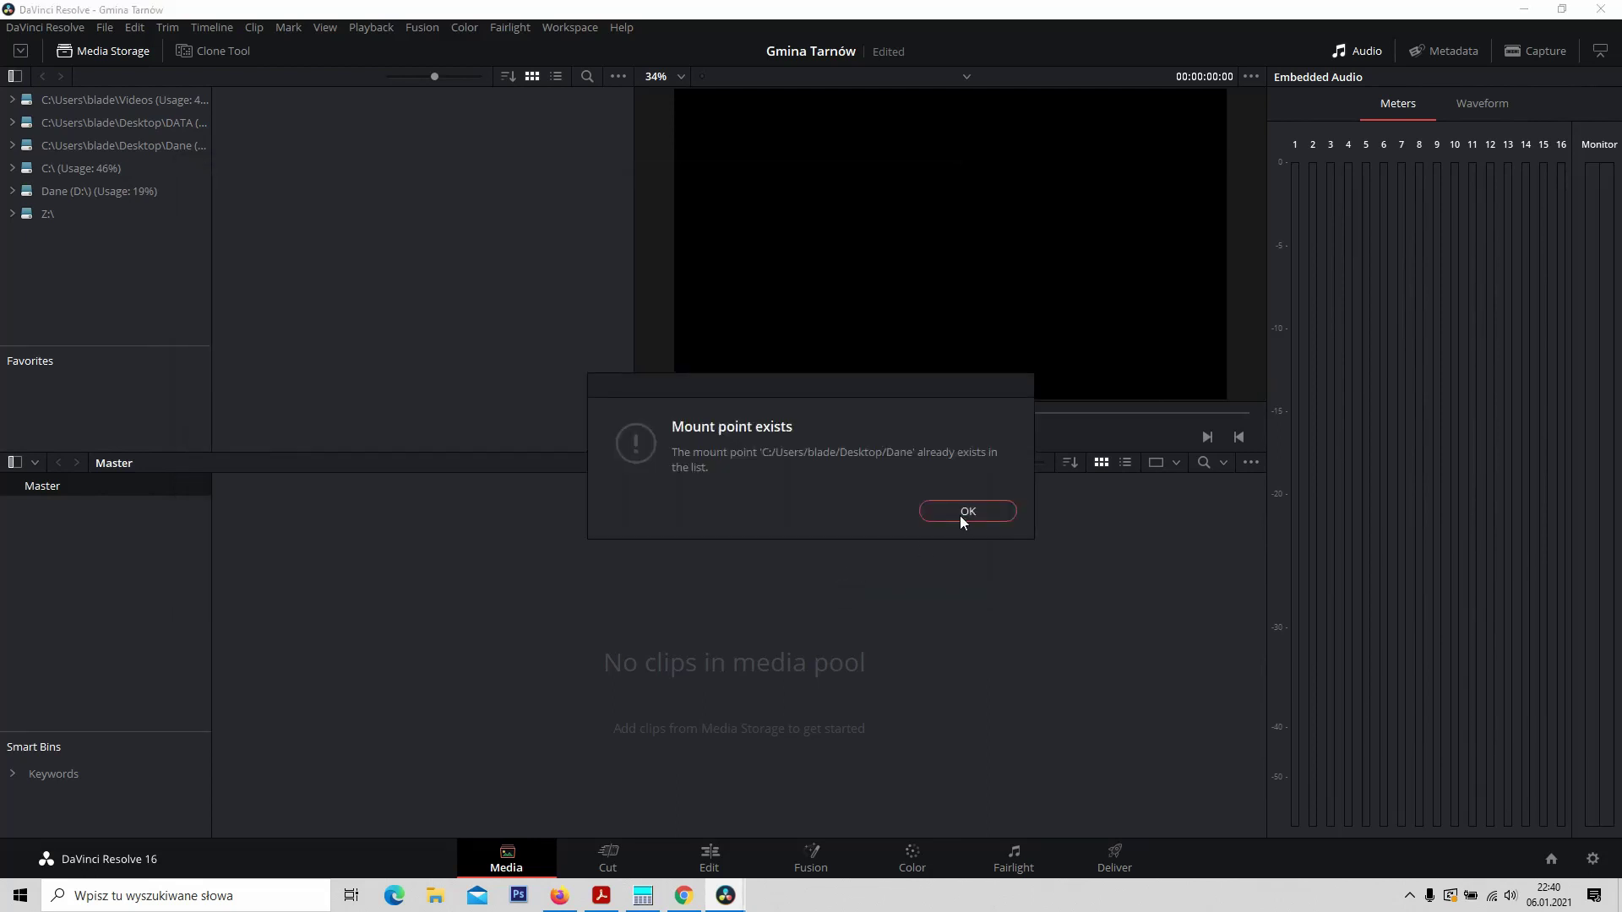
{"action": "left_click", "coordinate": [967, 511]}
Open the desktop Dane folder in media storage, mute the viewer and preview Music.mp3, jwalki.mp4 and km.jpg
{"action": "left_click", "coordinate": [139, 145]}
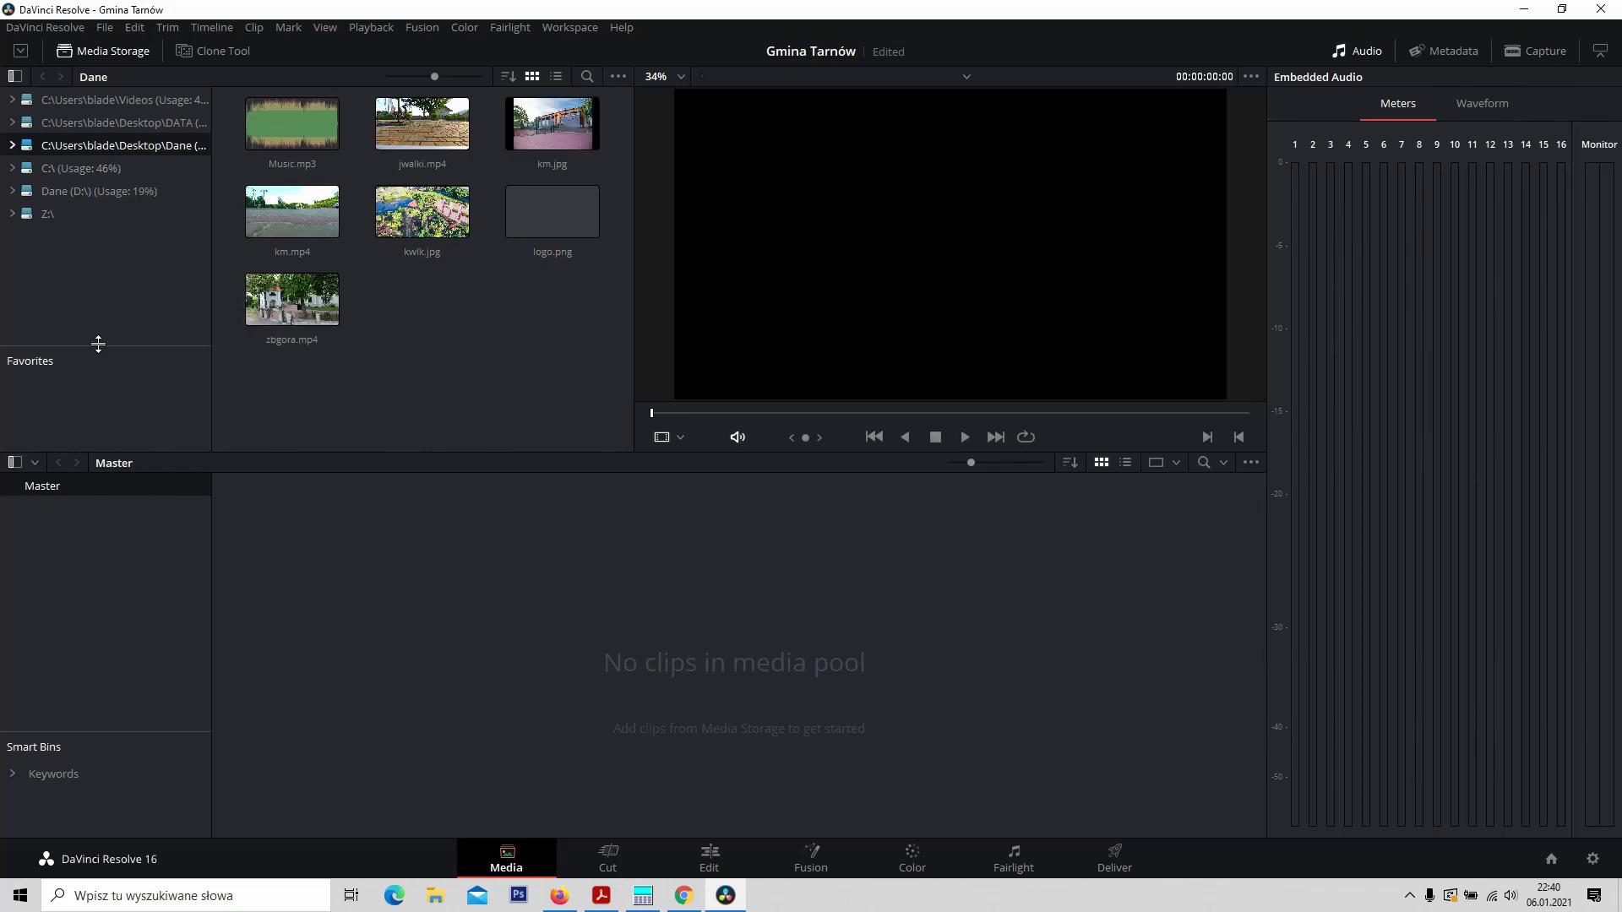
{"action": "left_click", "coordinate": [738, 438]}
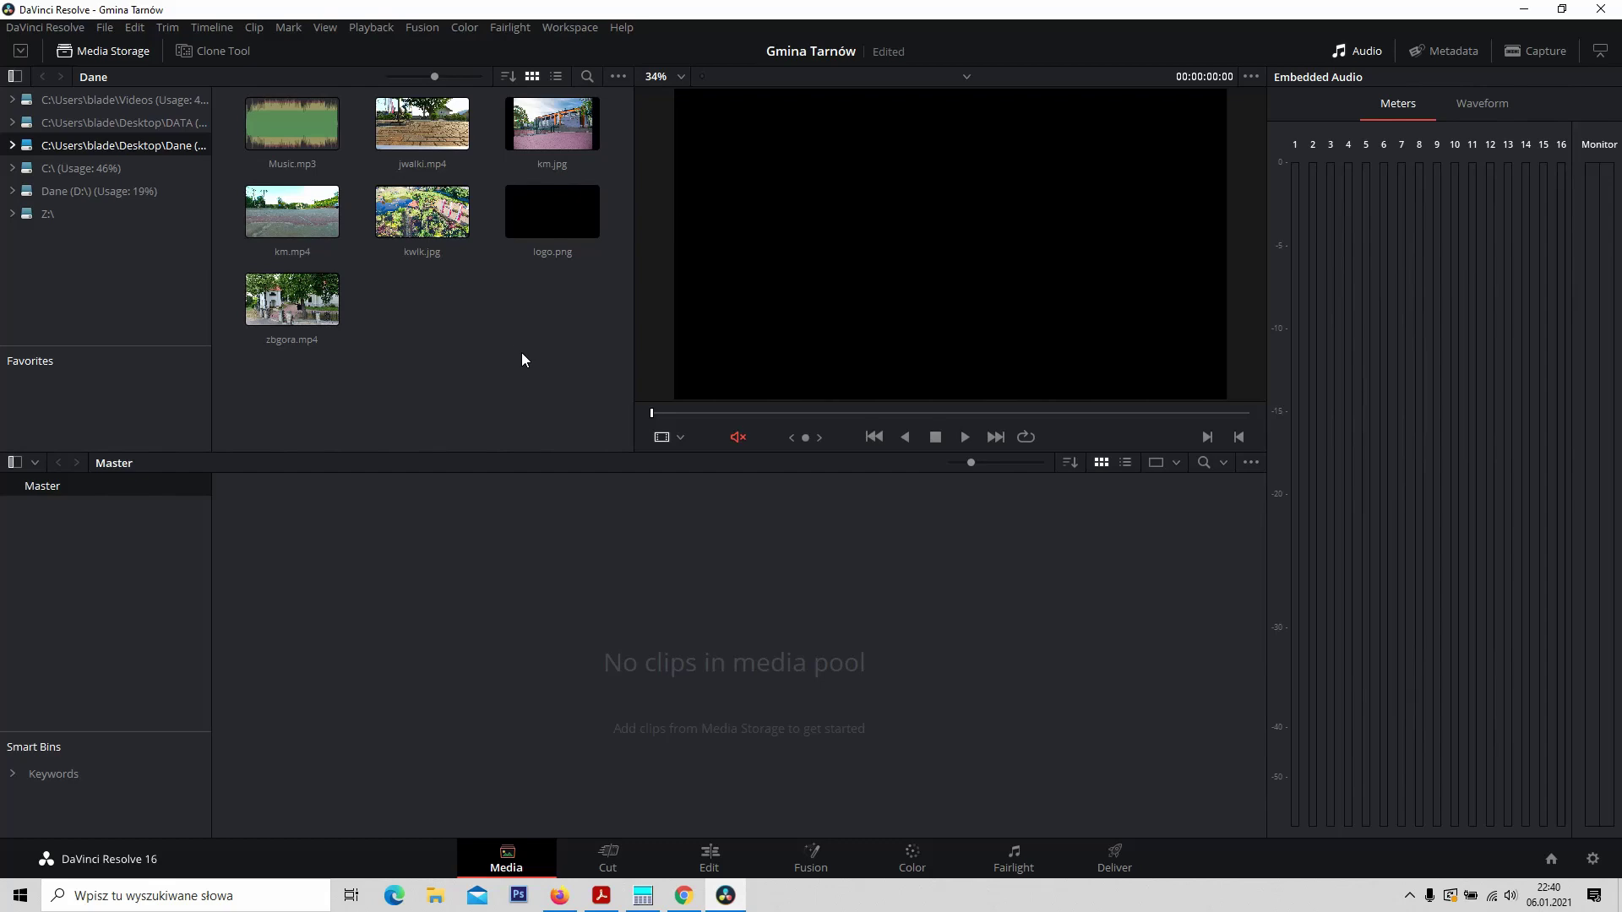
{"action": "left_click", "coordinate": [292, 127]}
{"action": "left_click", "coordinate": [429, 131]}
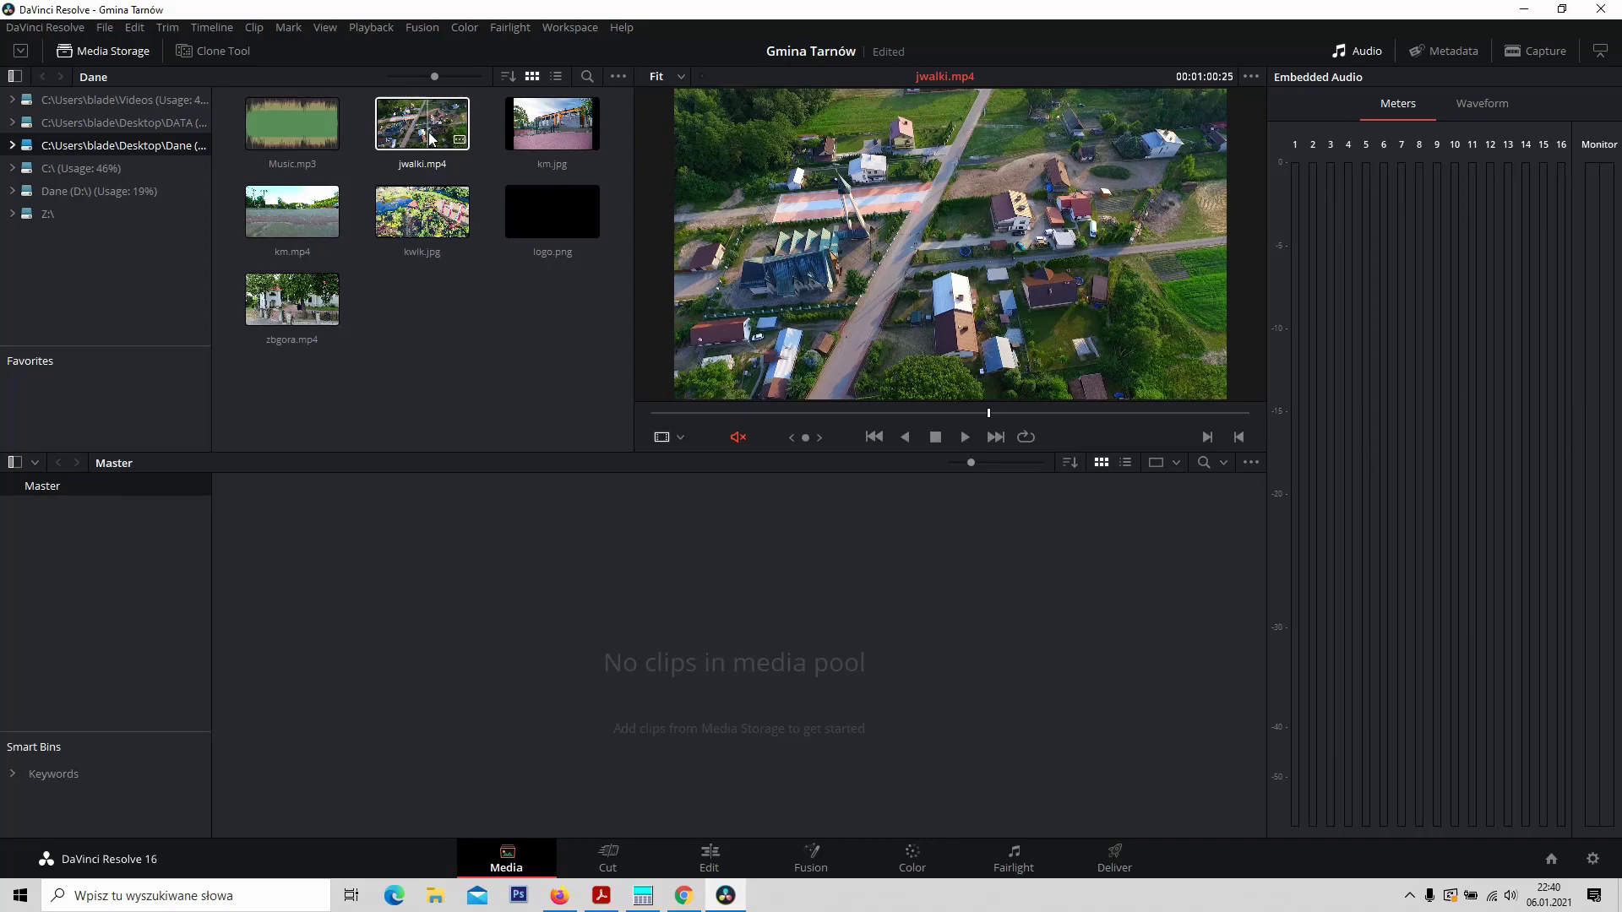
{"action": "left_click", "coordinate": [533, 144]}
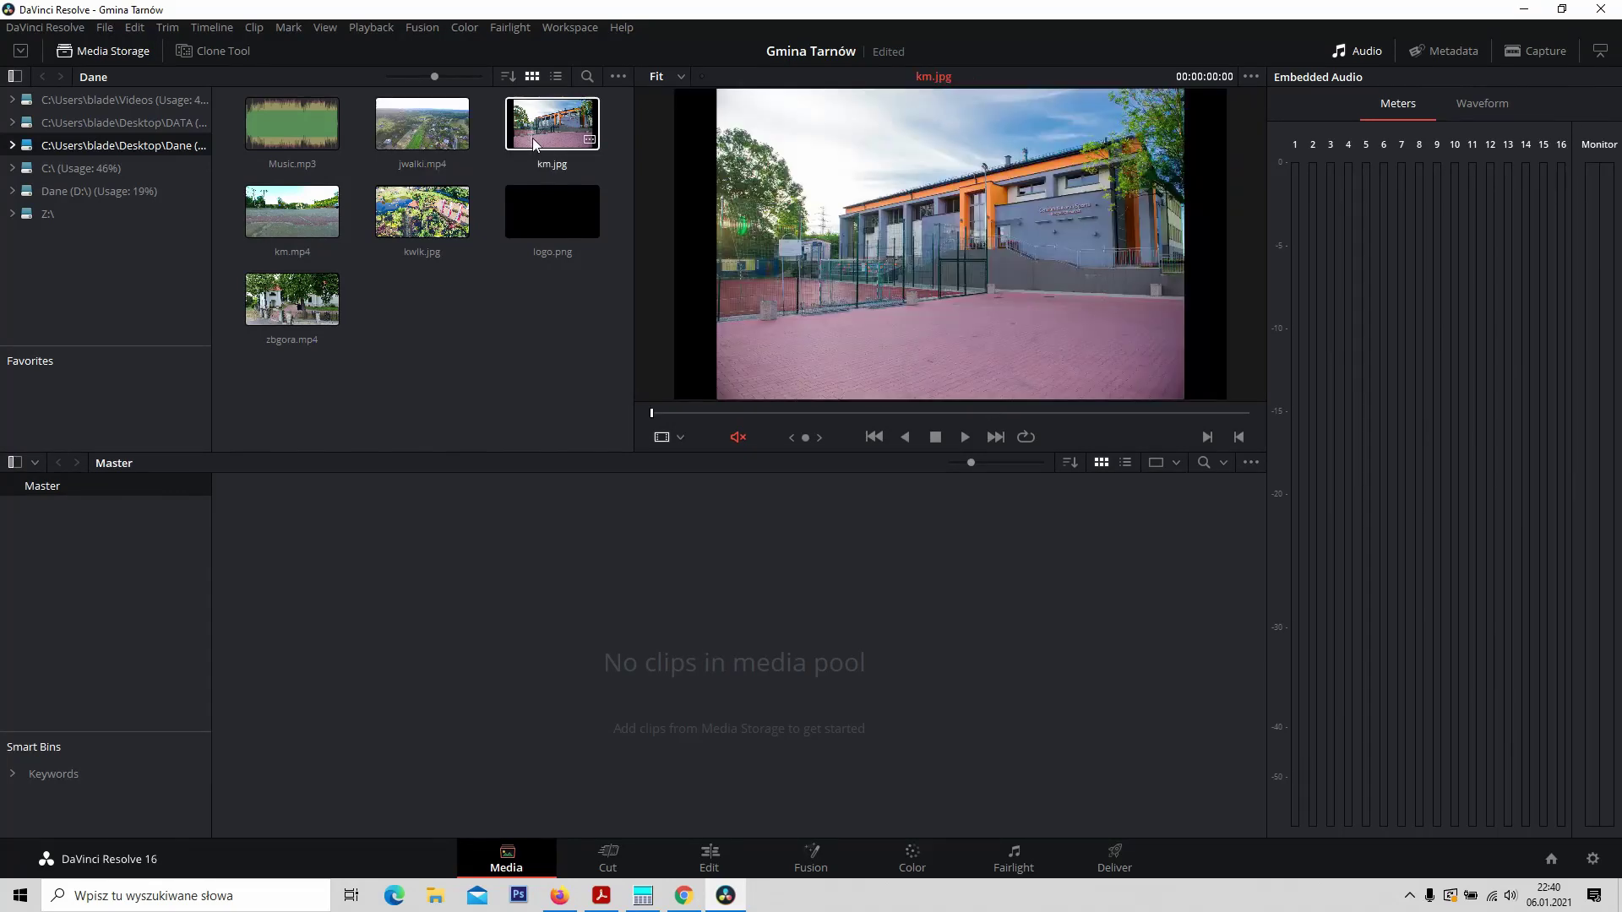
{"action": "left_click", "coordinate": [530, 176]}
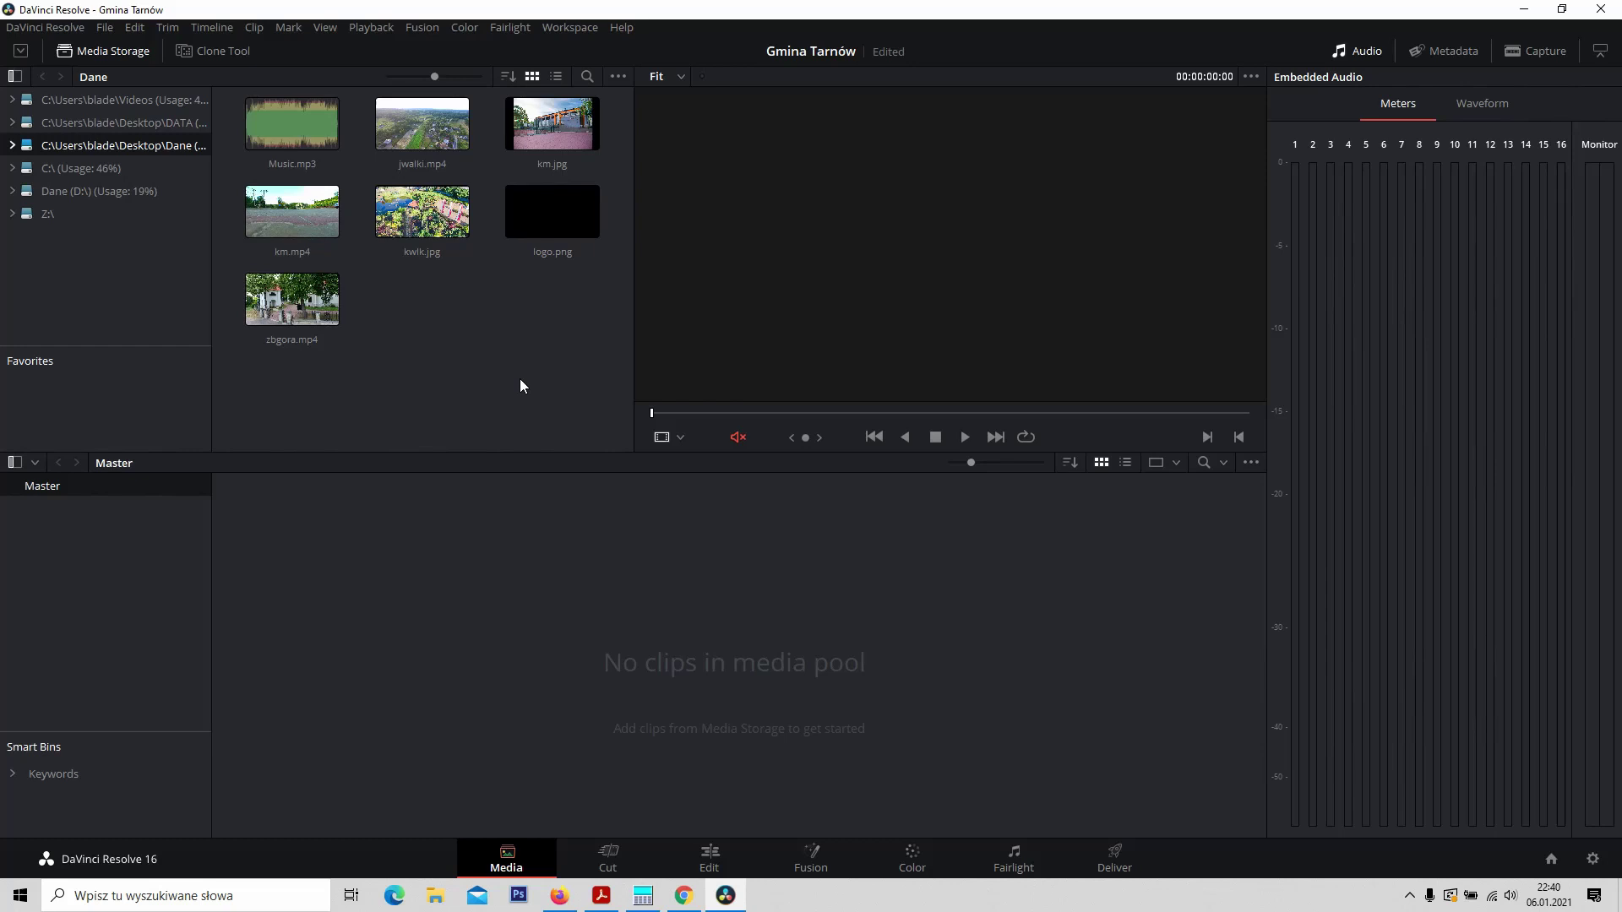
Import all the files of the Dane folder, including Music.mp3, logo.png and zbgora.mp4, into the media pool's Master bin
{"action": "left_click_drag", "start_coordinate": [591, 398], "coordinate": [295, 124]}
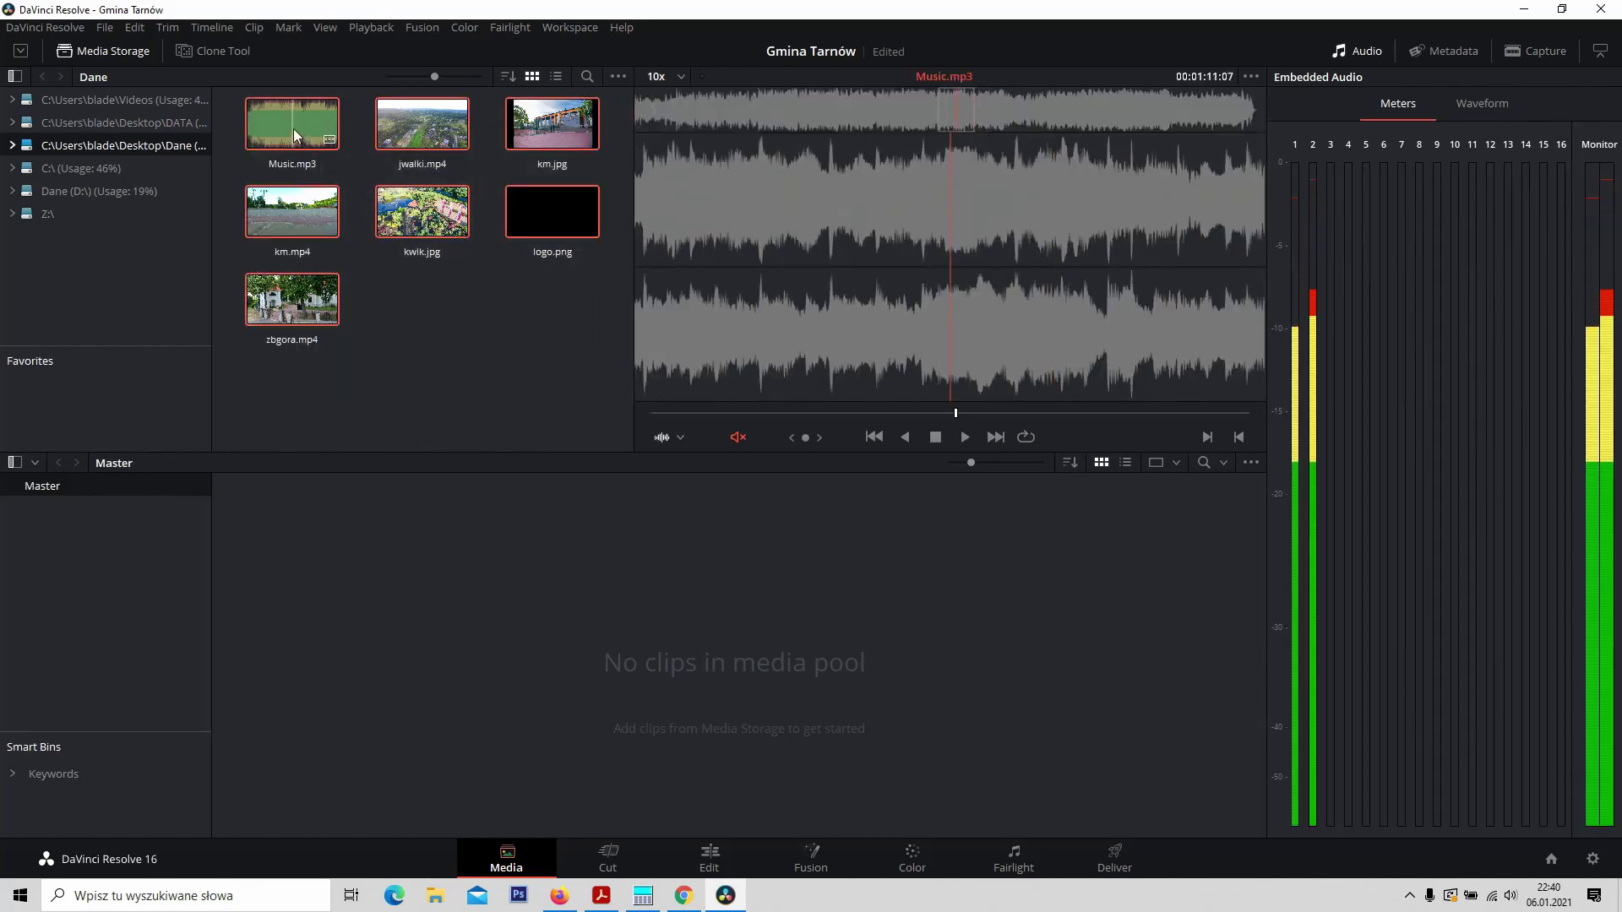
{"action": "left_click_drag", "start_coordinate": [294, 136], "coordinate": [424, 608]}
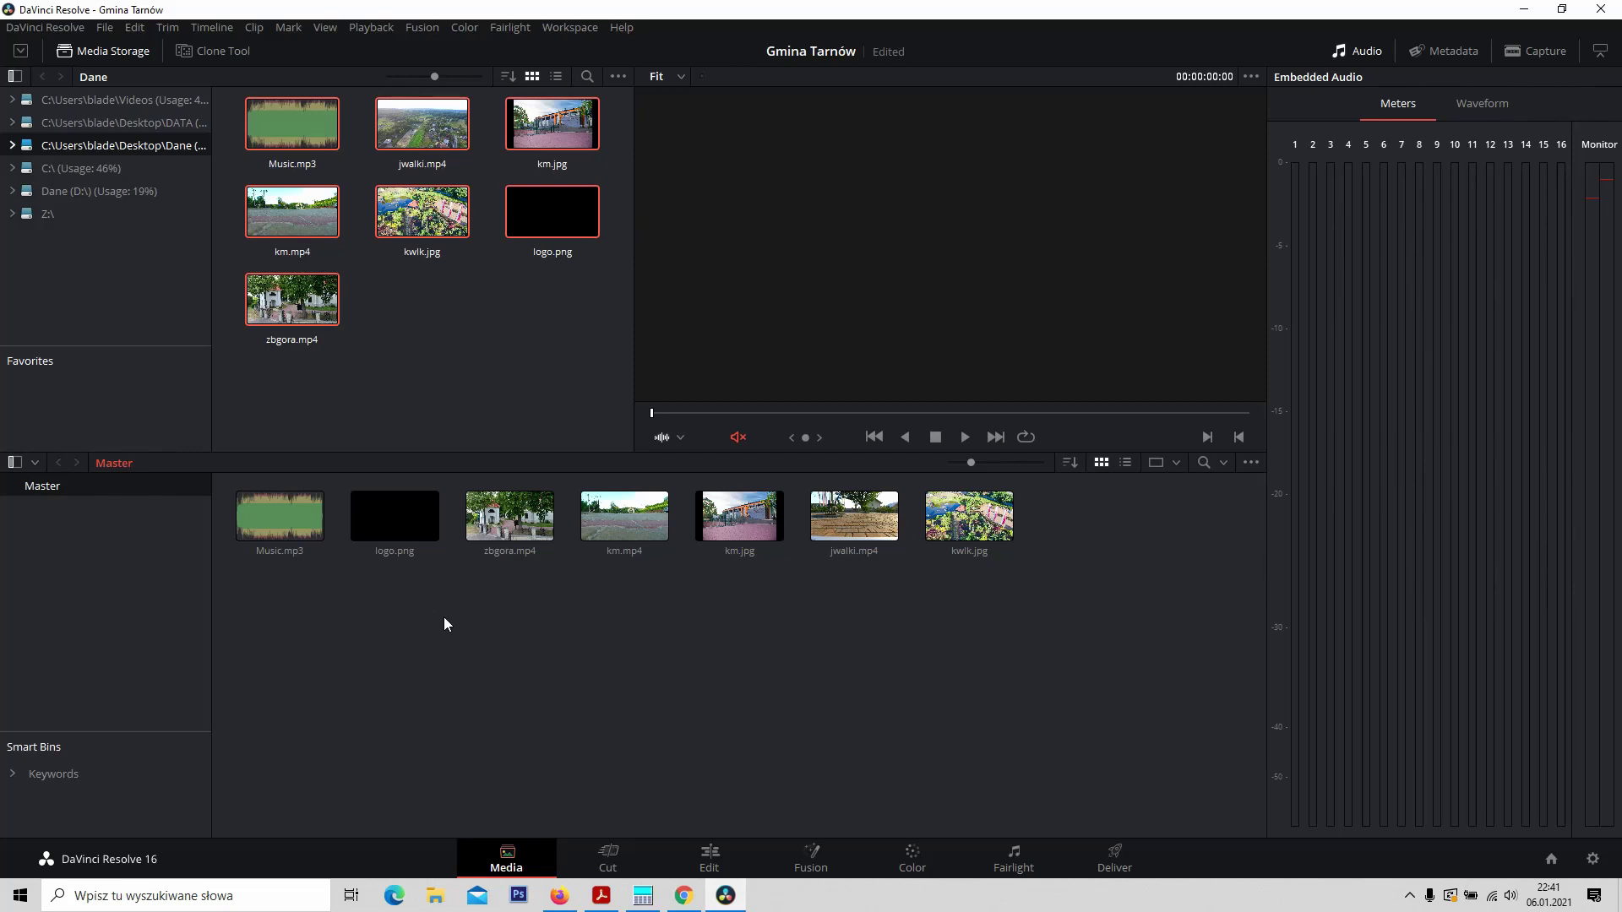
Switch to the Edit page and place zbgora.mp4 at the start of a new timeline
{"action": "left_click", "coordinate": [708, 865]}
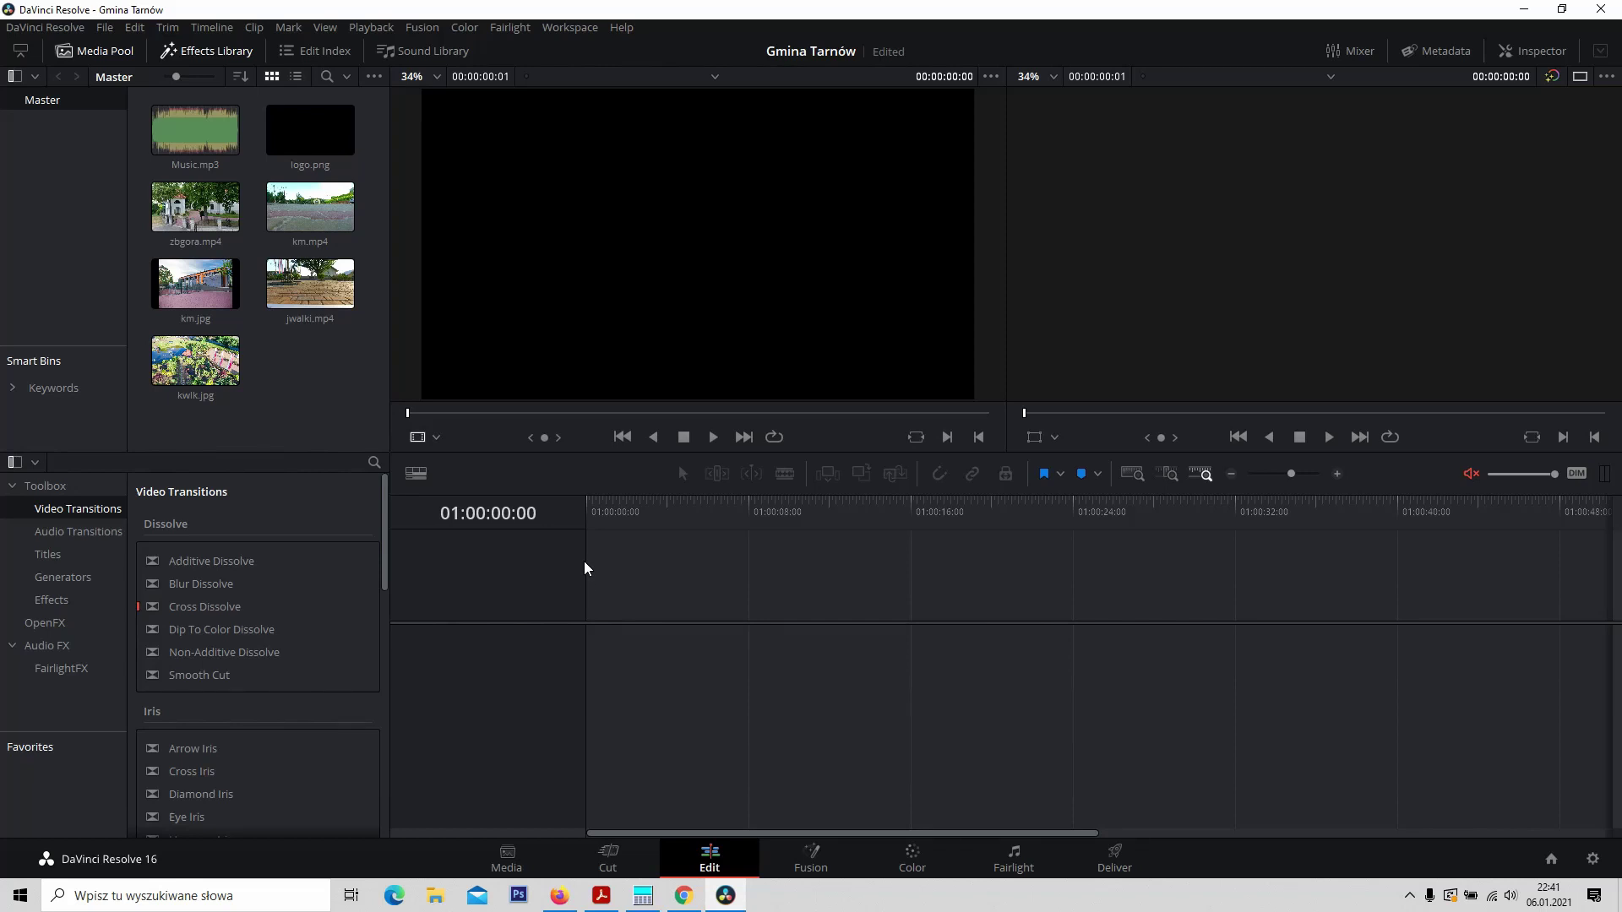
{"action": "left_click", "coordinate": [197, 213]}
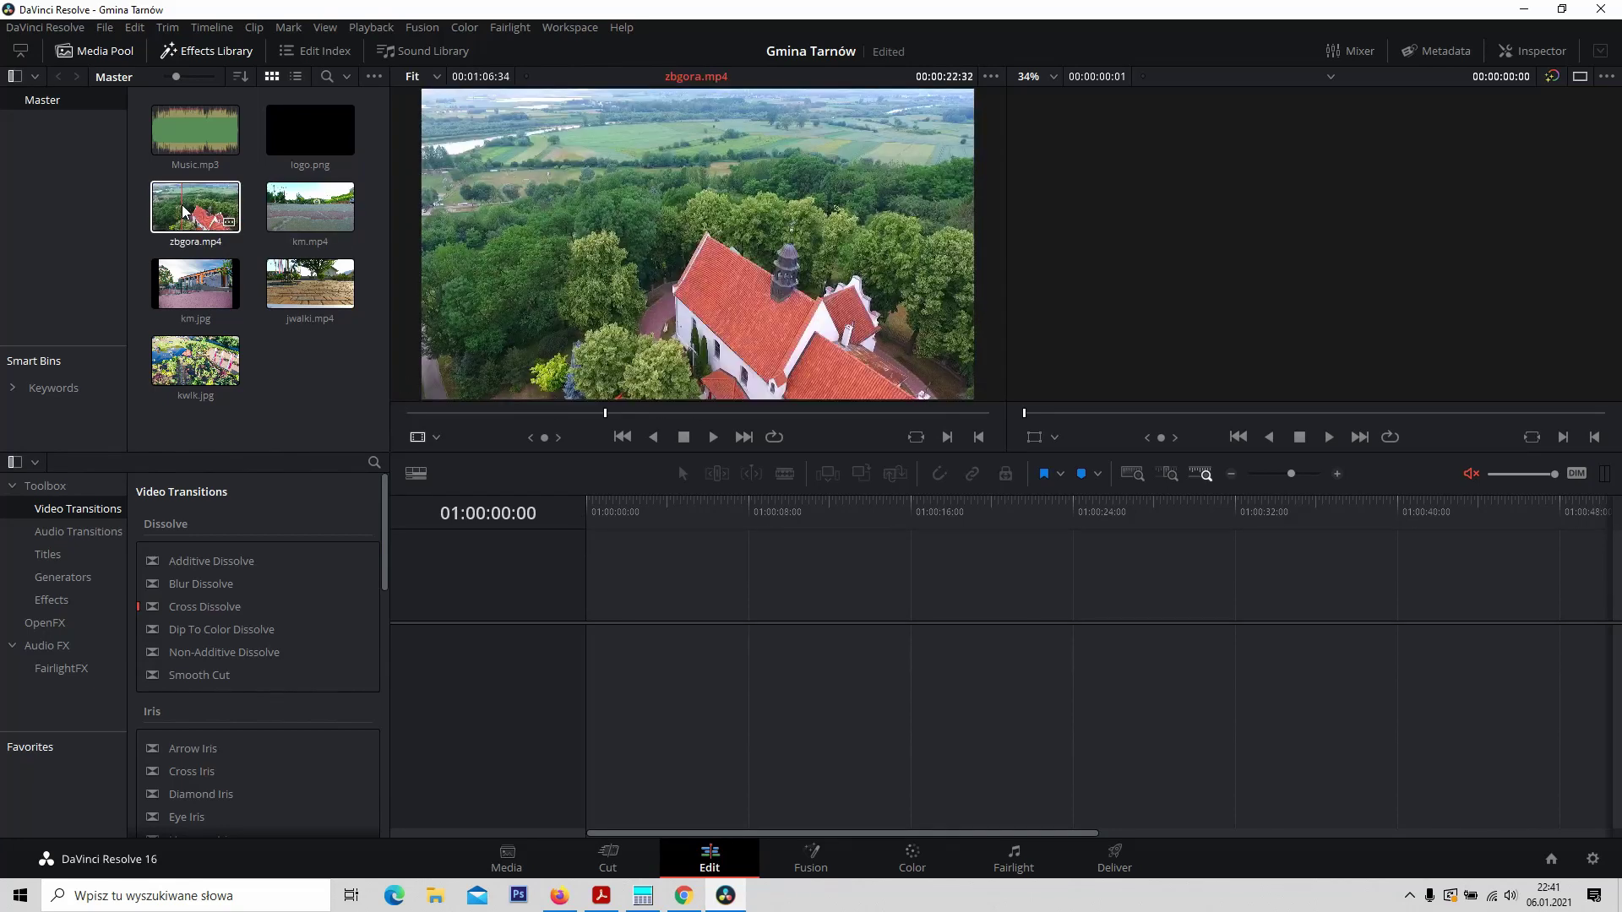
{"action": "left_click_drag", "start_coordinate": [190, 211], "coordinate": [658, 621]}
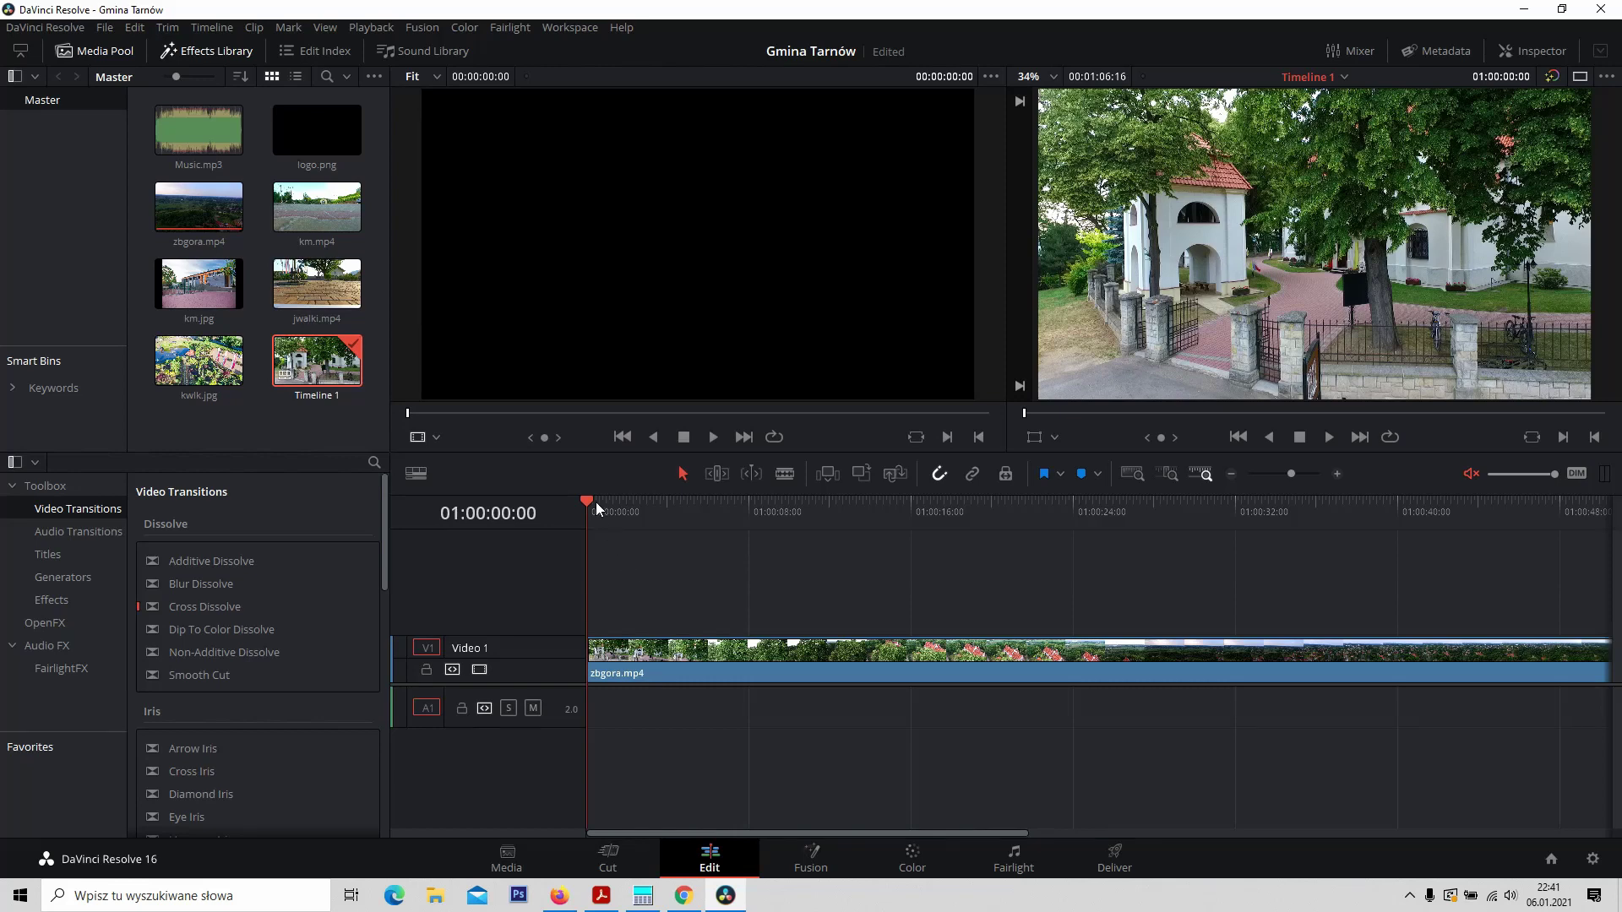
Cut the zbgora.mp4 clip on the timeline with the Blade tool at 01:00:16:12 and at about 01:00:22:21
{"action": "left_click_drag", "start_coordinate": [588, 498], "coordinate": [922, 537]}
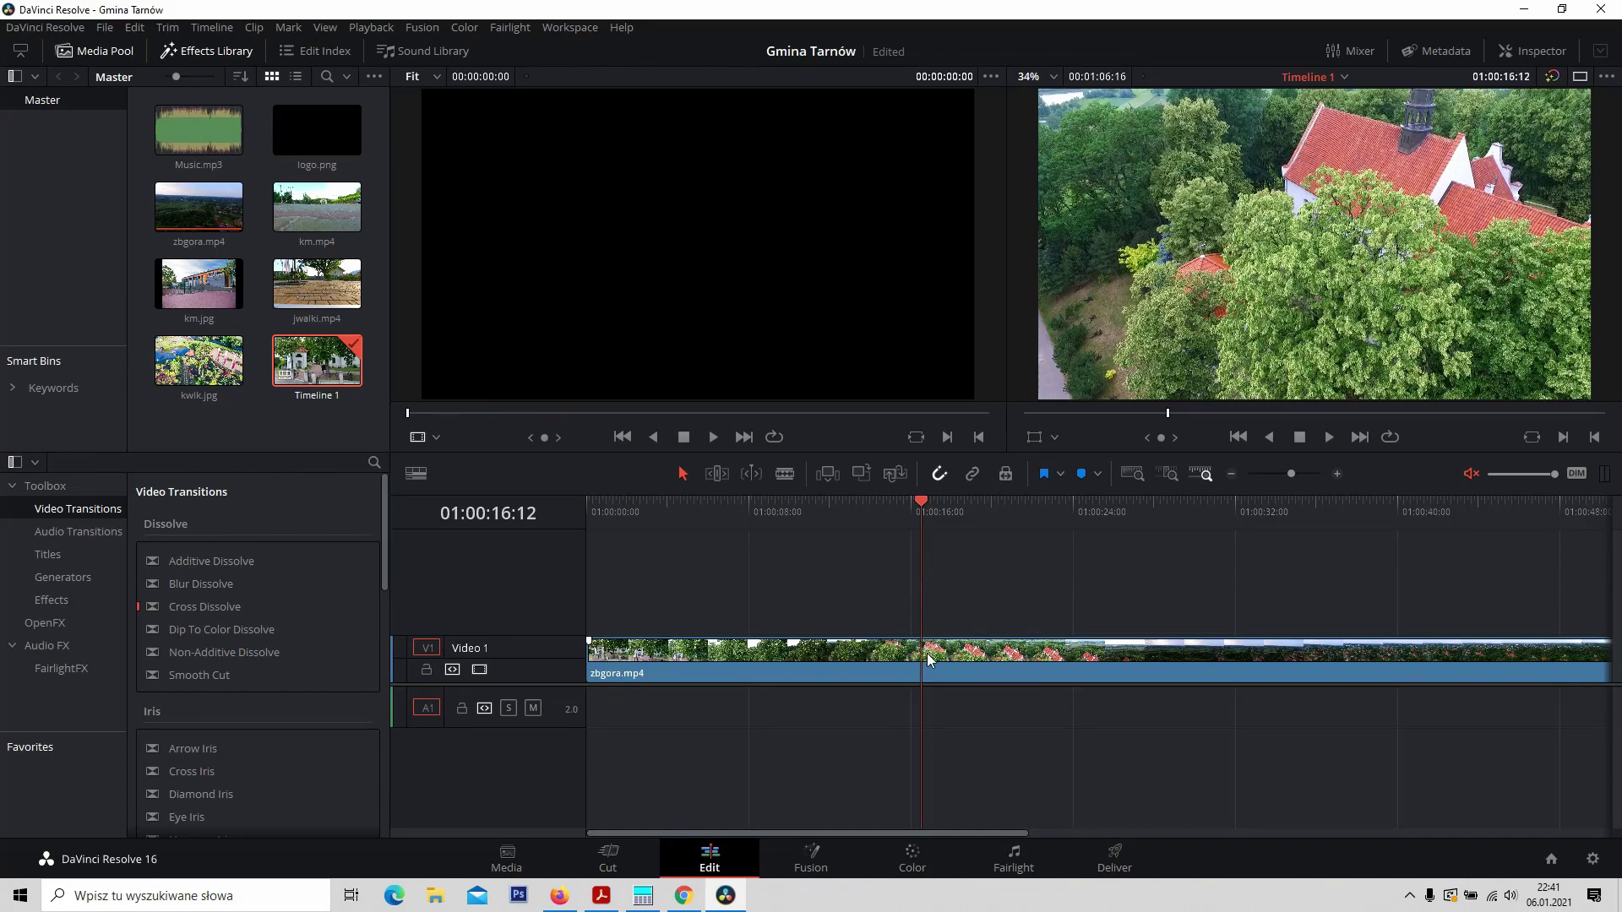
{"action": "left_click", "coordinate": [788, 473]}
{"action": "left_click", "coordinate": [928, 654]}
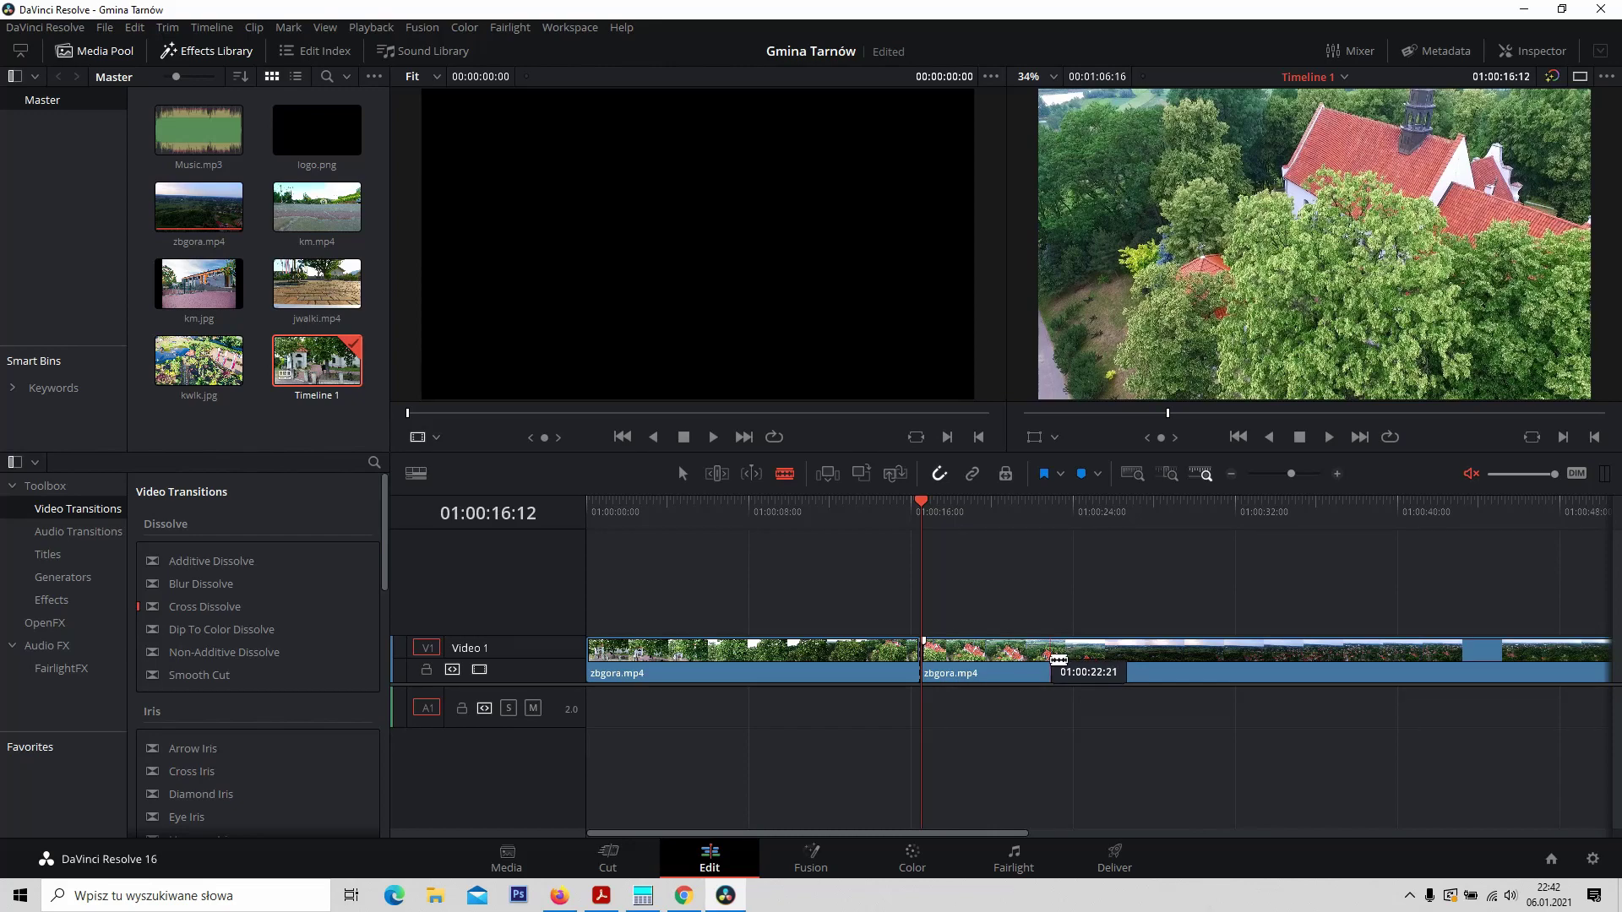
{"action": "left_click", "coordinate": [1052, 658]}
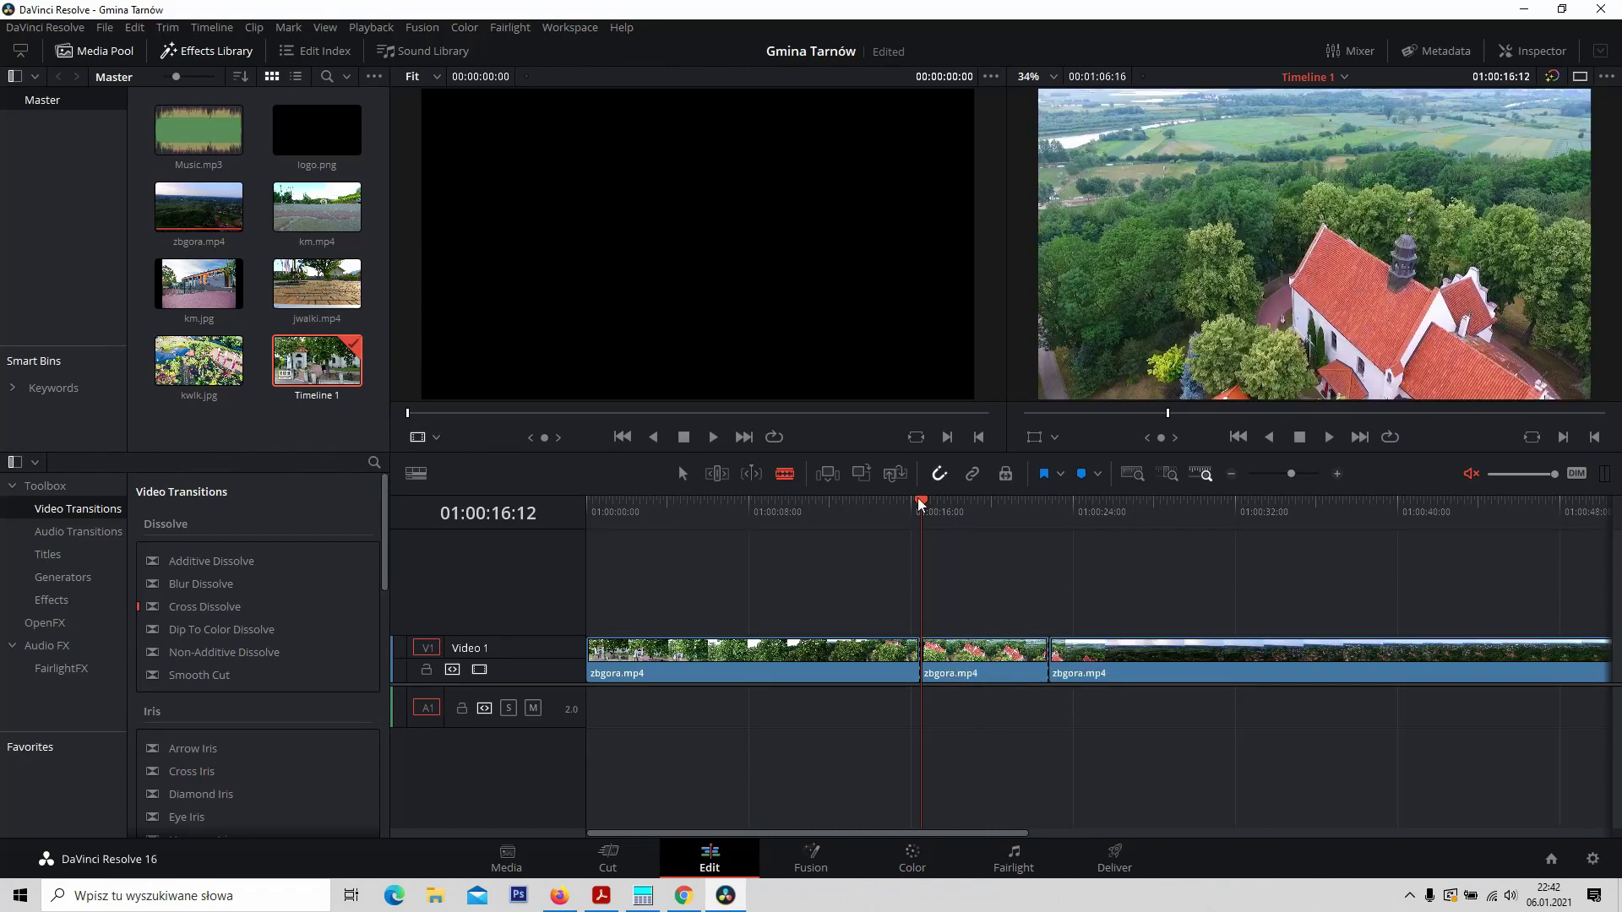
Delete the first and last zbgora.mp4 segments from the timeline, keeping only the middle part
{"action": "mouse_move", "coordinate": [920, 505]}
{"action": "left_mouse_down"}
{"action": "mouse_move", "coordinate": [1046, 507]}
{"action": "mouse_move", "coordinate": [927, 507]}
{"action": "left_mouse_up"}
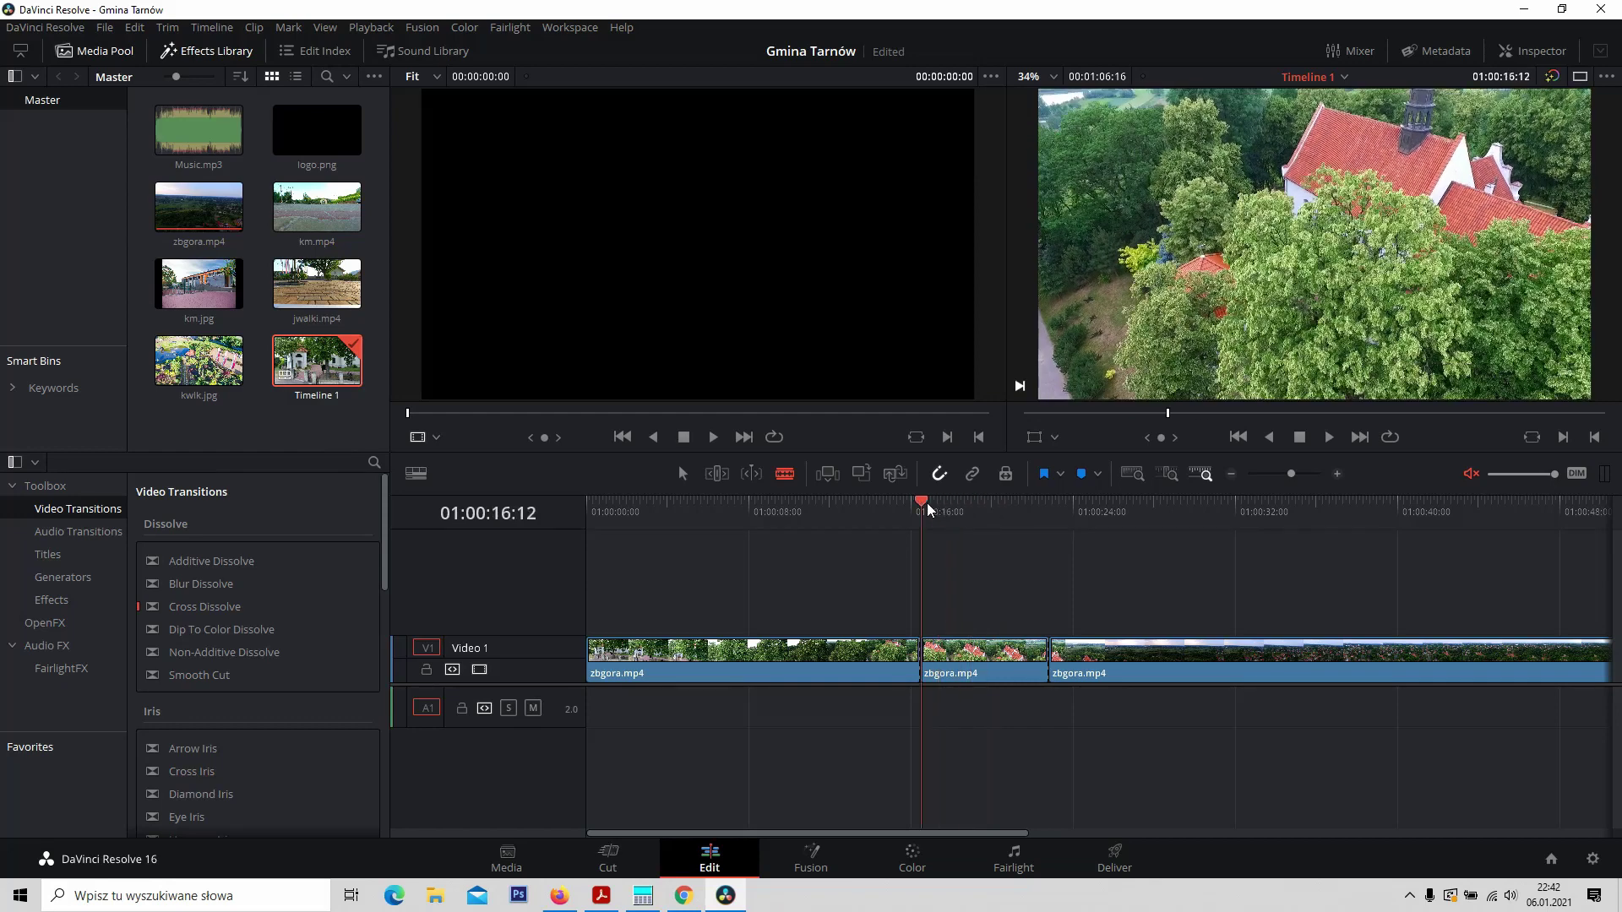
{"action": "left_click", "coordinate": [683, 474]}
{"action": "left_click", "coordinate": [767, 652]}
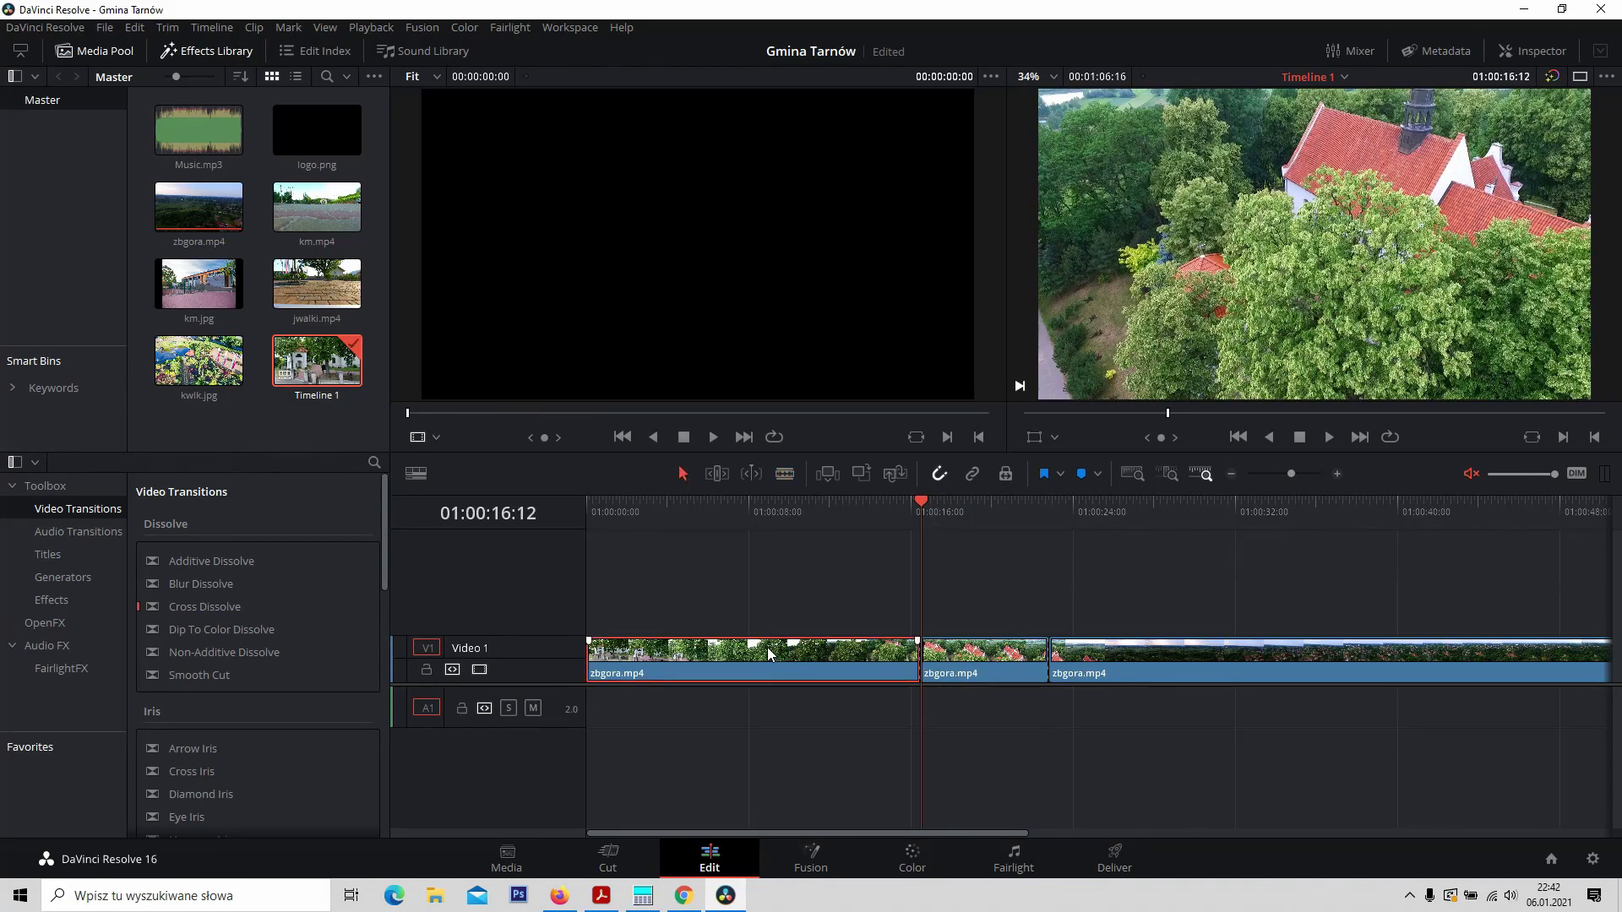
{"action": "key", "text": "Delete"}
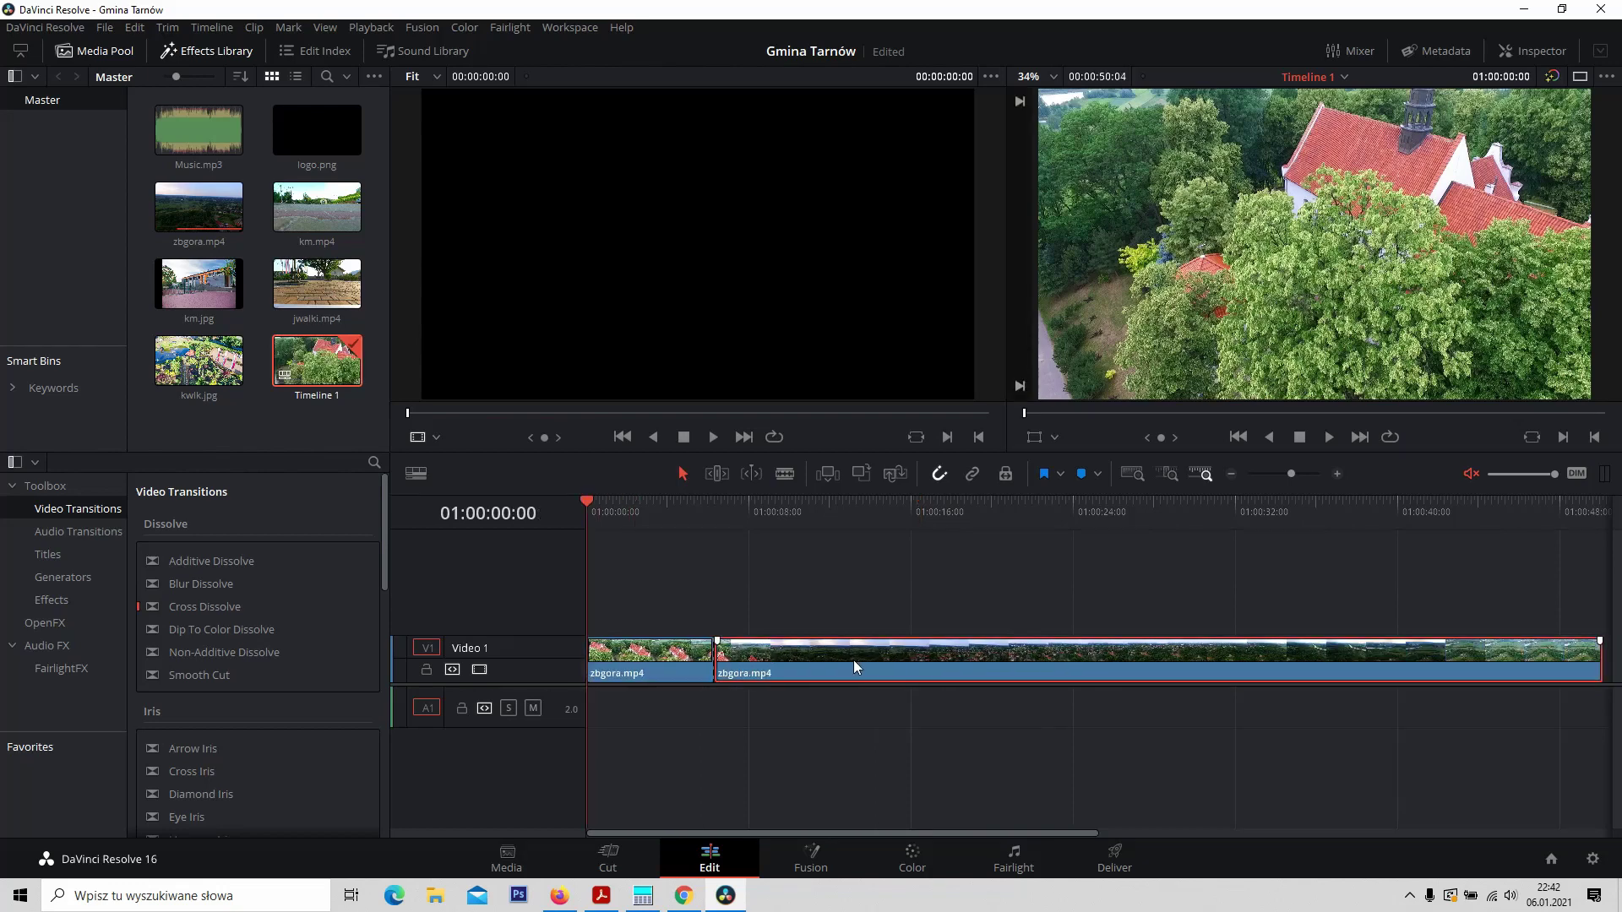
{"action": "key", "text": "Delete"}
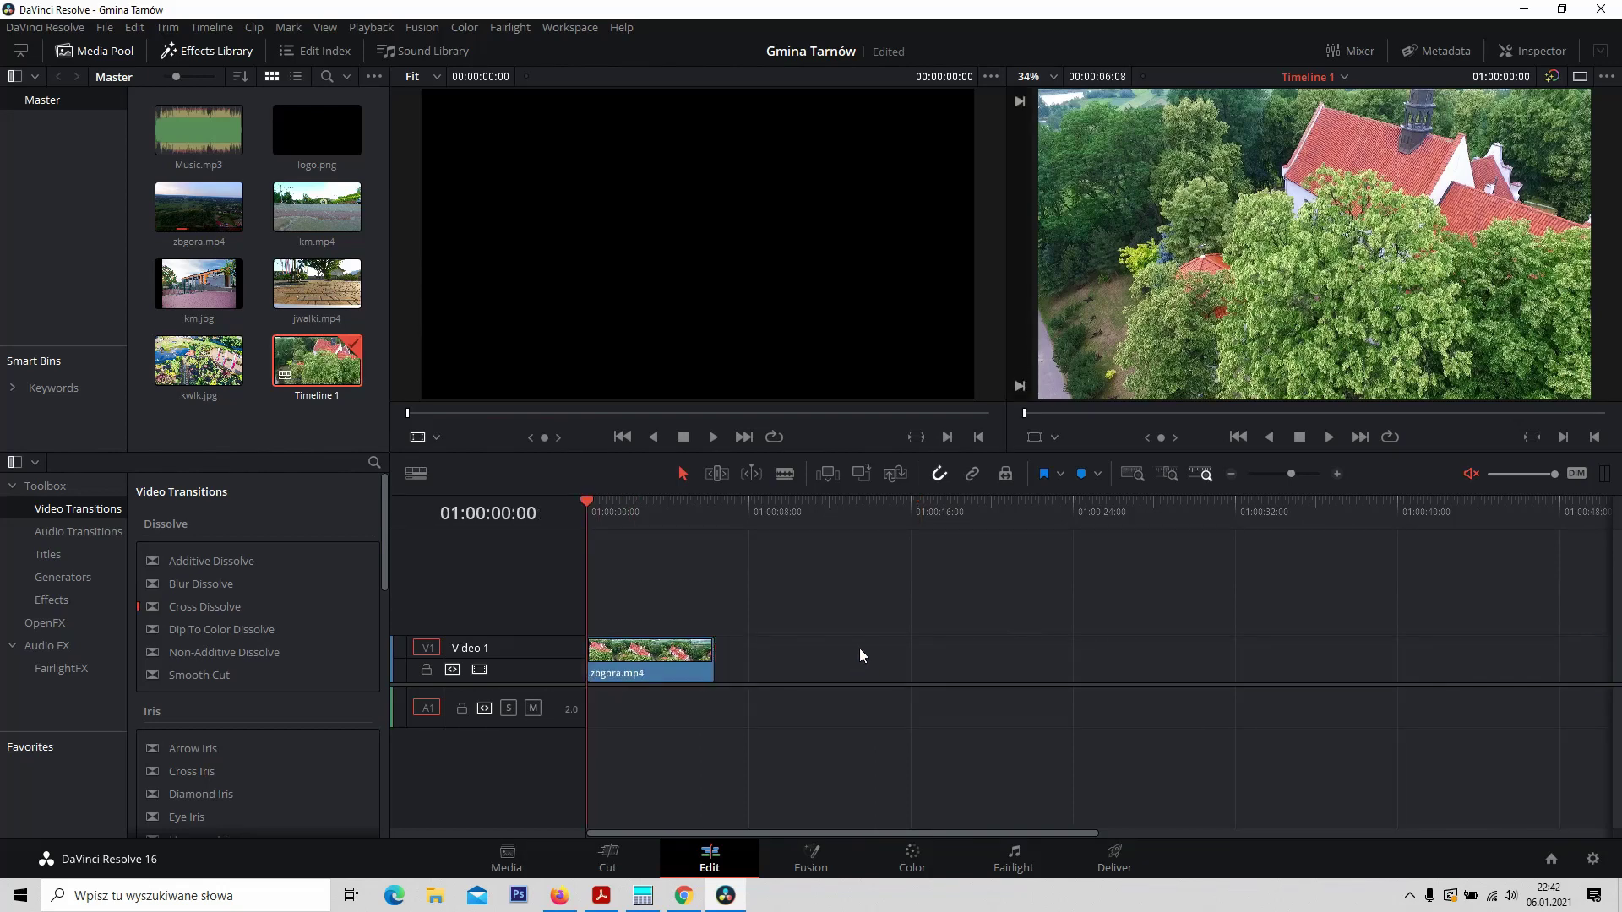
Add km.mp4 from the media pool to Video 1, directly after the zbgora.mp4 clip
{"action": "mouse_move", "coordinate": [587, 499]}
{"action": "left_mouse_down"}
{"action": "mouse_move", "coordinate": [715, 502]}
{"action": "mouse_move", "coordinate": [590, 502]}
{"action": "left_mouse_up"}
{"action": "left_click", "coordinate": [320, 216]}
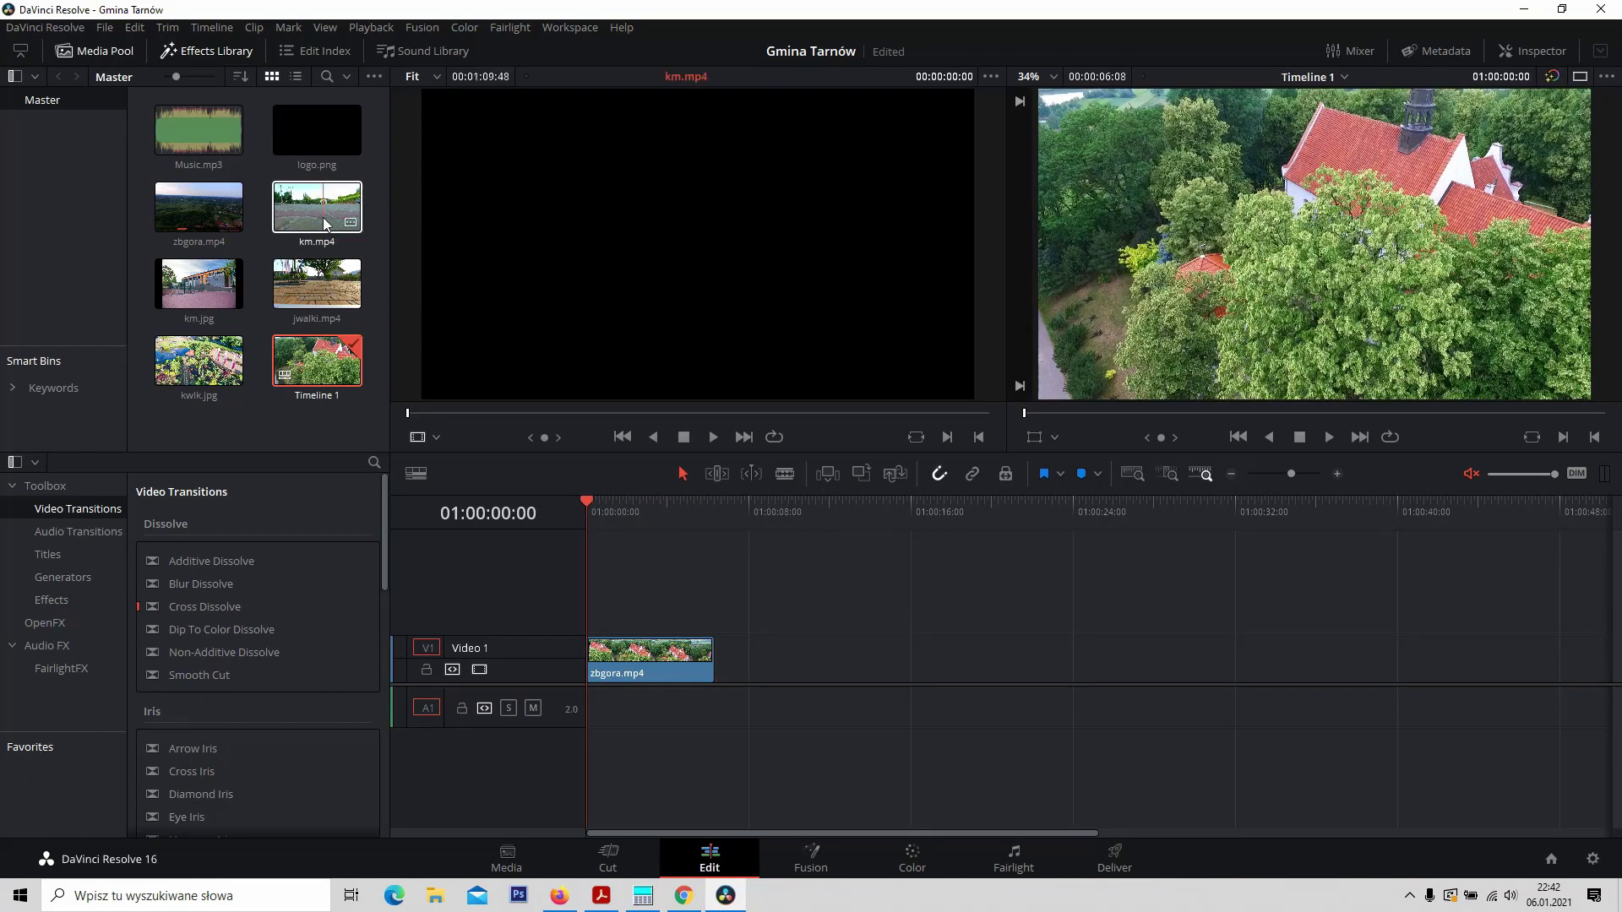
{"action": "left_click", "coordinate": [312, 216]}
{"action": "left_click_drag", "start_coordinate": [313, 216], "coordinate": [724, 677]}
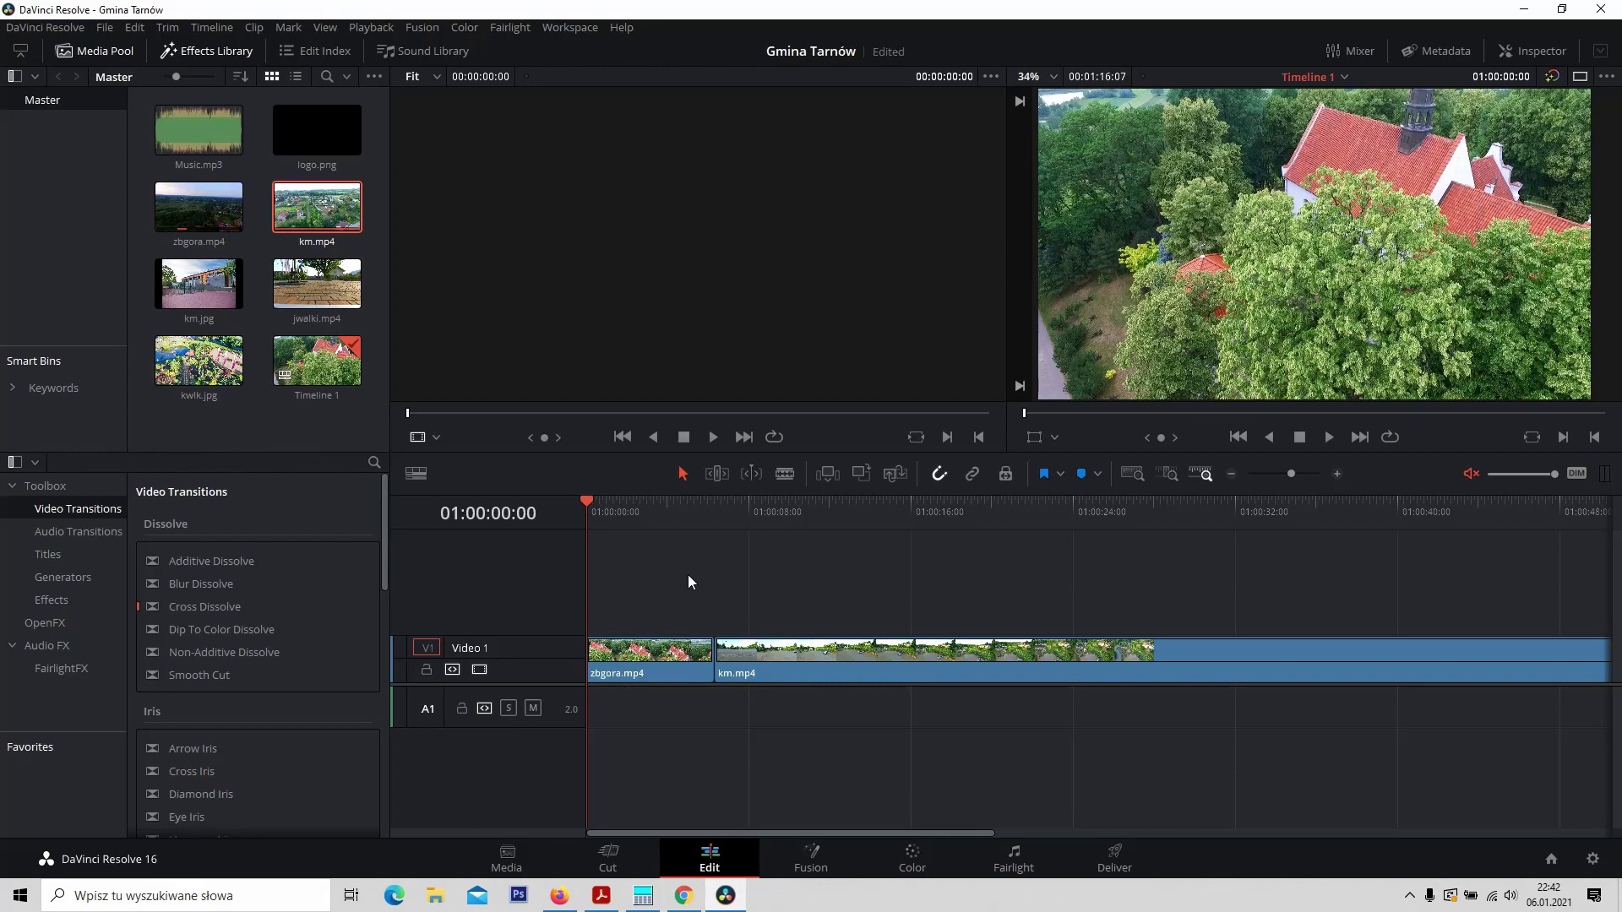
Cut the km.mp4 clip with the Blade tool at 01:00:18:06 and 01:00:26:17
{"action": "left_click_drag", "start_coordinate": [591, 500], "coordinate": [957, 549]}
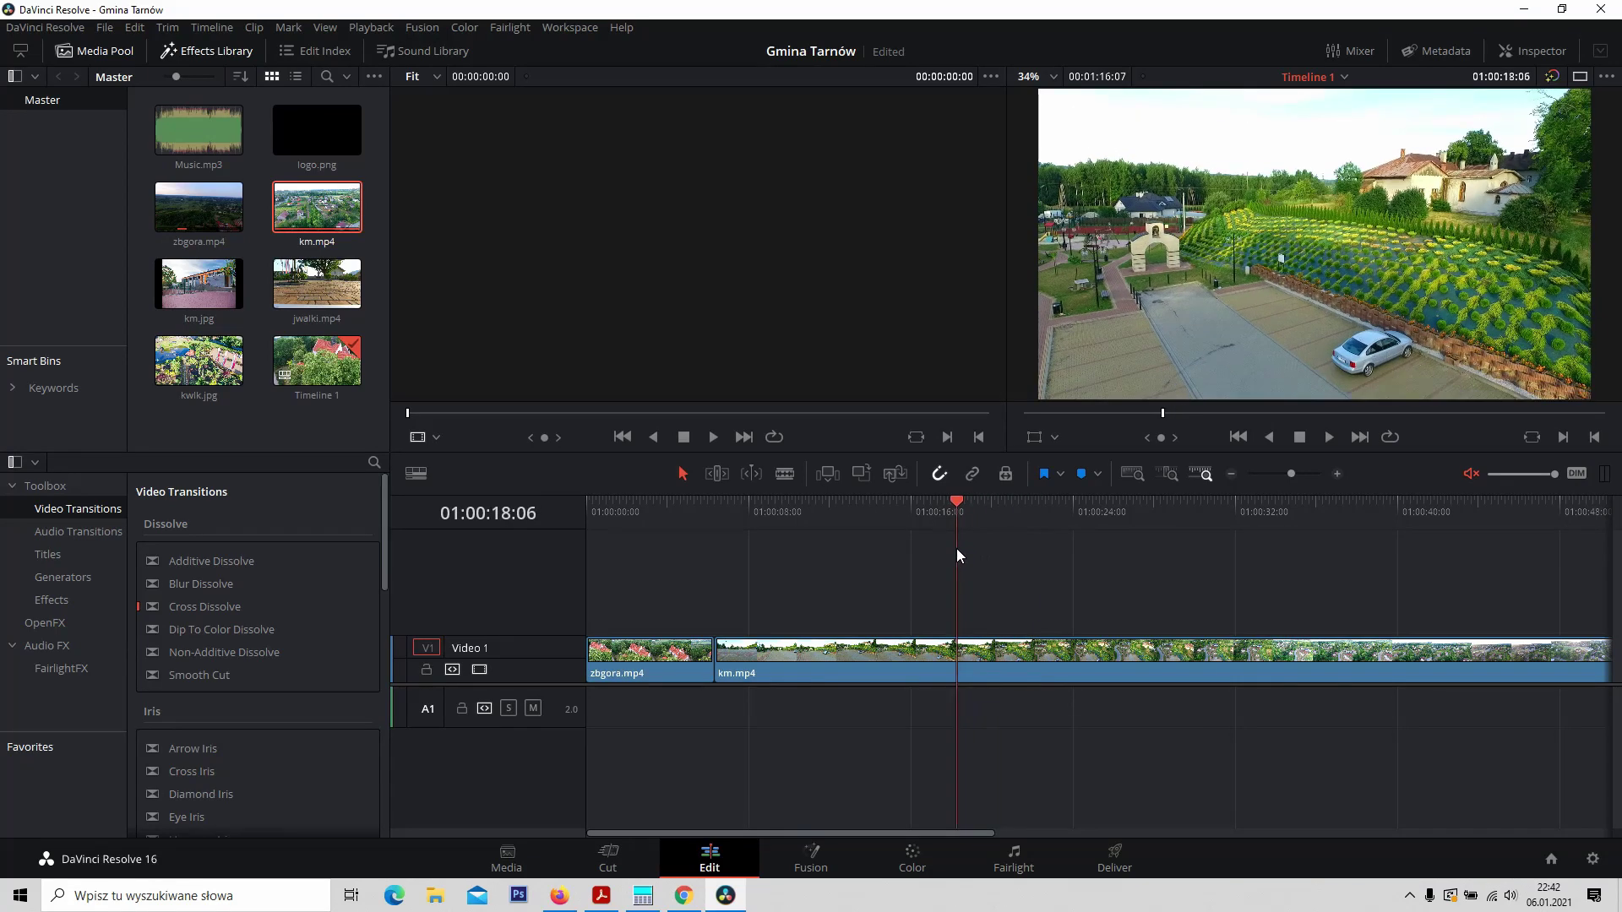
{"action": "left_click", "coordinate": [788, 475]}
{"action": "left_click", "coordinate": [956, 646]}
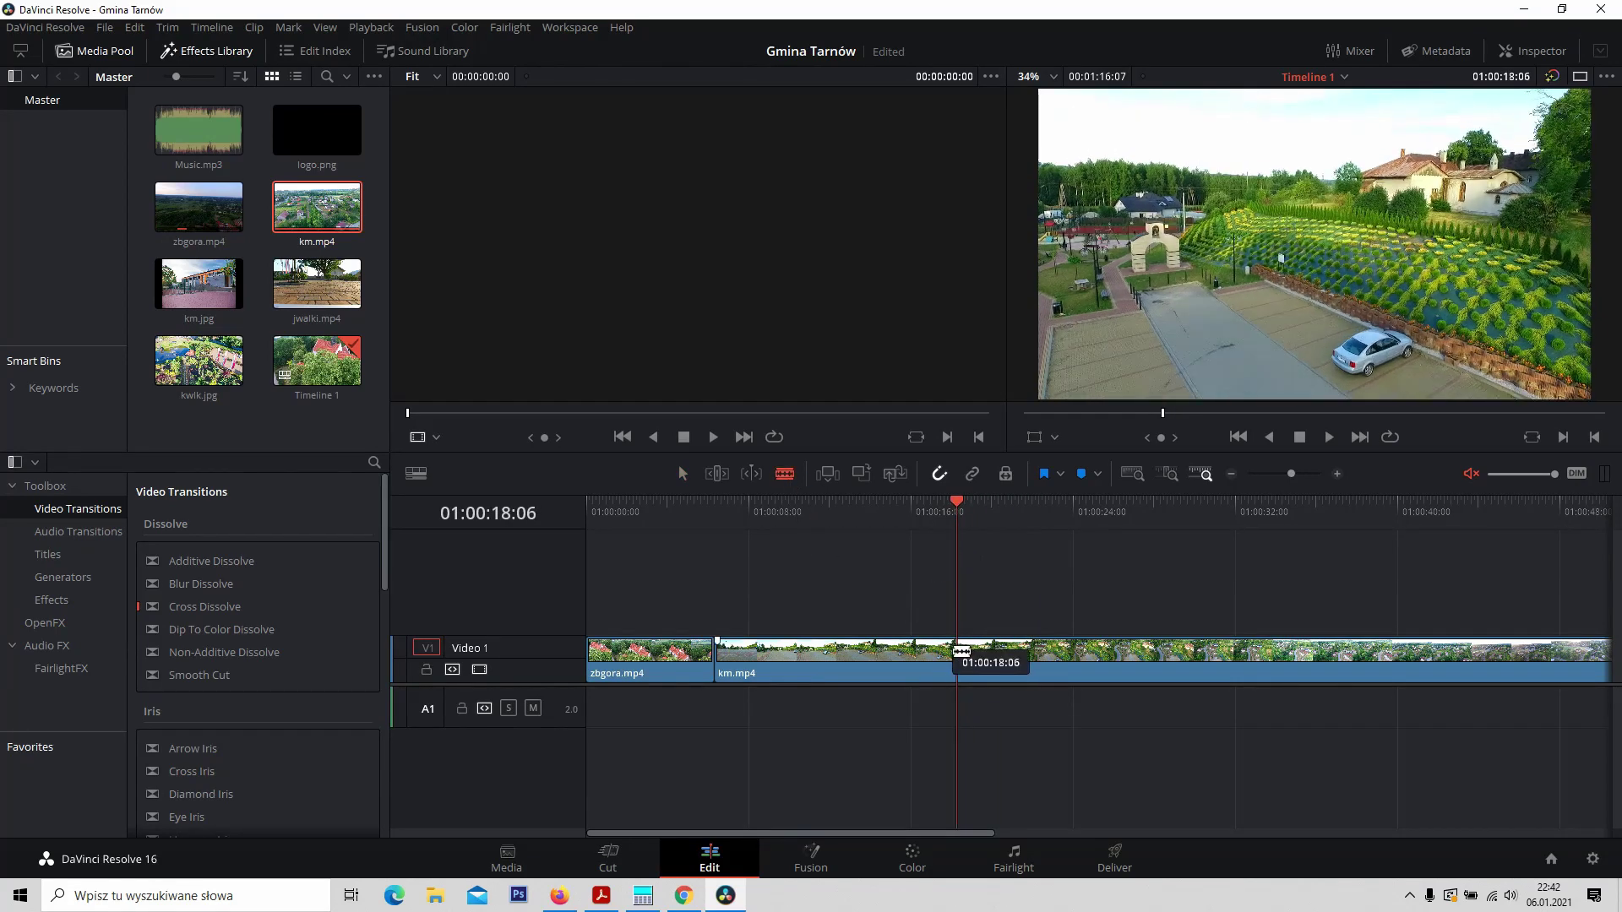
{"action": "mouse_move", "coordinate": [955, 501]}
{"action": "left_mouse_down"}
{"action": "mouse_move", "coordinate": [1157, 514]}
{"action": "mouse_move", "coordinate": [1127, 510]}
{"action": "left_mouse_up"}
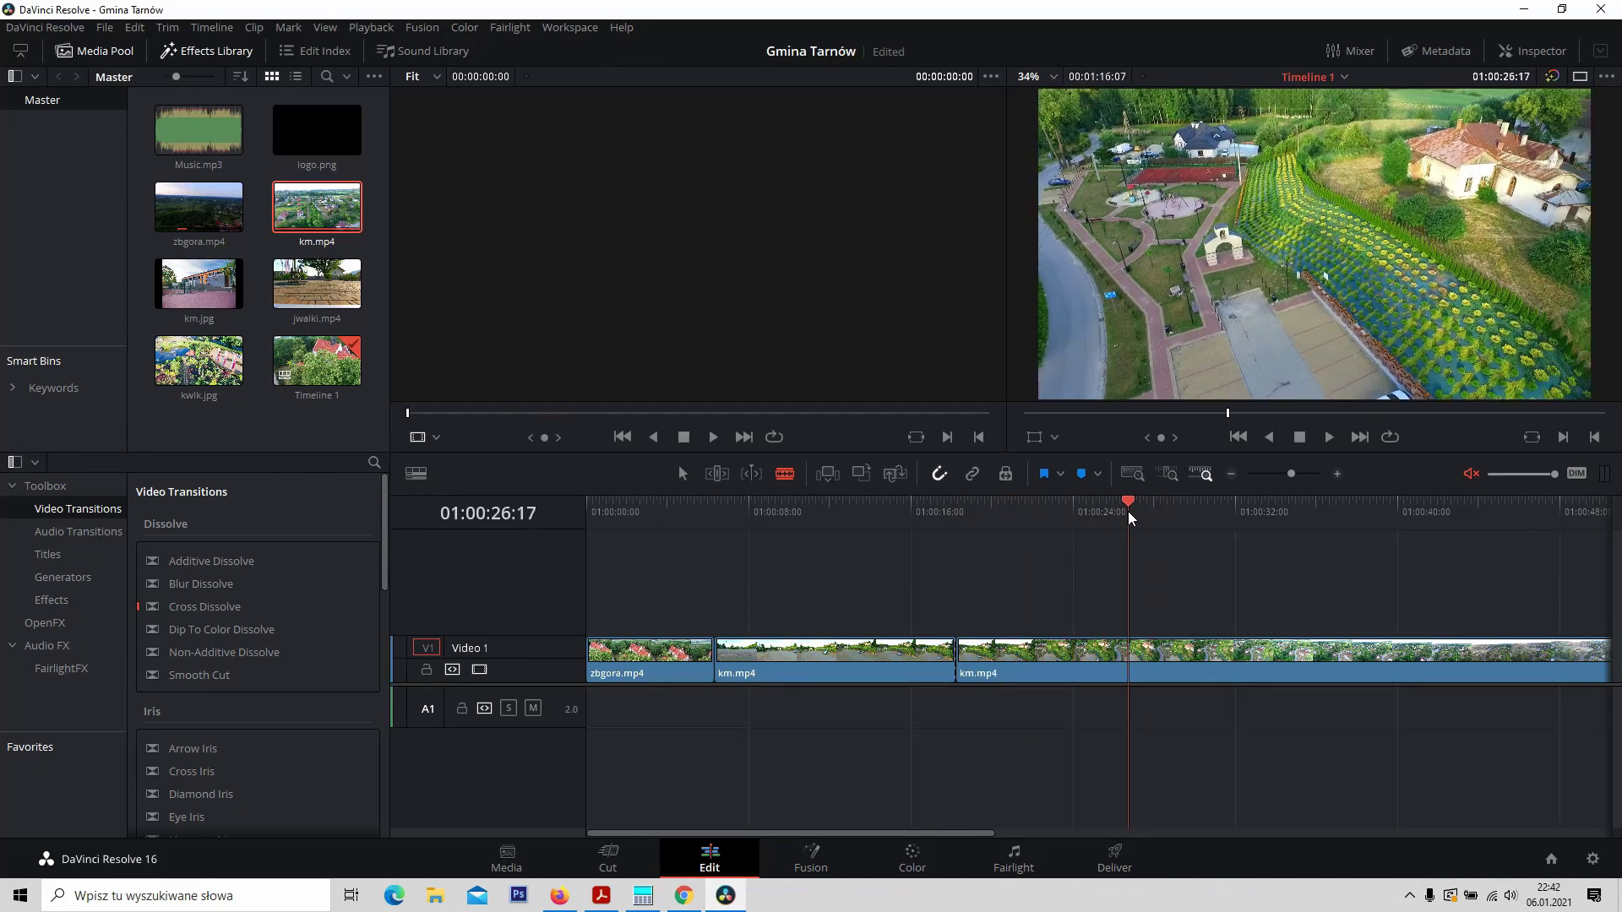
{"action": "left_click", "coordinate": [1129, 658]}
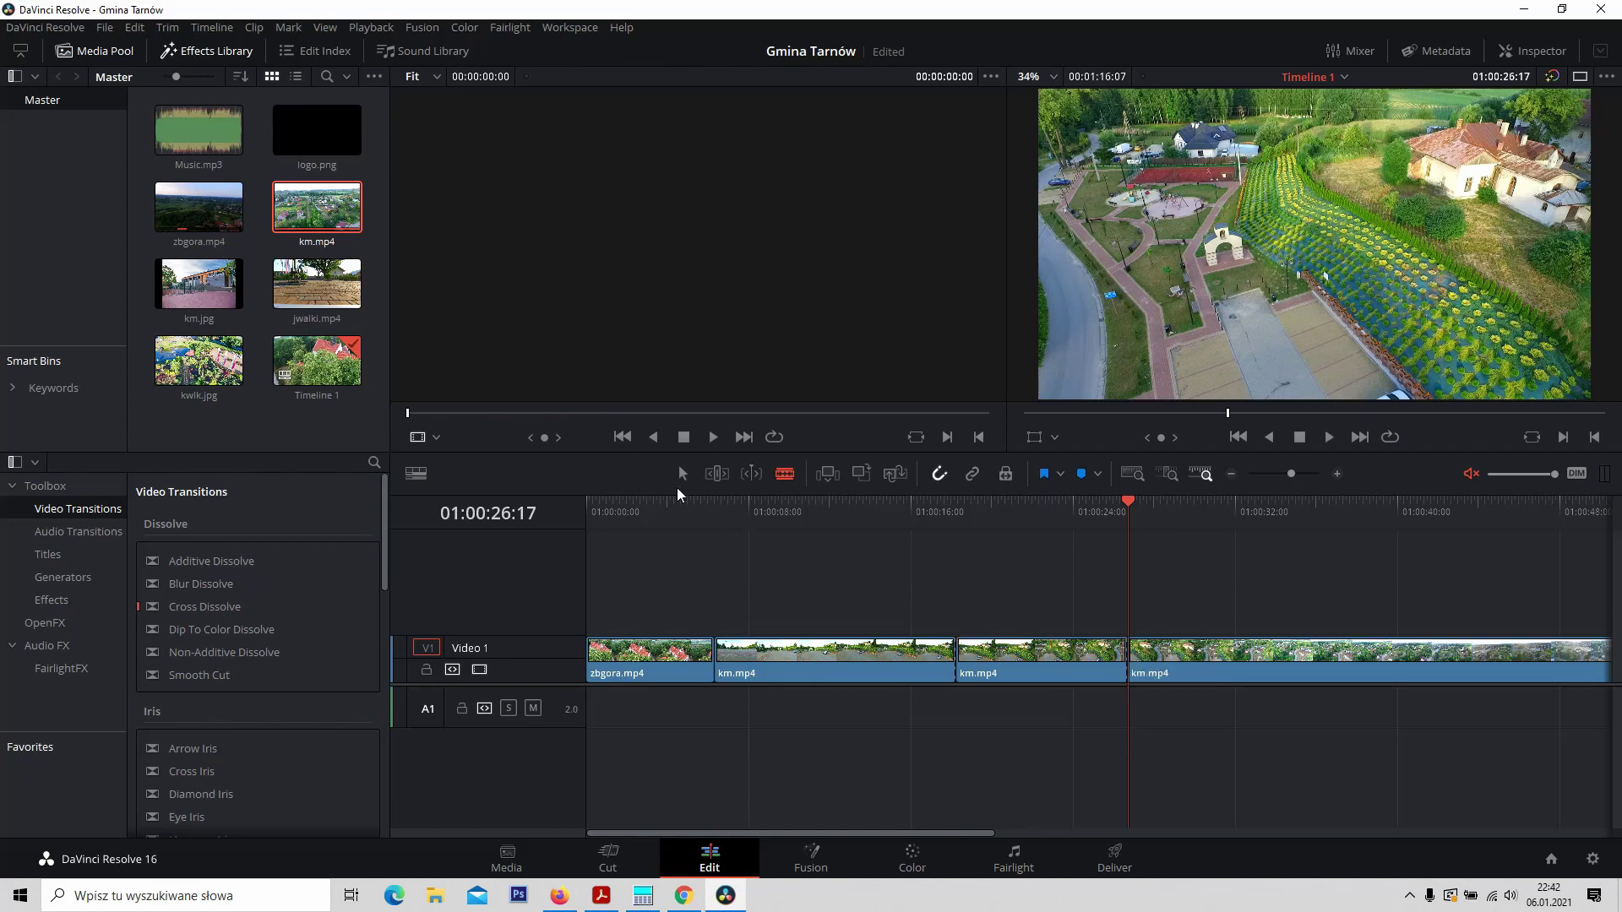
Delete the first and last km.mp4 segments from the timeline, keeping only the middle part
{"action": "left_click", "coordinate": [682, 475]}
{"action": "left_click", "coordinate": [866, 662]}
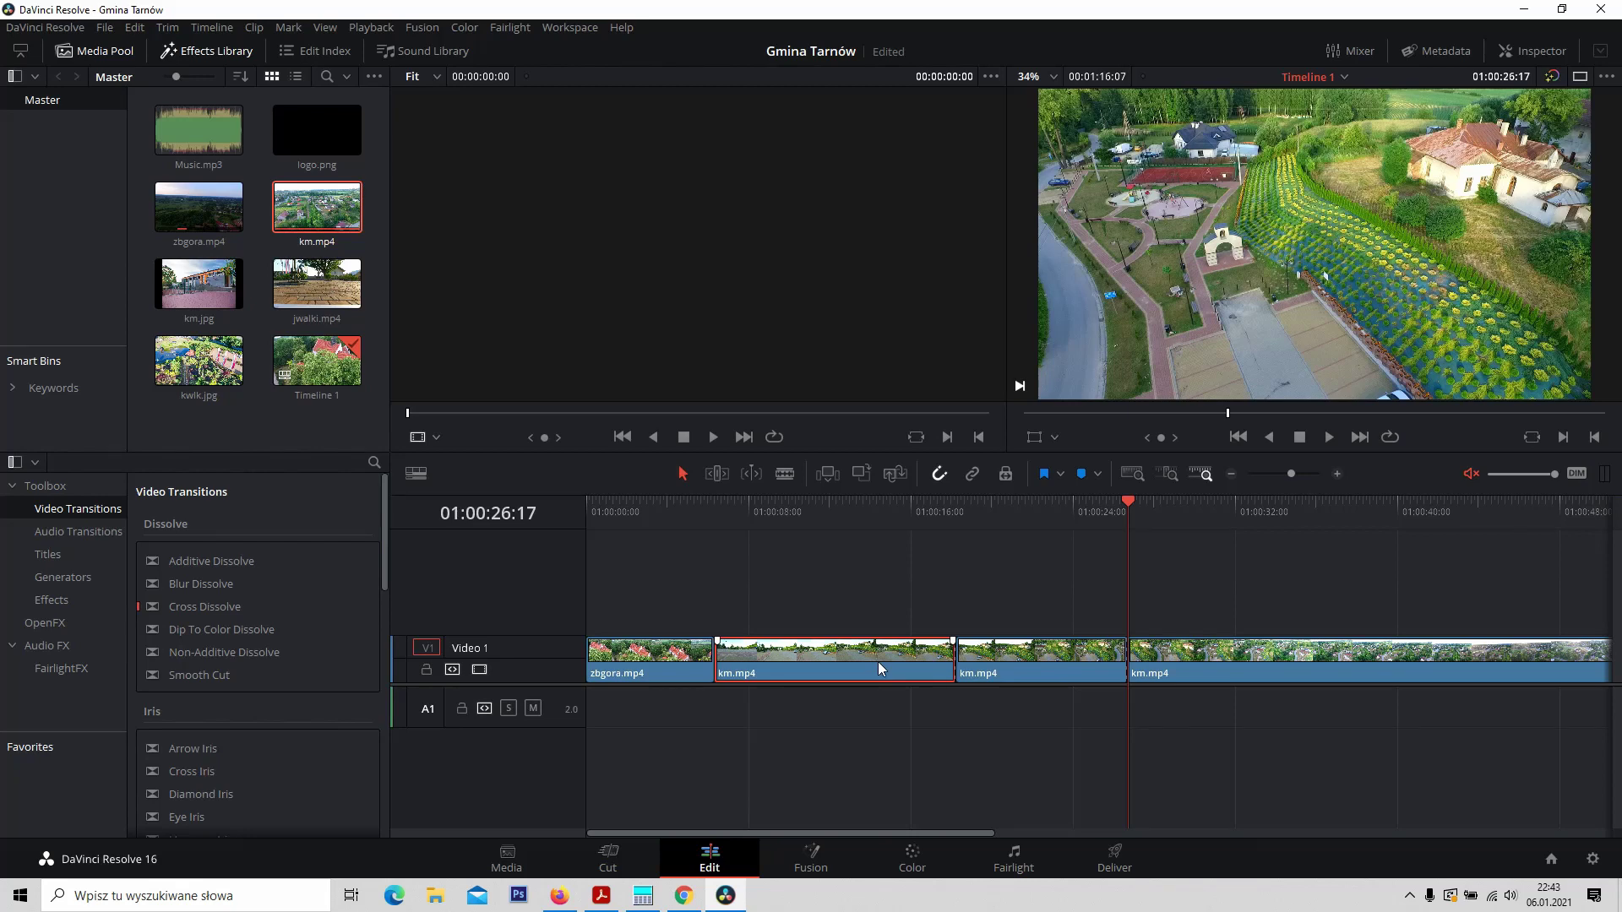
{"action": "key", "text": "Delete"}
{"action": "left_click", "coordinate": [1062, 664]}
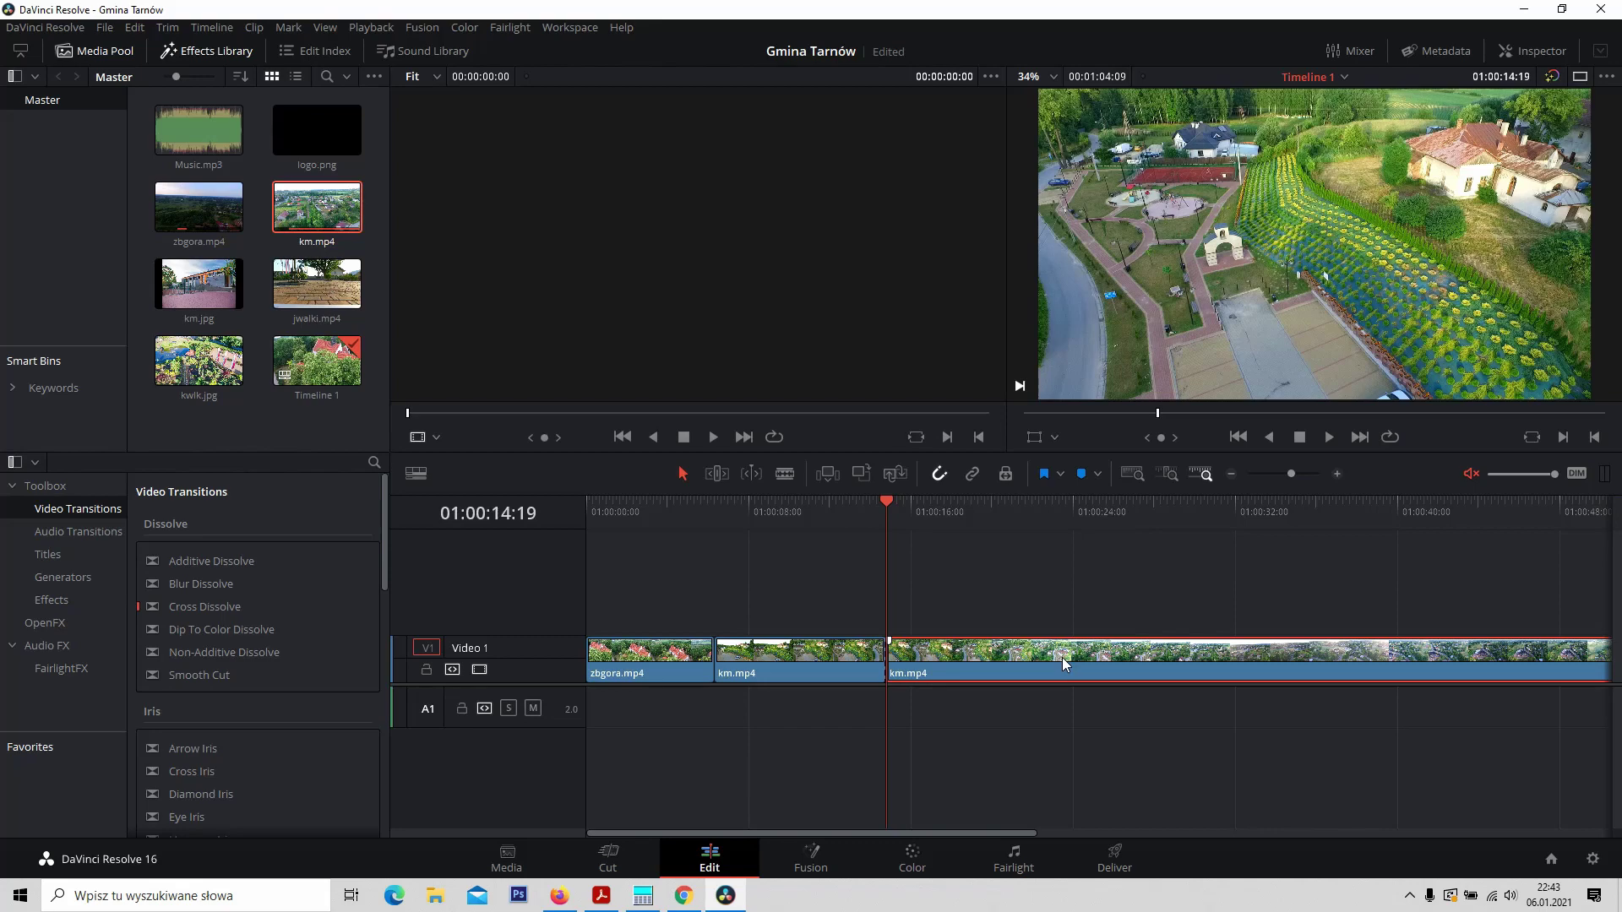
{"action": "key", "text": "Delete"}
Add the km.jpg photo from the media pool to Video 1, directly after the km.mp4 clip
{"action": "left_click_drag", "start_coordinate": [883, 498], "coordinate": [879, 531]}
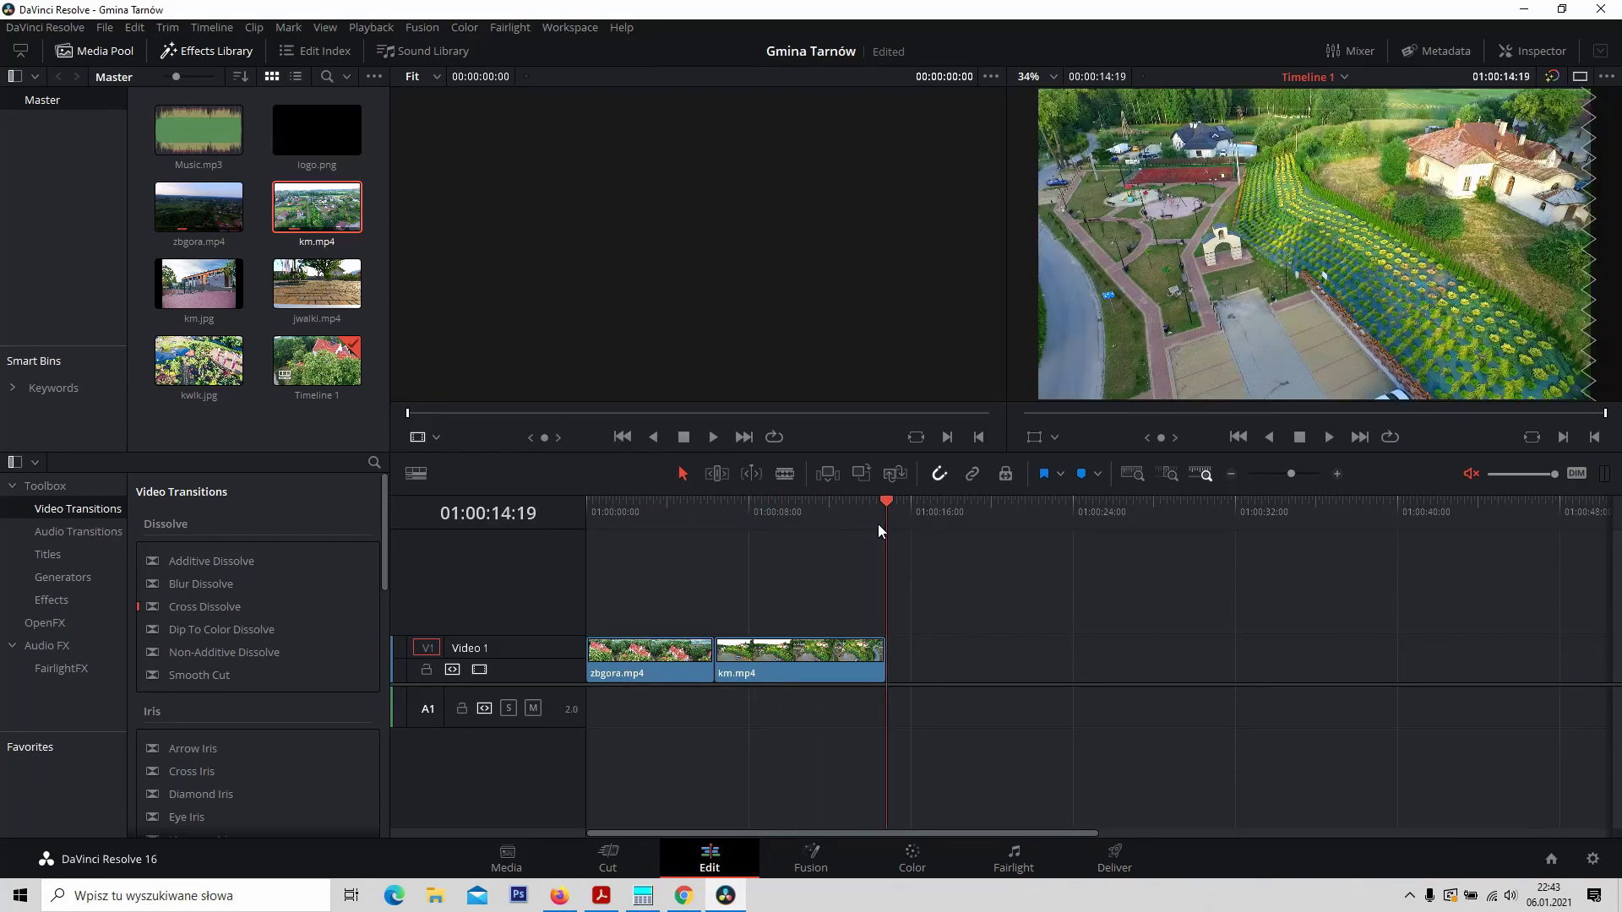
{"action": "left_click", "coordinate": [321, 291]}
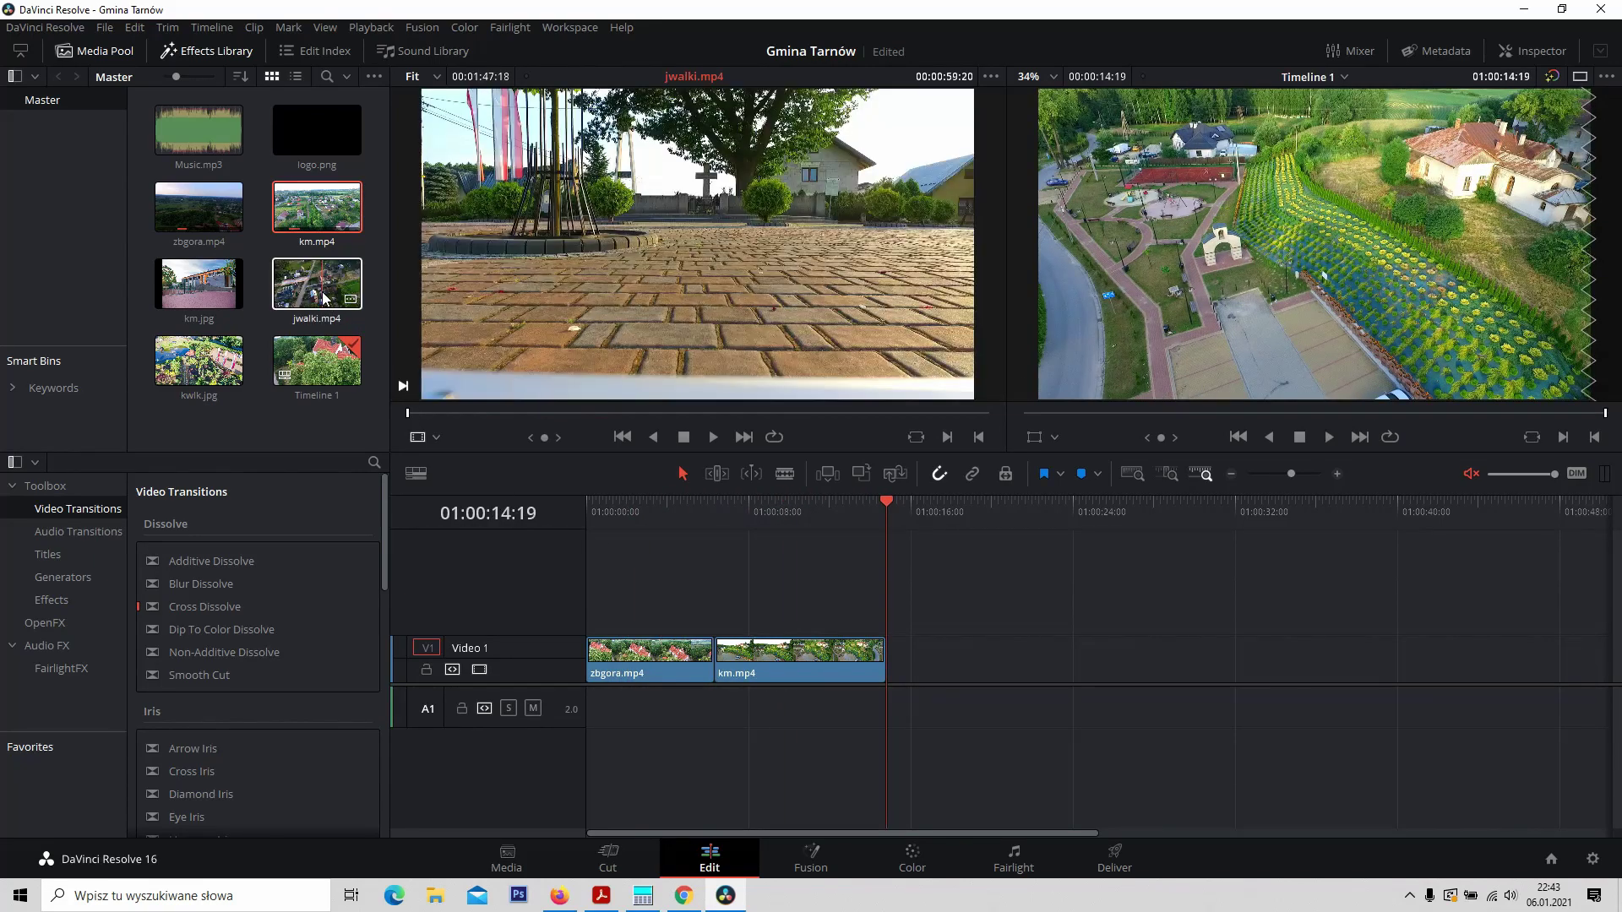
{"action": "left_click", "coordinate": [201, 287]}
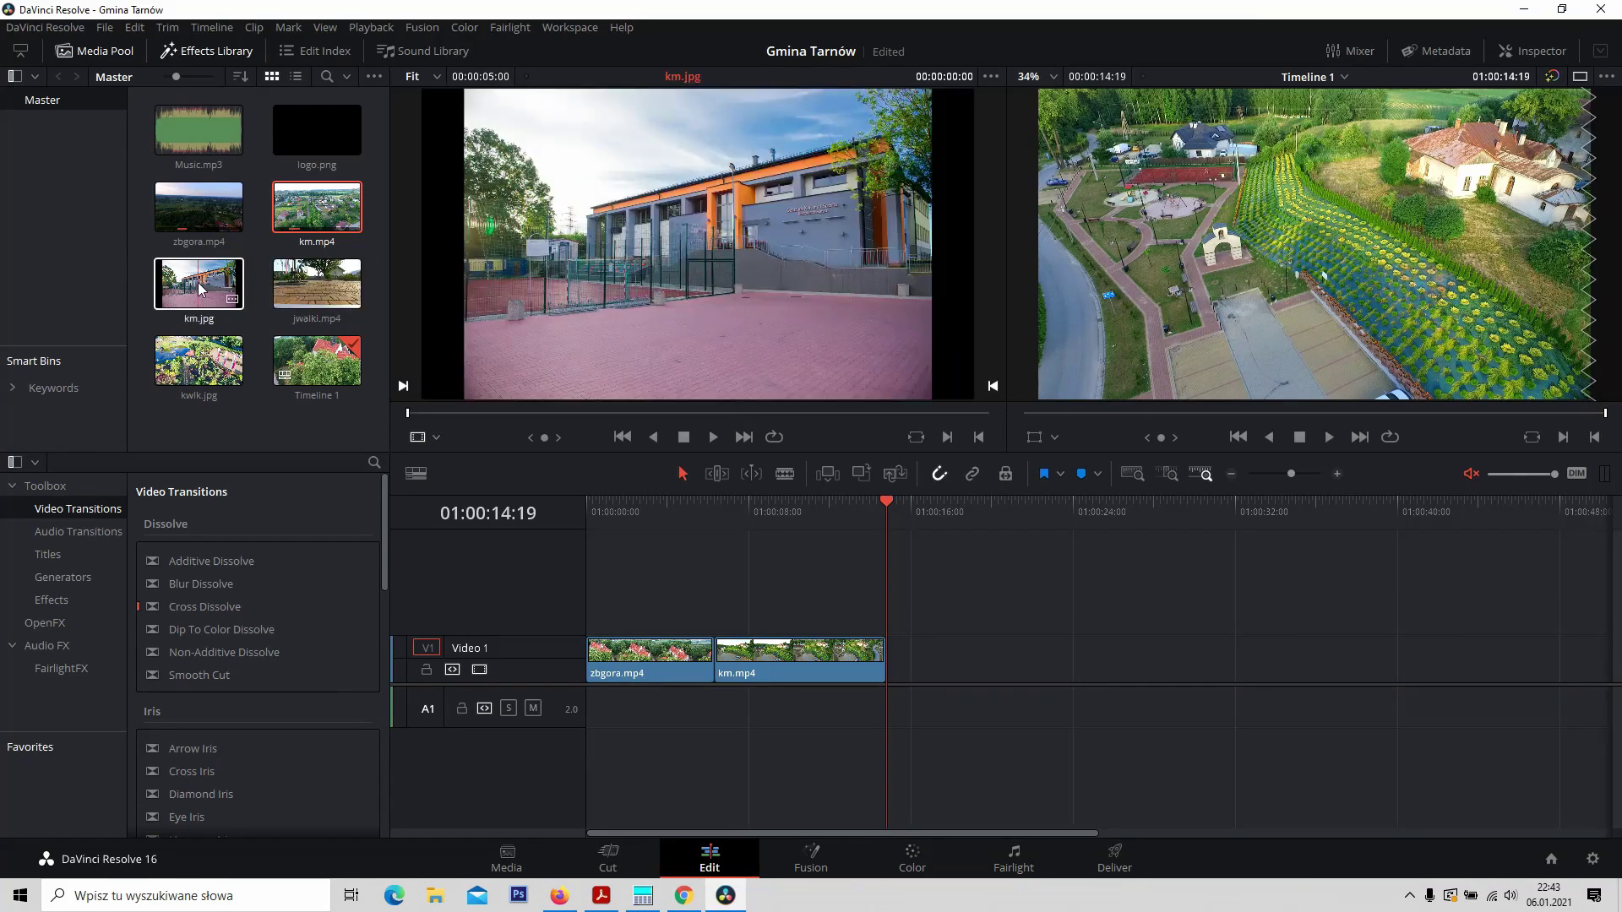
{"action": "left_click_drag", "start_coordinate": [200, 287], "coordinate": [887, 675]}
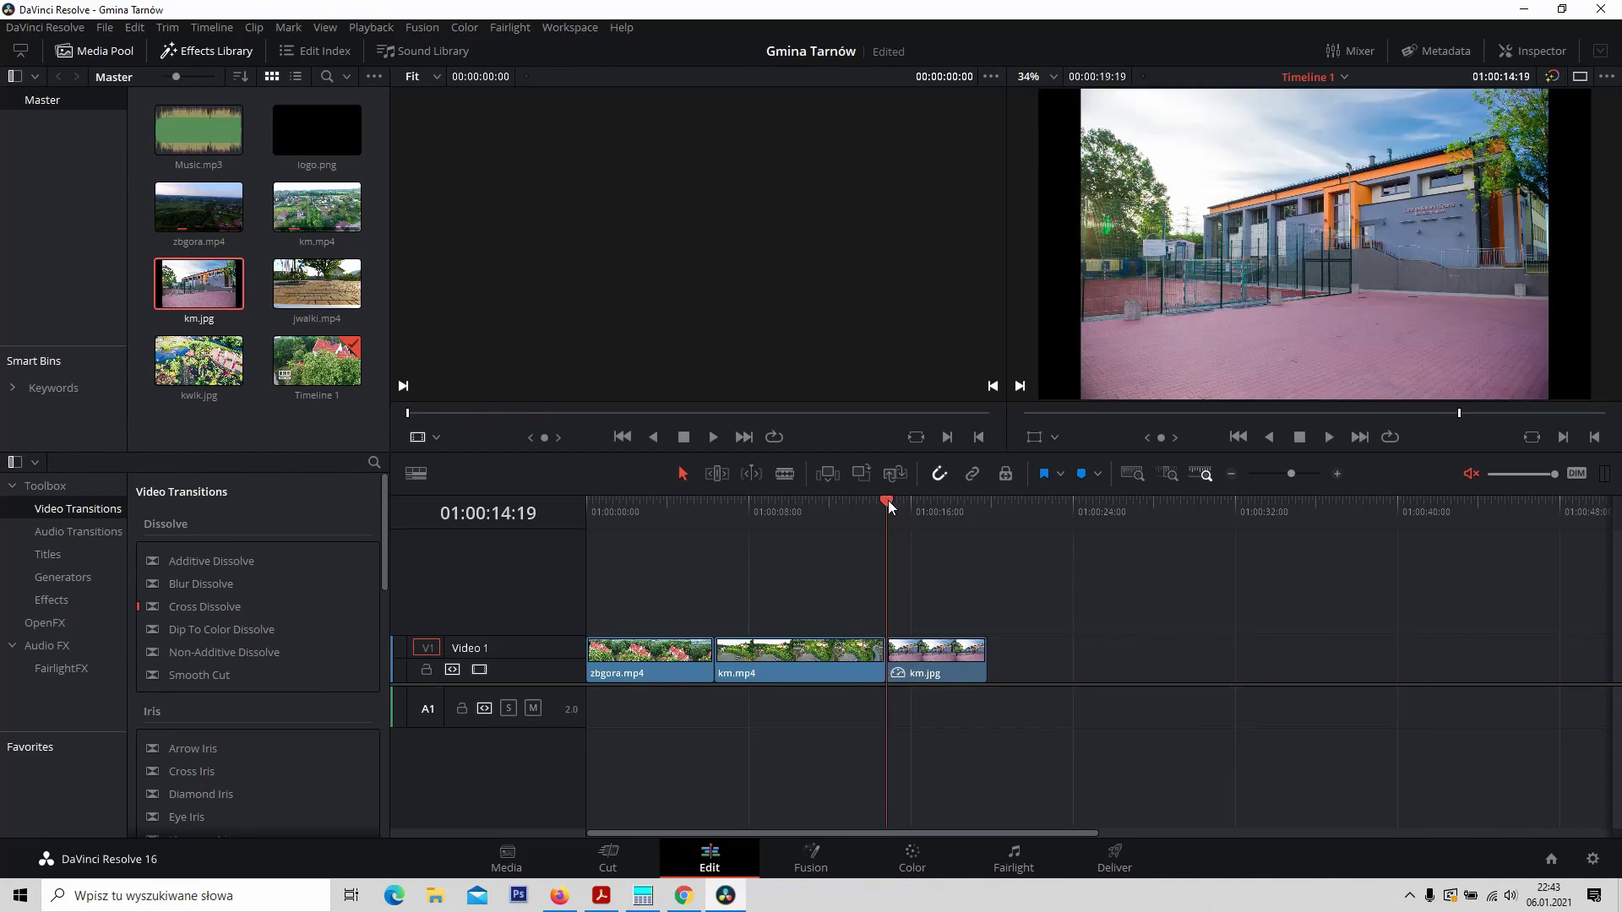
Enlarge the km.jpg picture with the viewer's Transform handles until it fills the frame width, covering the black side bars
{"action": "mouse_move", "coordinate": [890, 500]}
{"action": "left_mouse_down"}
{"action": "mouse_move", "coordinate": [975, 507]}
{"action": "mouse_move", "coordinate": [884, 509]}
{"action": "mouse_move", "coordinate": [905, 508]}
{"action": "left_mouse_up"}
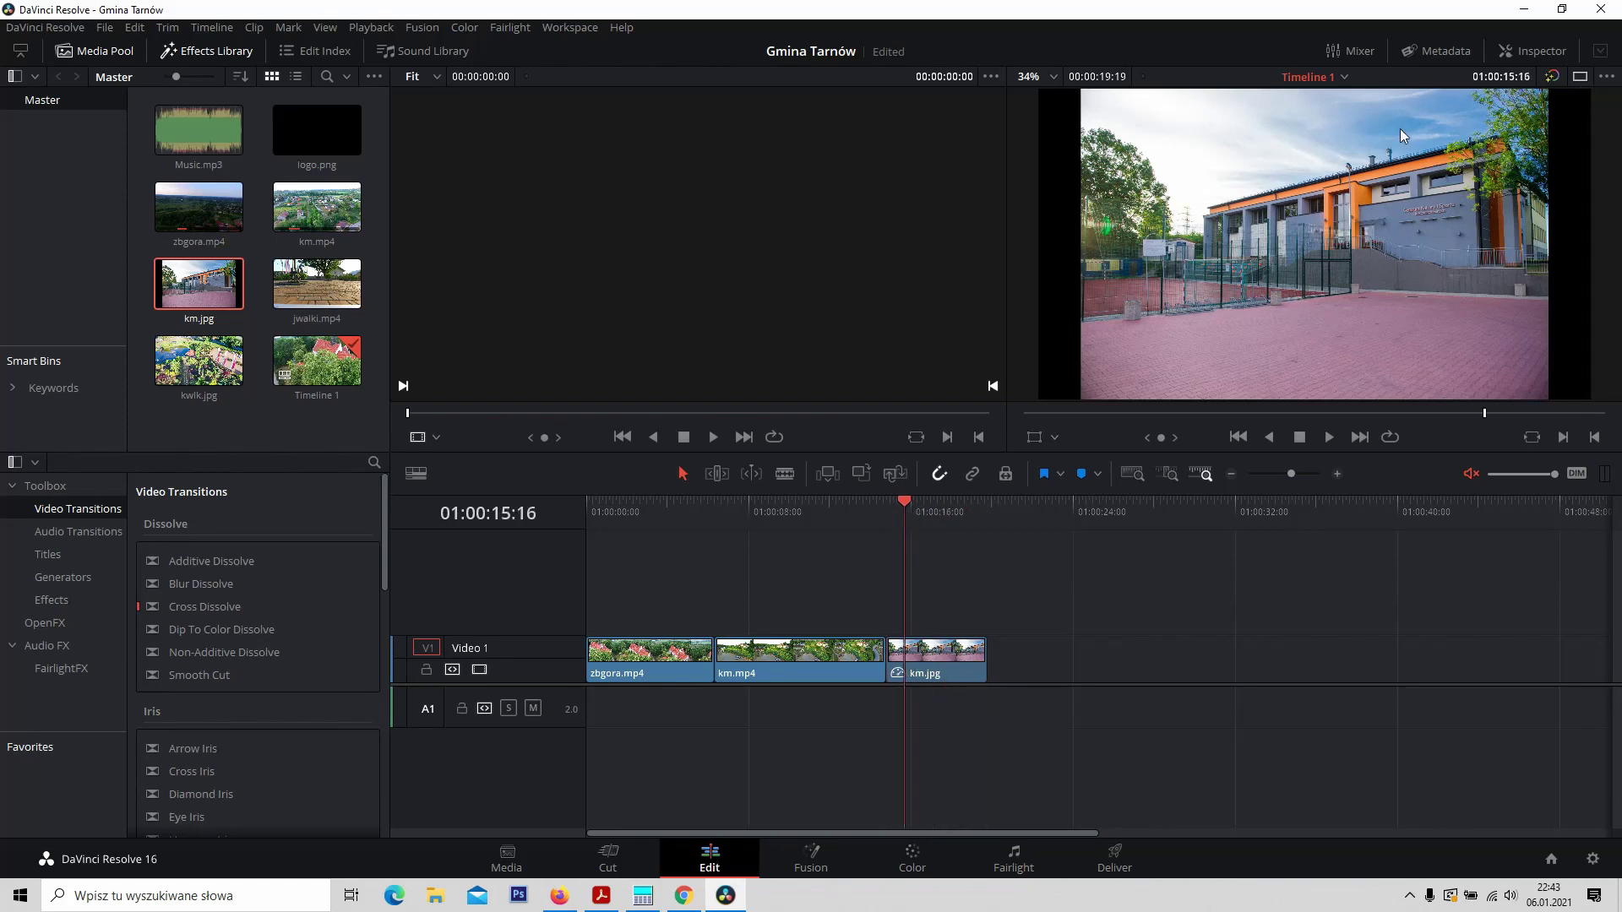
{"action": "left_click", "coordinate": [1442, 49]}
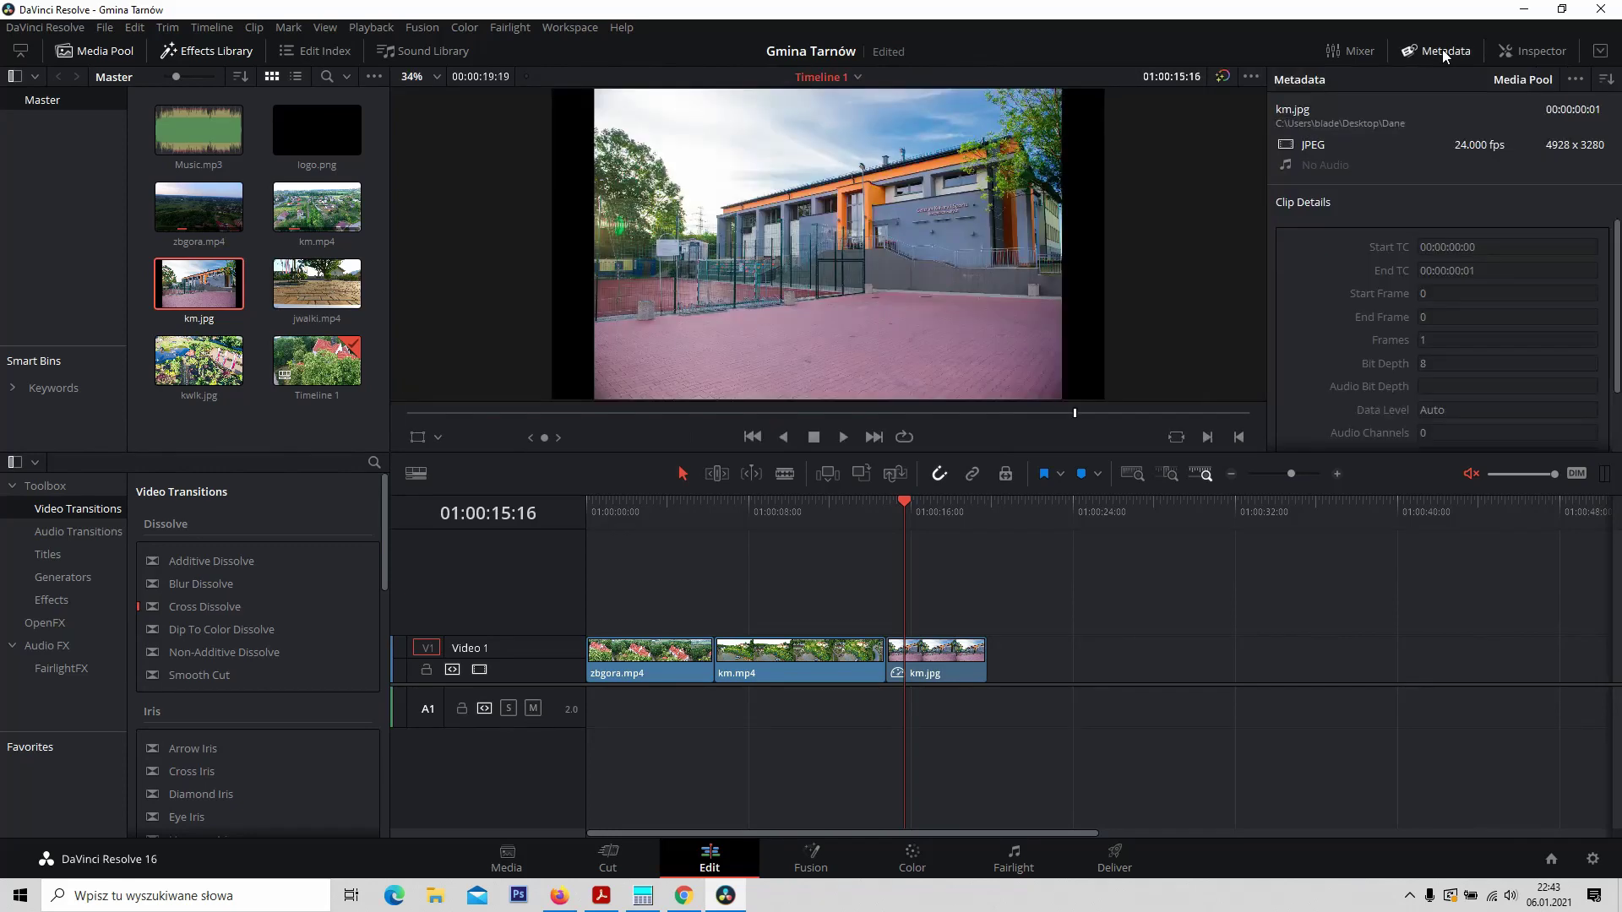
{"action": "left_click", "coordinate": [418, 436]}
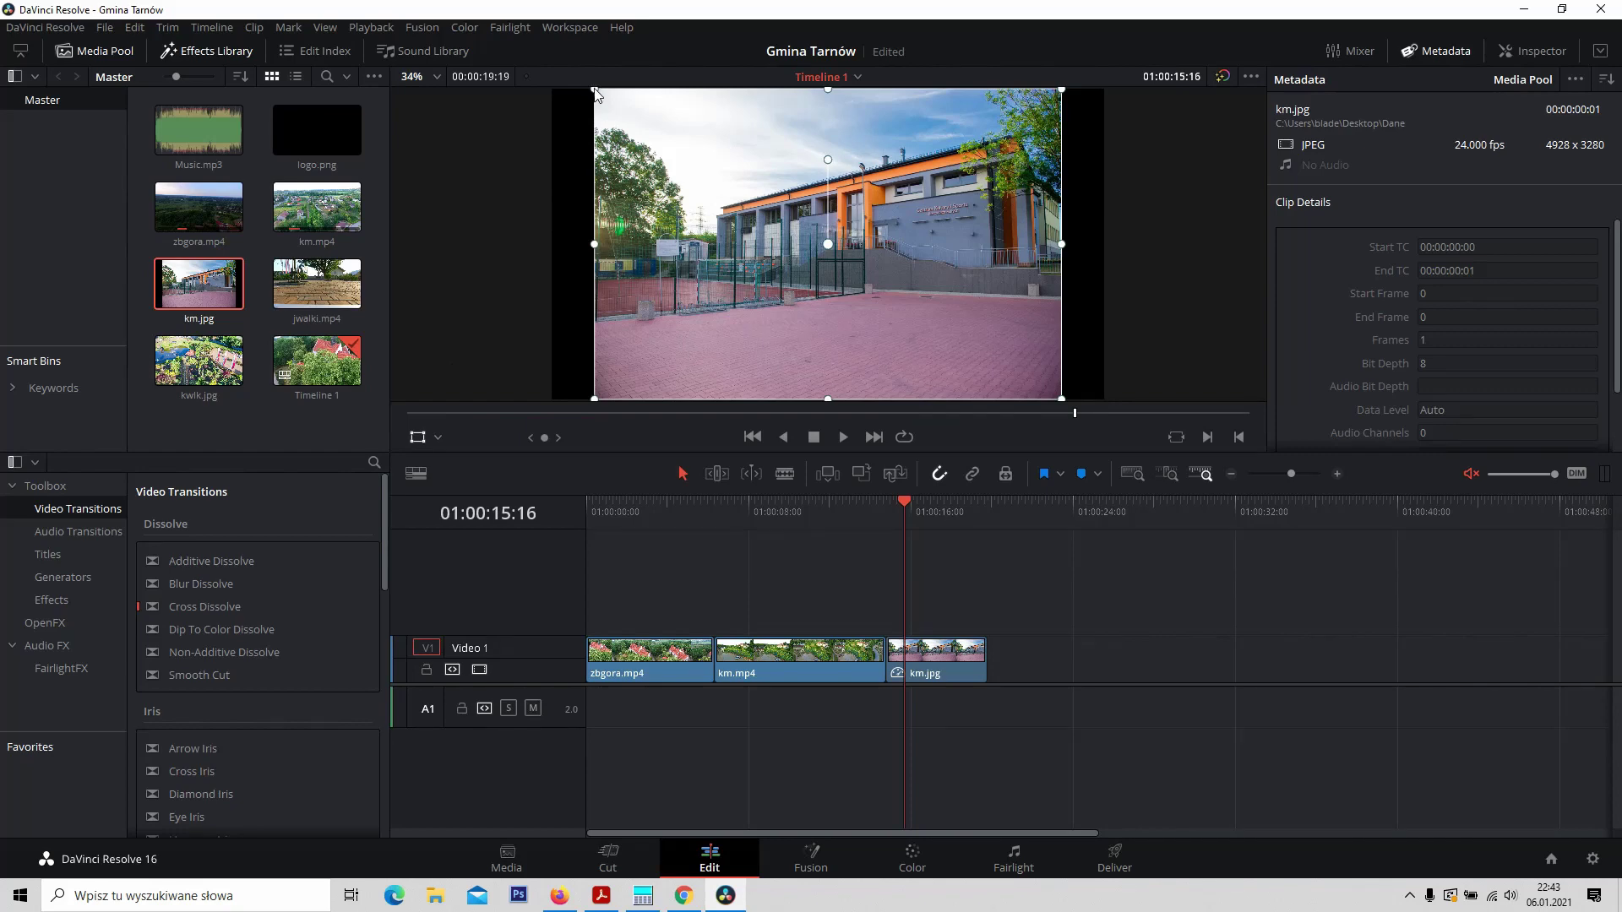
{"action": "left_click_drag", "start_coordinate": [595, 93], "coordinate": [547, 53]}
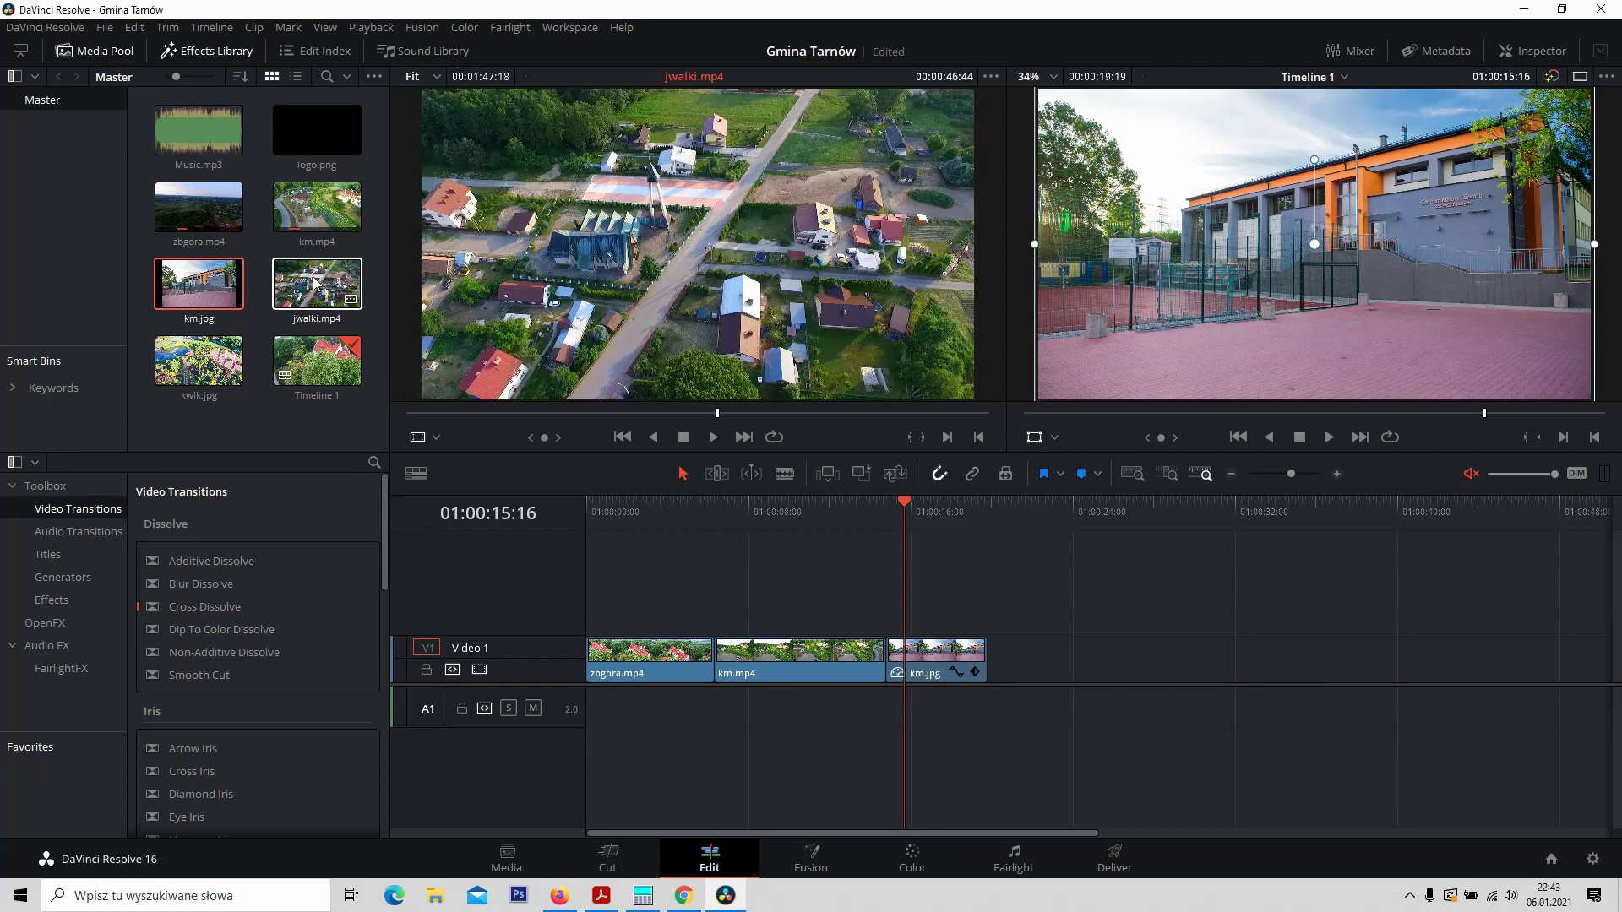
Add jwalki.mp4 directly after km.jpg on Video 1 and cut it at 01:00:22:21 and about 01:00:29
{"action": "left_click_drag", "start_coordinate": [313, 281], "coordinate": [996, 674]}
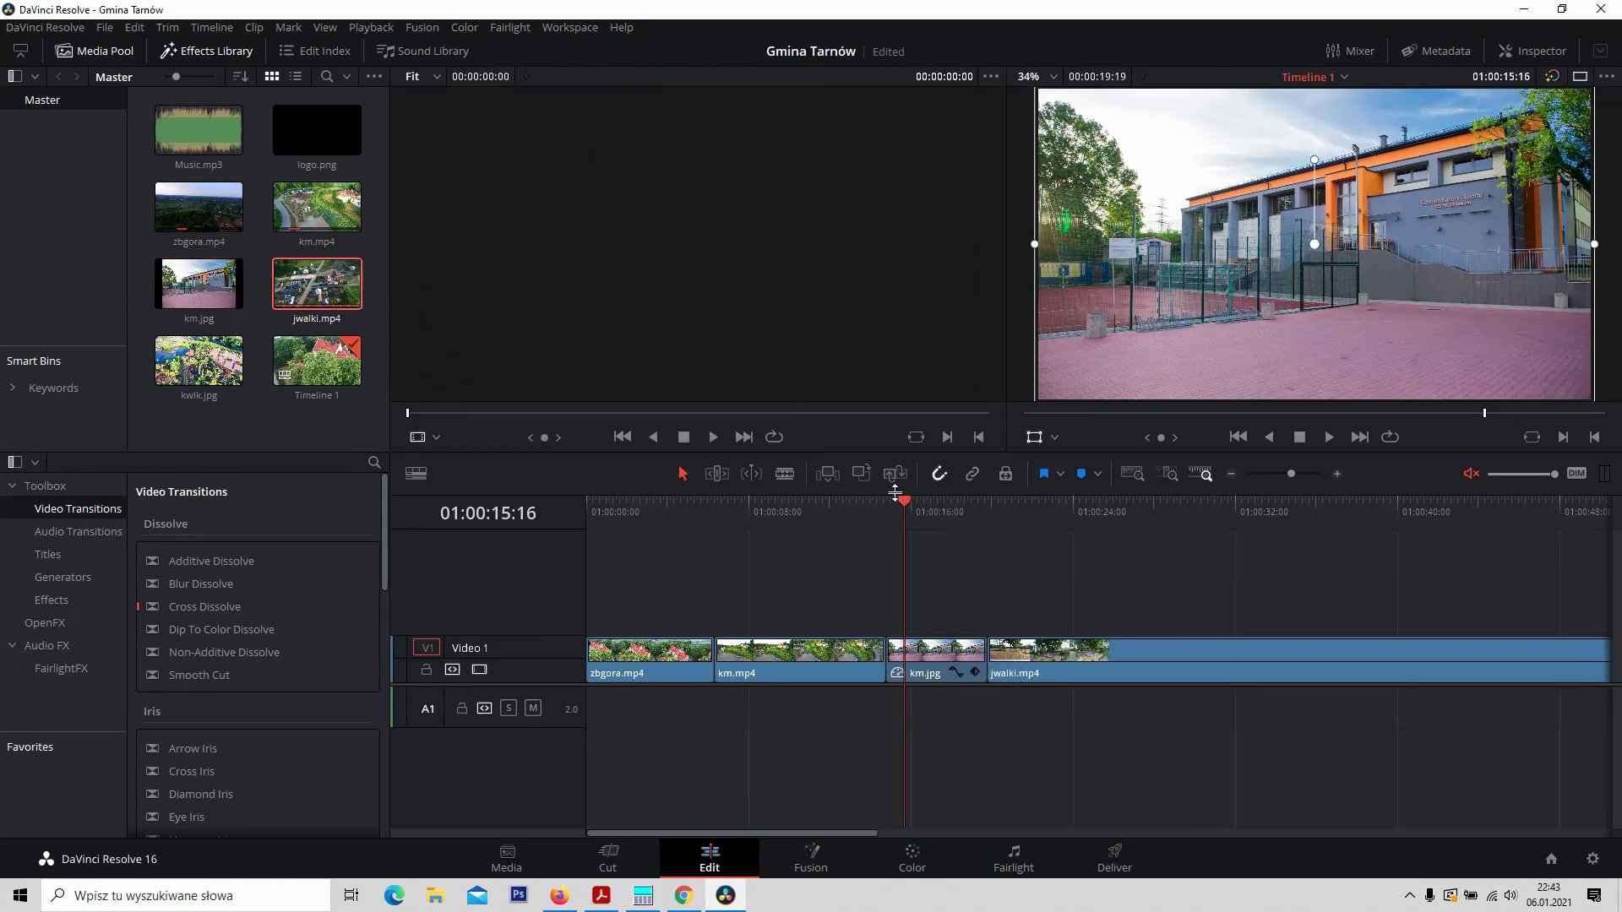
{"action": "left_click_drag", "start_coordinate": [904, 507], "coordinate": [1051, 505]}
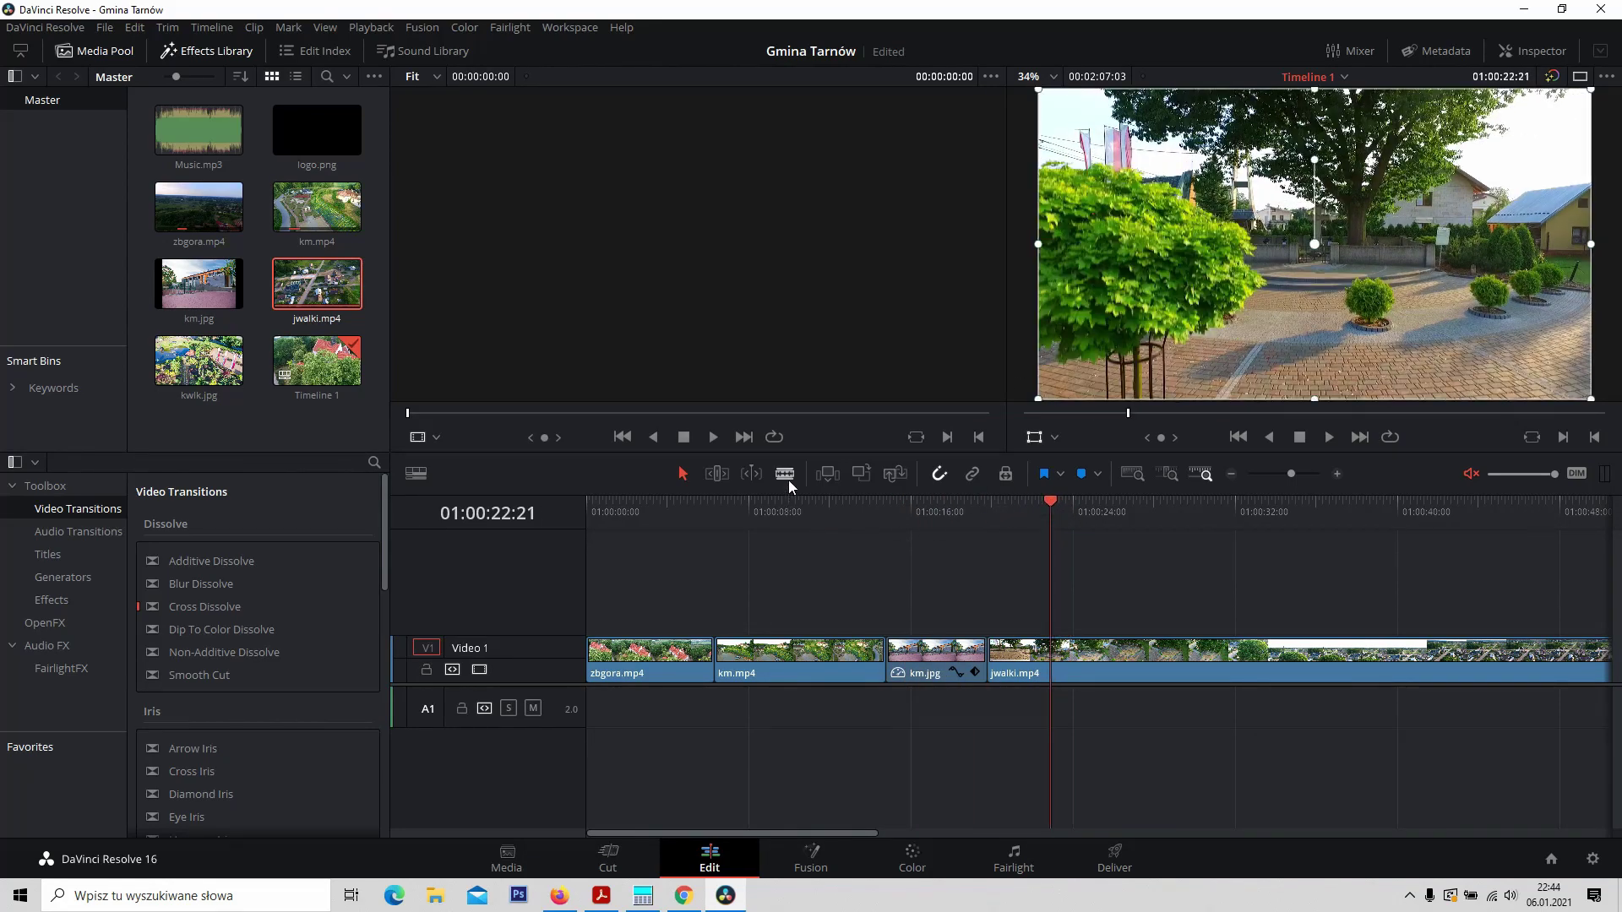
{"action": "left_click", "coordinate": [1053, 653]}
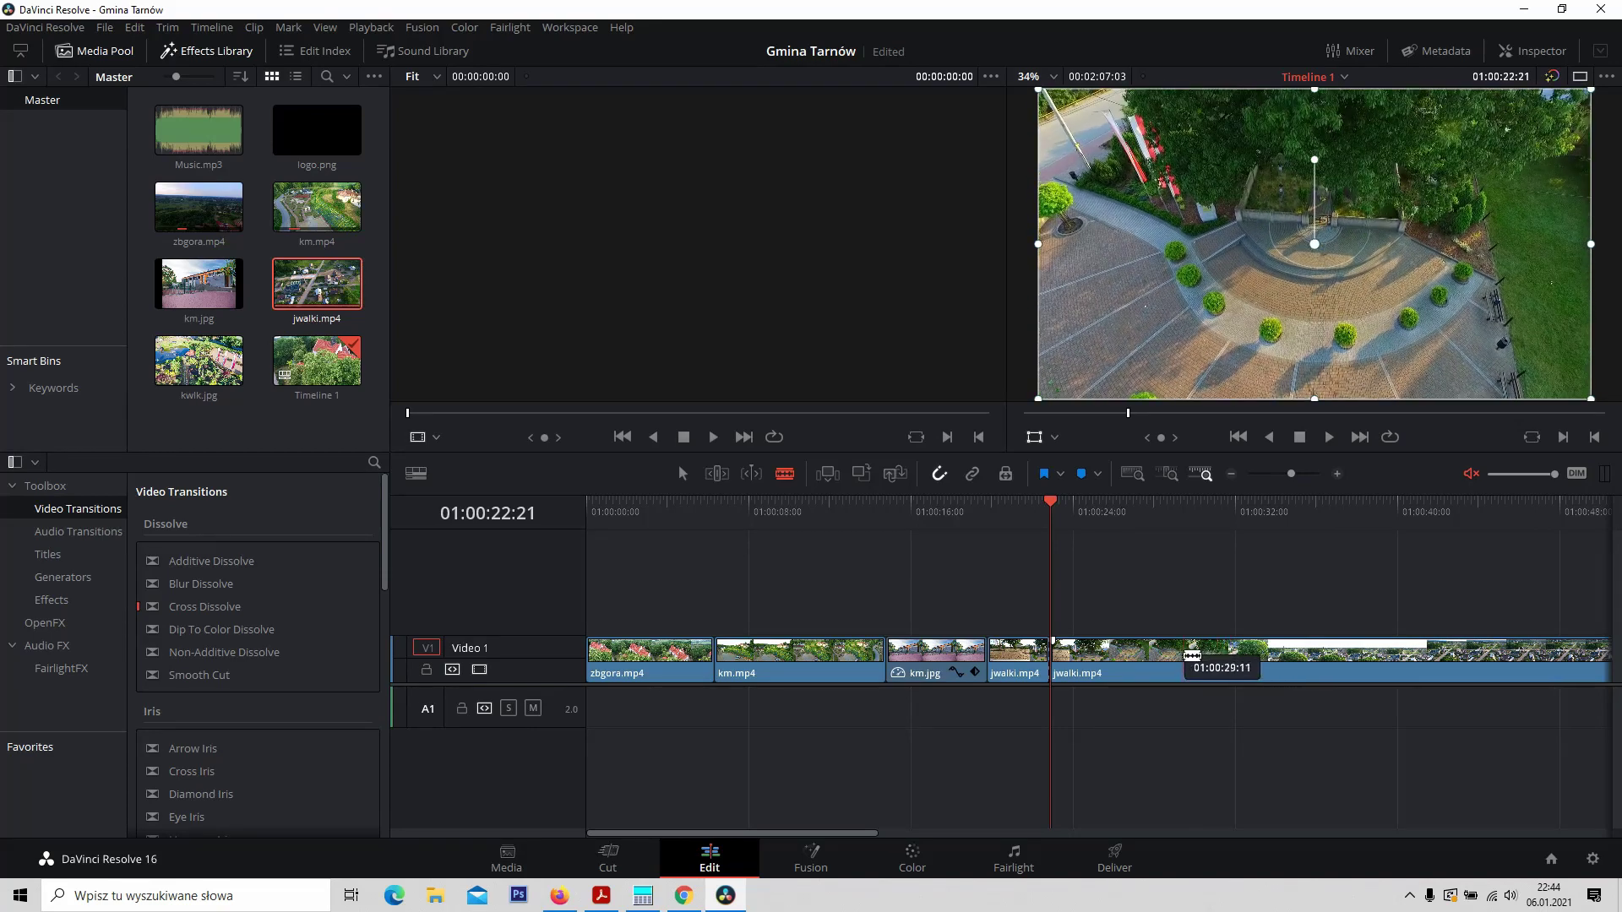
{"action": "left_click", "coordinate": [1174, 658]}
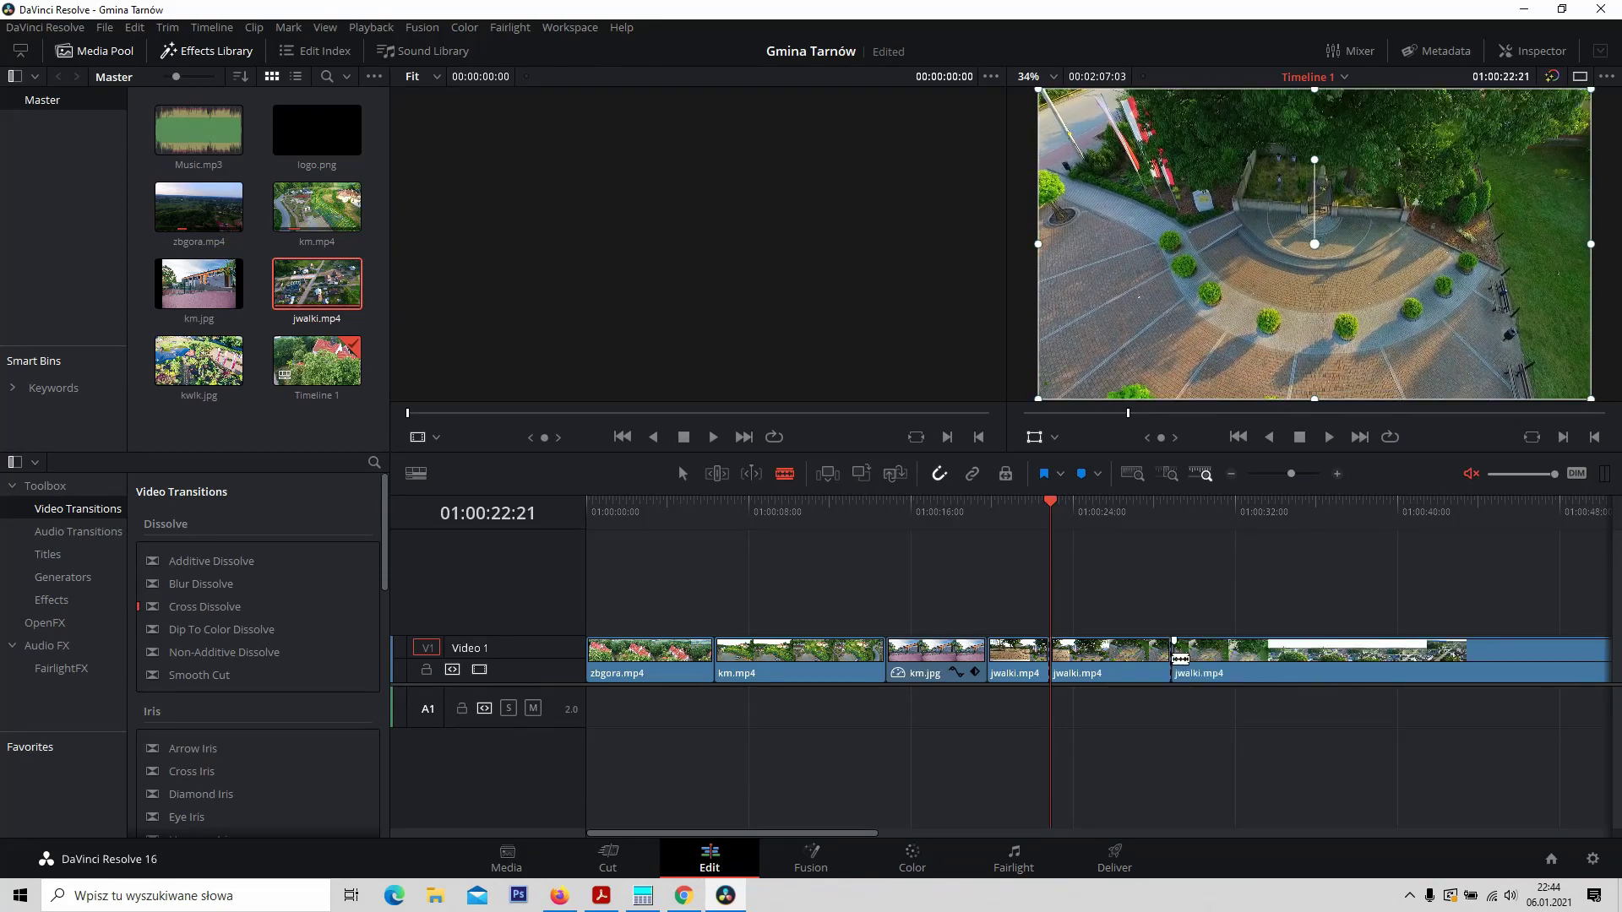
Delete the first and last jwalki.mp4 segments from the timeline, keeping only the middle part
{"action": "left_click", "coordinate": [682, 474]}
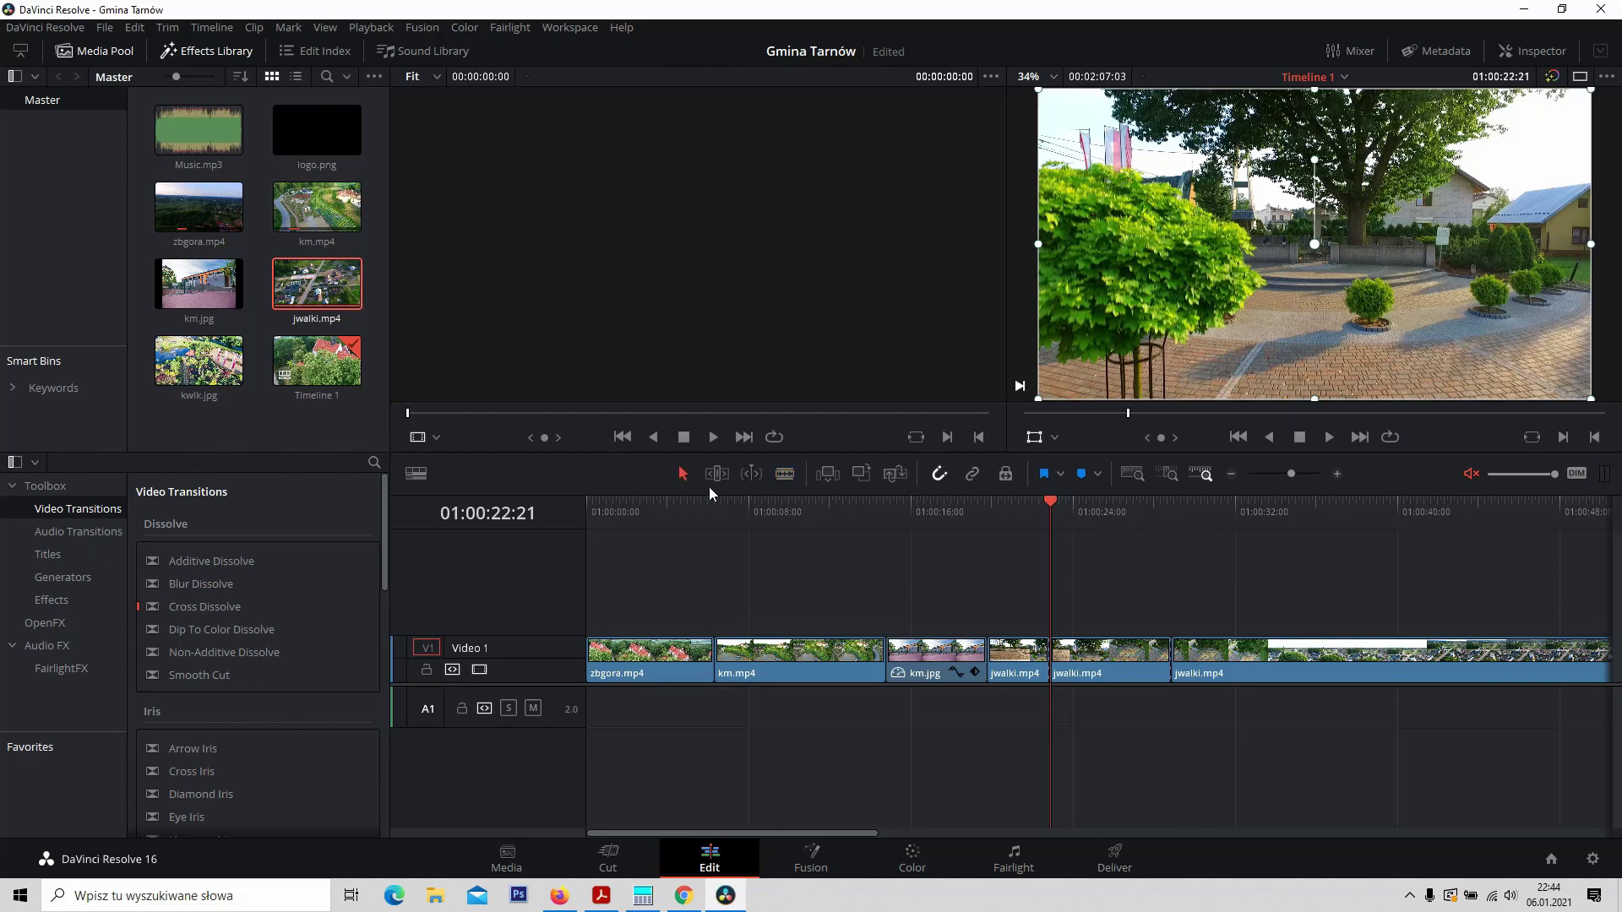
{"action": "left_click", "coordinate": [1003, 665]}
{"action": "key", "text": "Delete"}
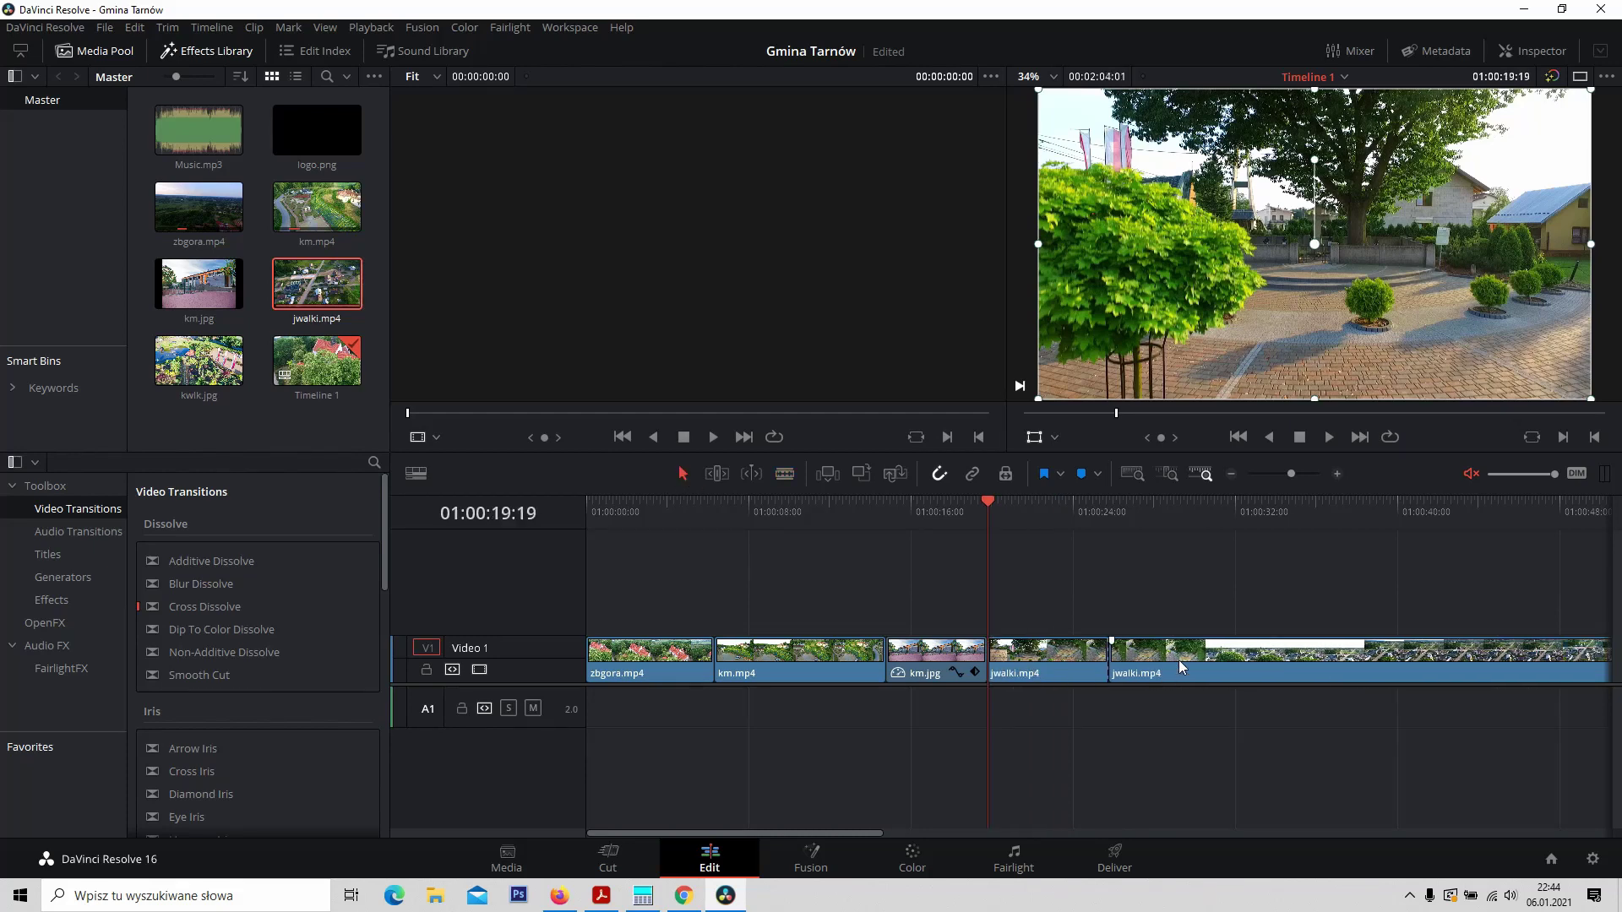
{"action": "left_click", "coordinate": [1178, 660]}
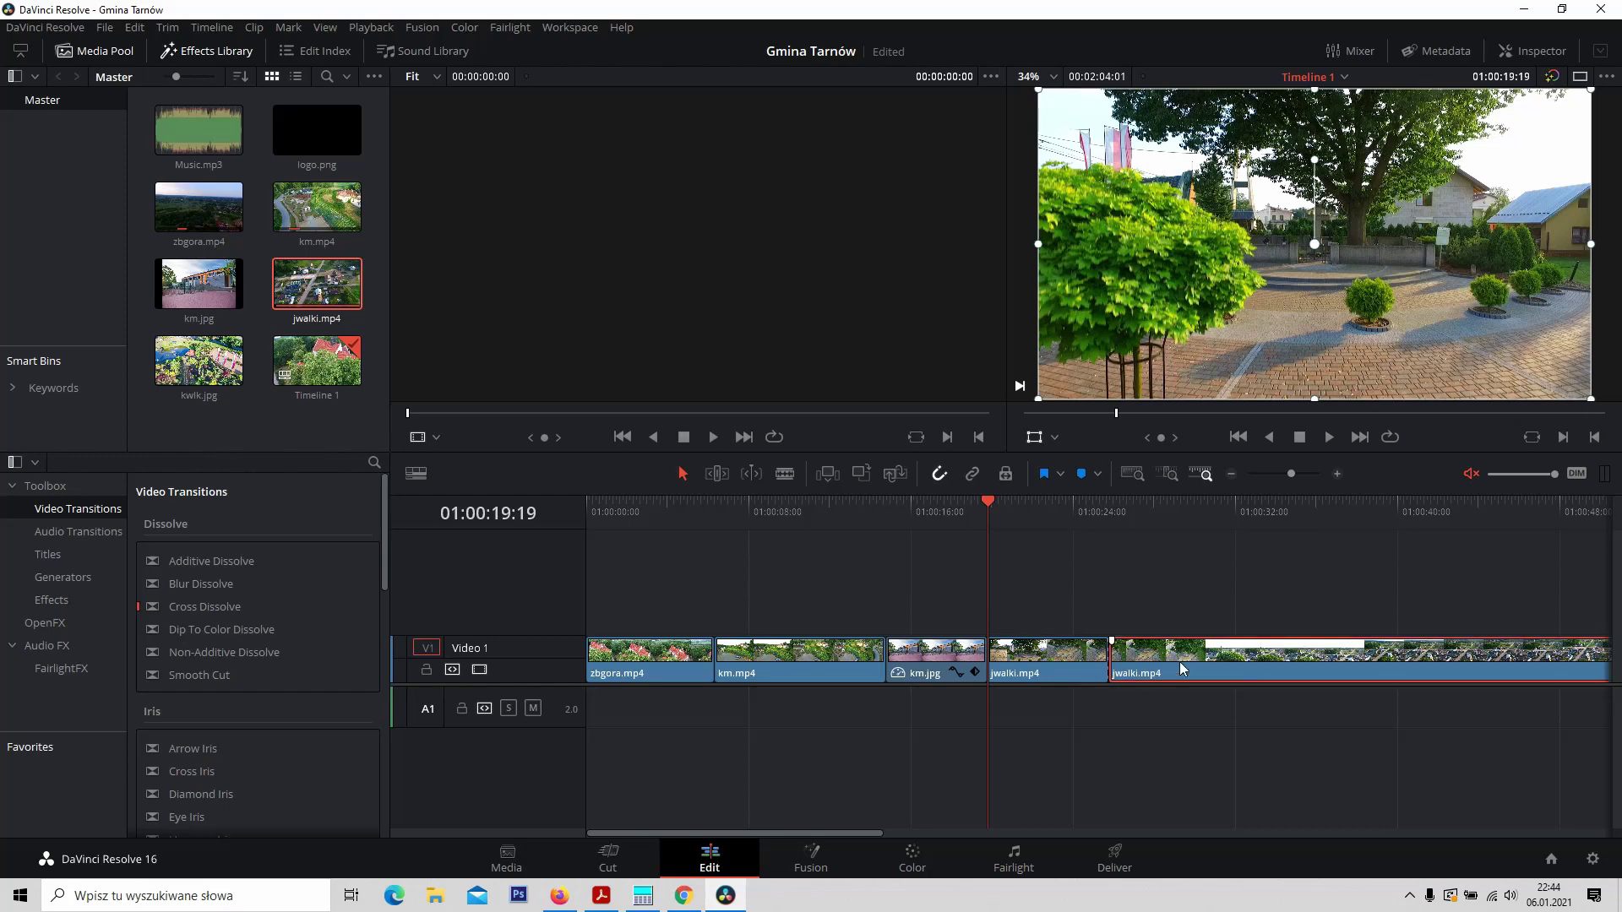
{"action": "key", "text": "Delete"}
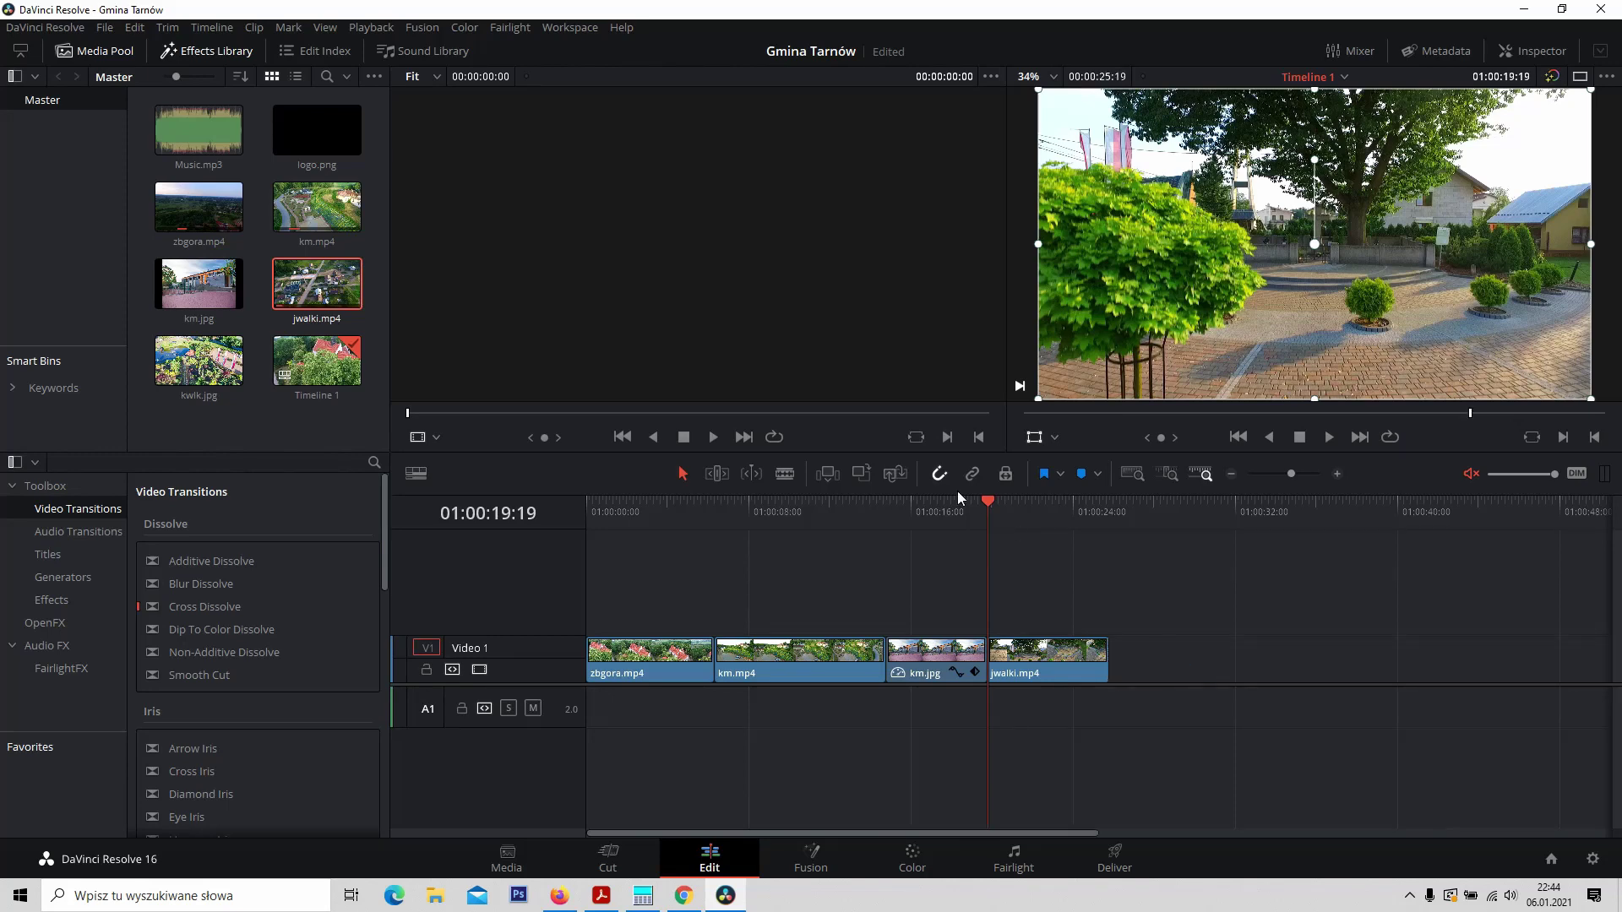
Shorten the km.jpg clip by rolling its edit point with jwalki.mp4 back to just after 01:00:16:00
{"action": "left_click_drag", "start_coordinate": [986, 500], "coordinate": [892, 502]}
{"action": "left_click_drag", "start_coordinate": [719, 507], "coordinate": [903, 519]}
{"action": "left_click", "coordinate": [941, 655]}
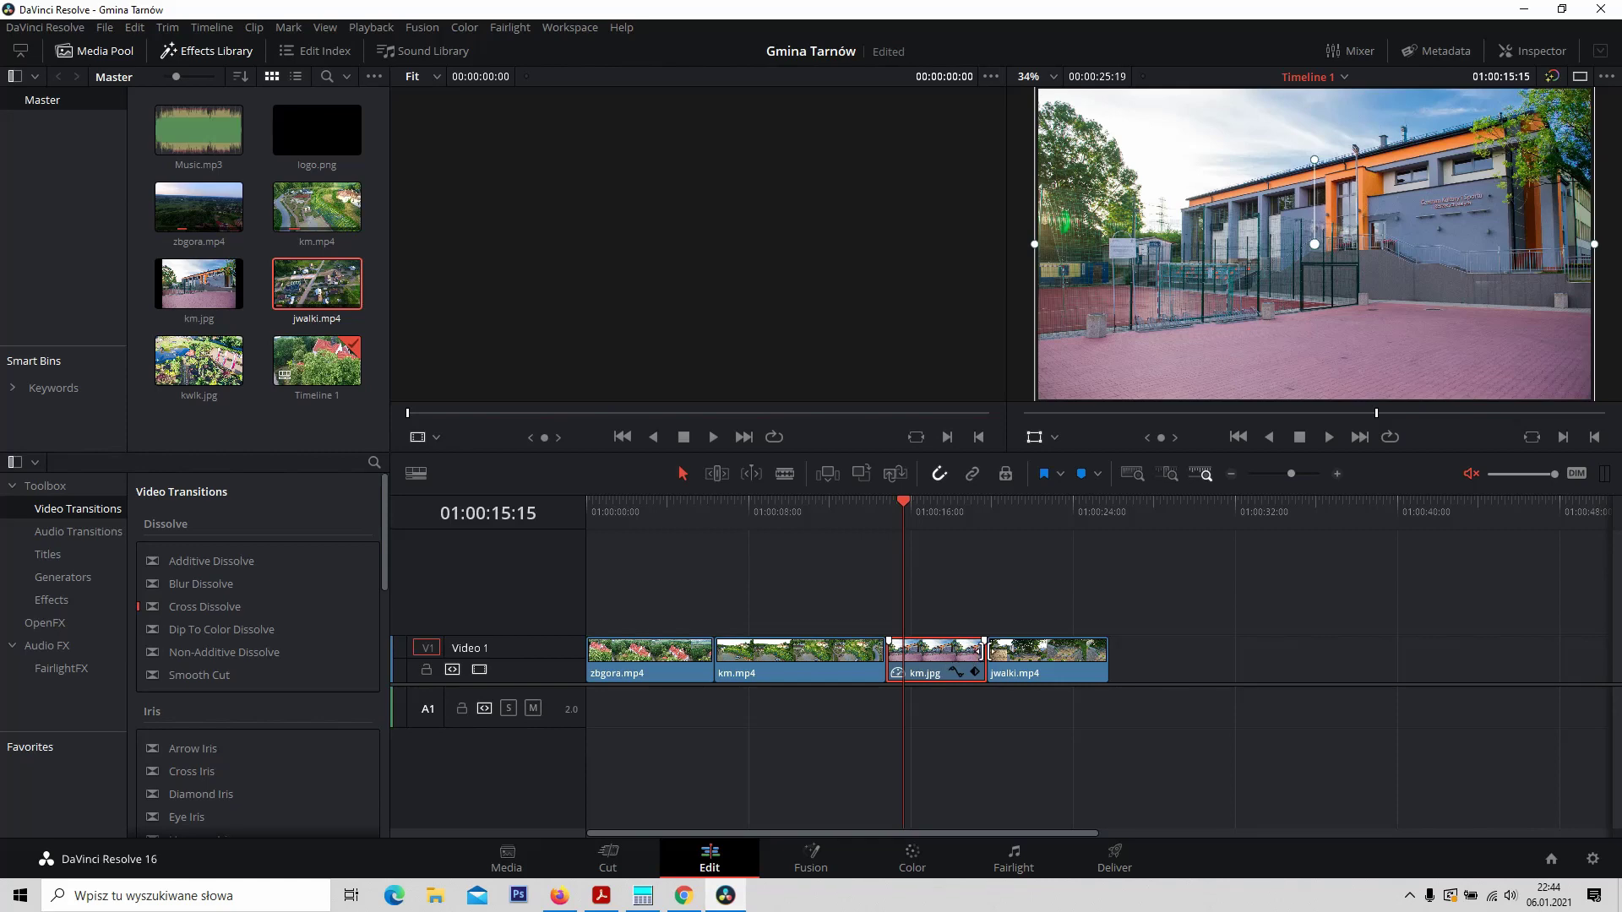
{"action": "left_click_drag", "start_coordinate": [983, 651], "coordinate": [924, 652]}
Cut jwalki.mp4 at 01:00:18:21 and delete the short segment between km.jpg and the cut
{"action": "left_click_drag", "start_coordinate": [904, 503], "coordinate": [970, 508]}
{"action": "left_click", "coordinate": [784, 473]}
{"action": "left_click", "coordinate": [966, 668]}
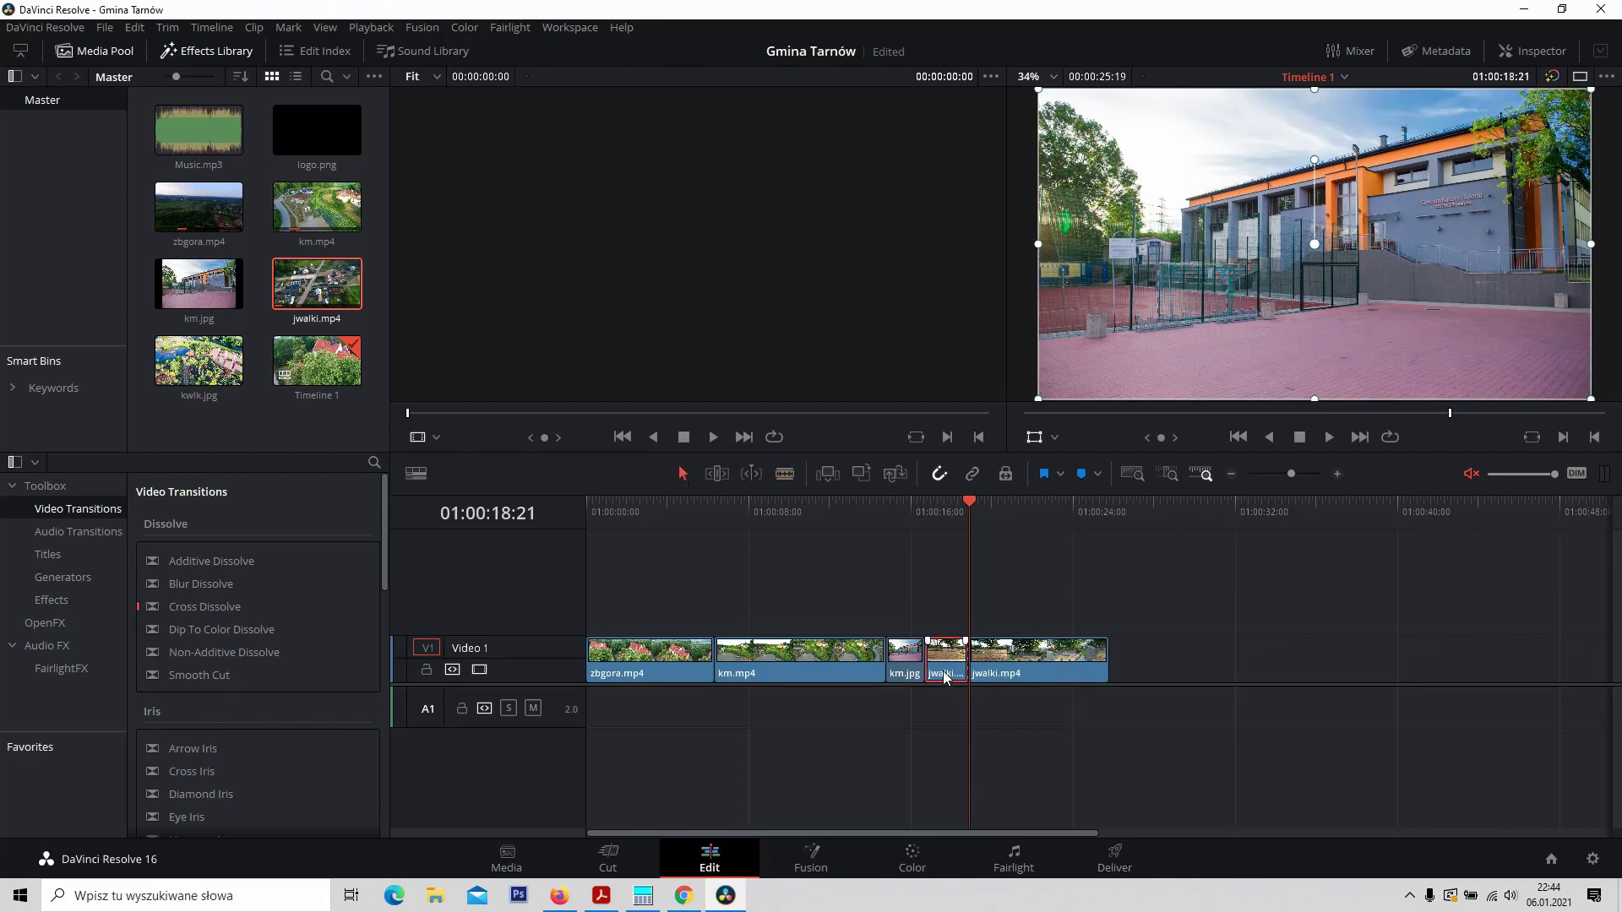
{"action": "key", "text": "Delete"}
Return the playhead to the timeline start and place Music.mp3 on track A1 from 01:00:00:00
{"action": "left_click_drag", "start_coordinate": [926, 504], "coordinate": [589, 546]}
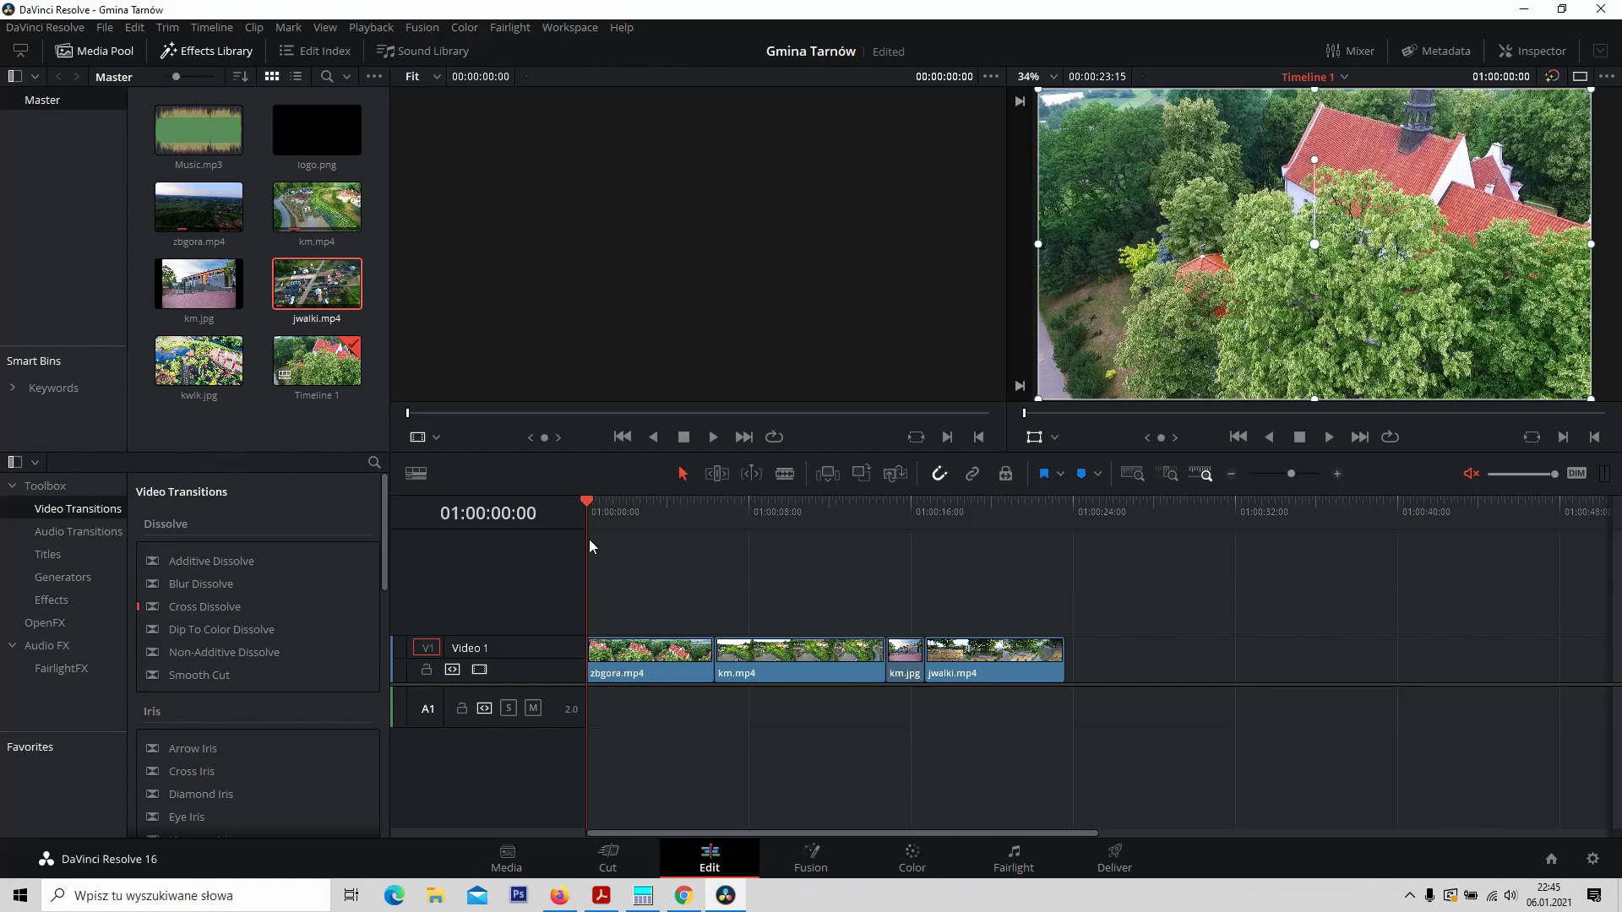
{"action": "double_click", "coordinate": [188, 146]}
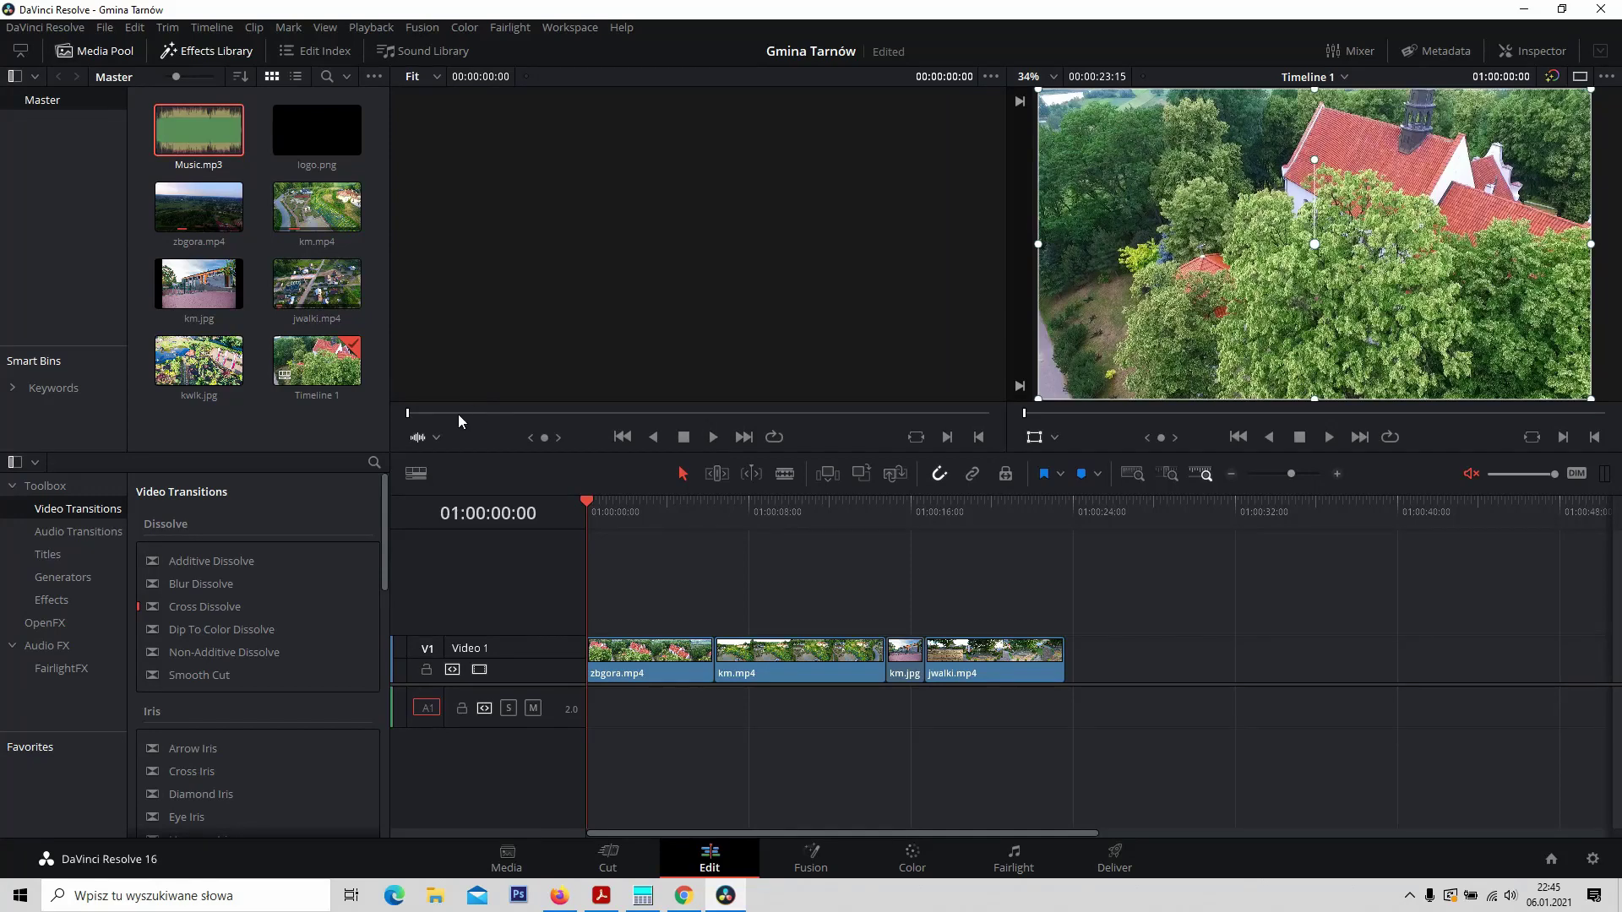
{"action": "left_click_drag", "start_coordinate": [221, 145], "coordinate": [581, 710]}
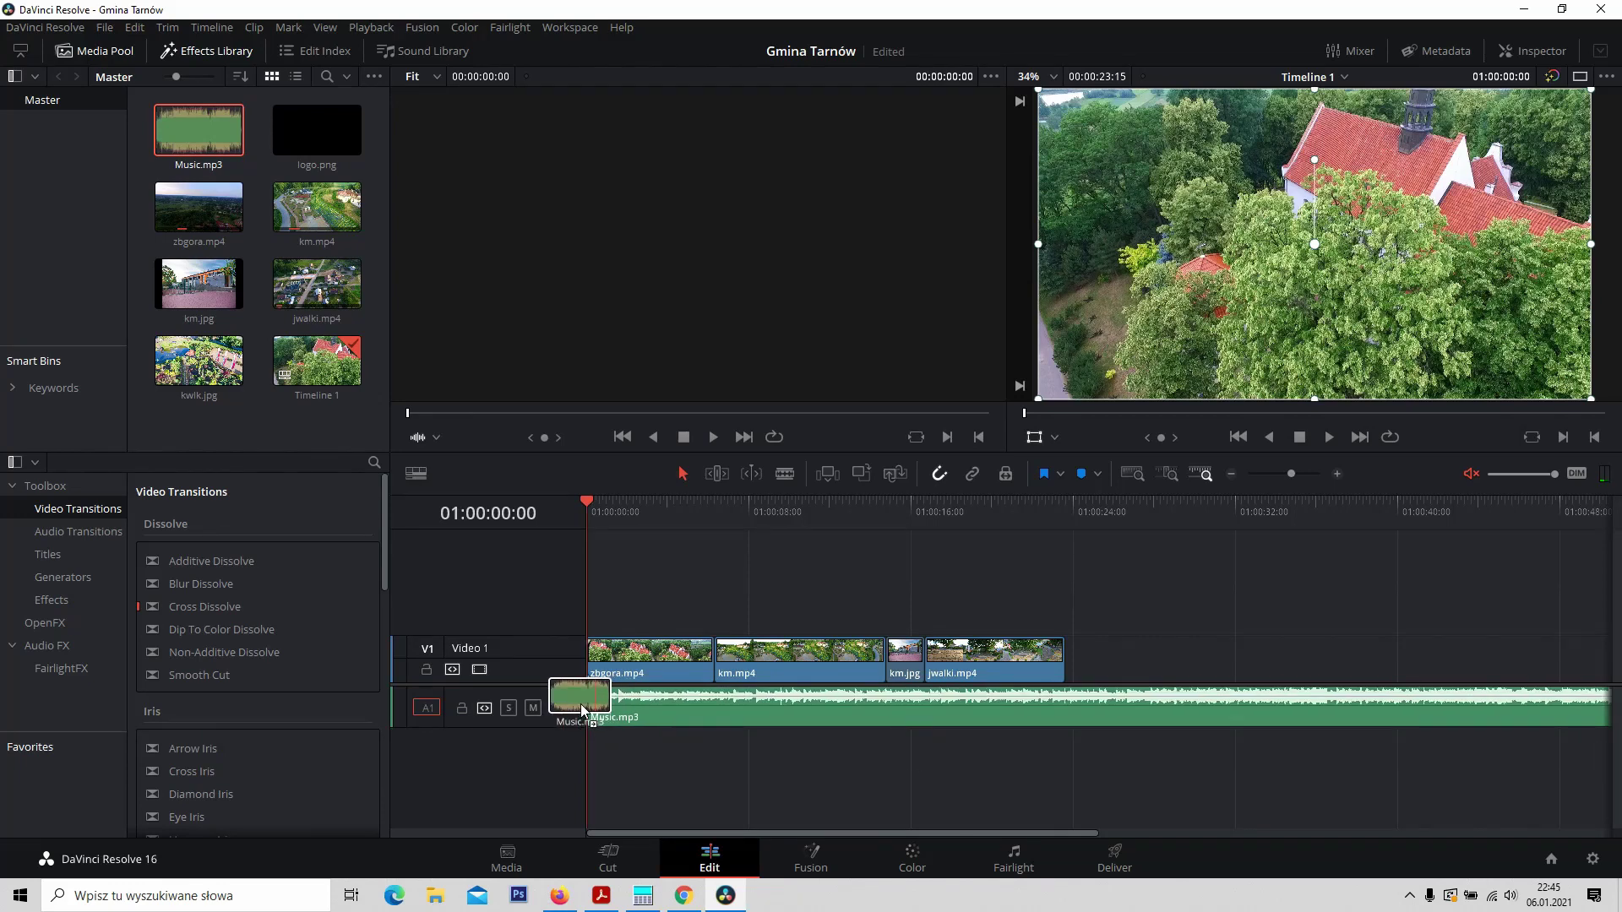
{"action": "left_click_drag", "start_coordinate": [581, 707], "coordinate": [582, 706]}
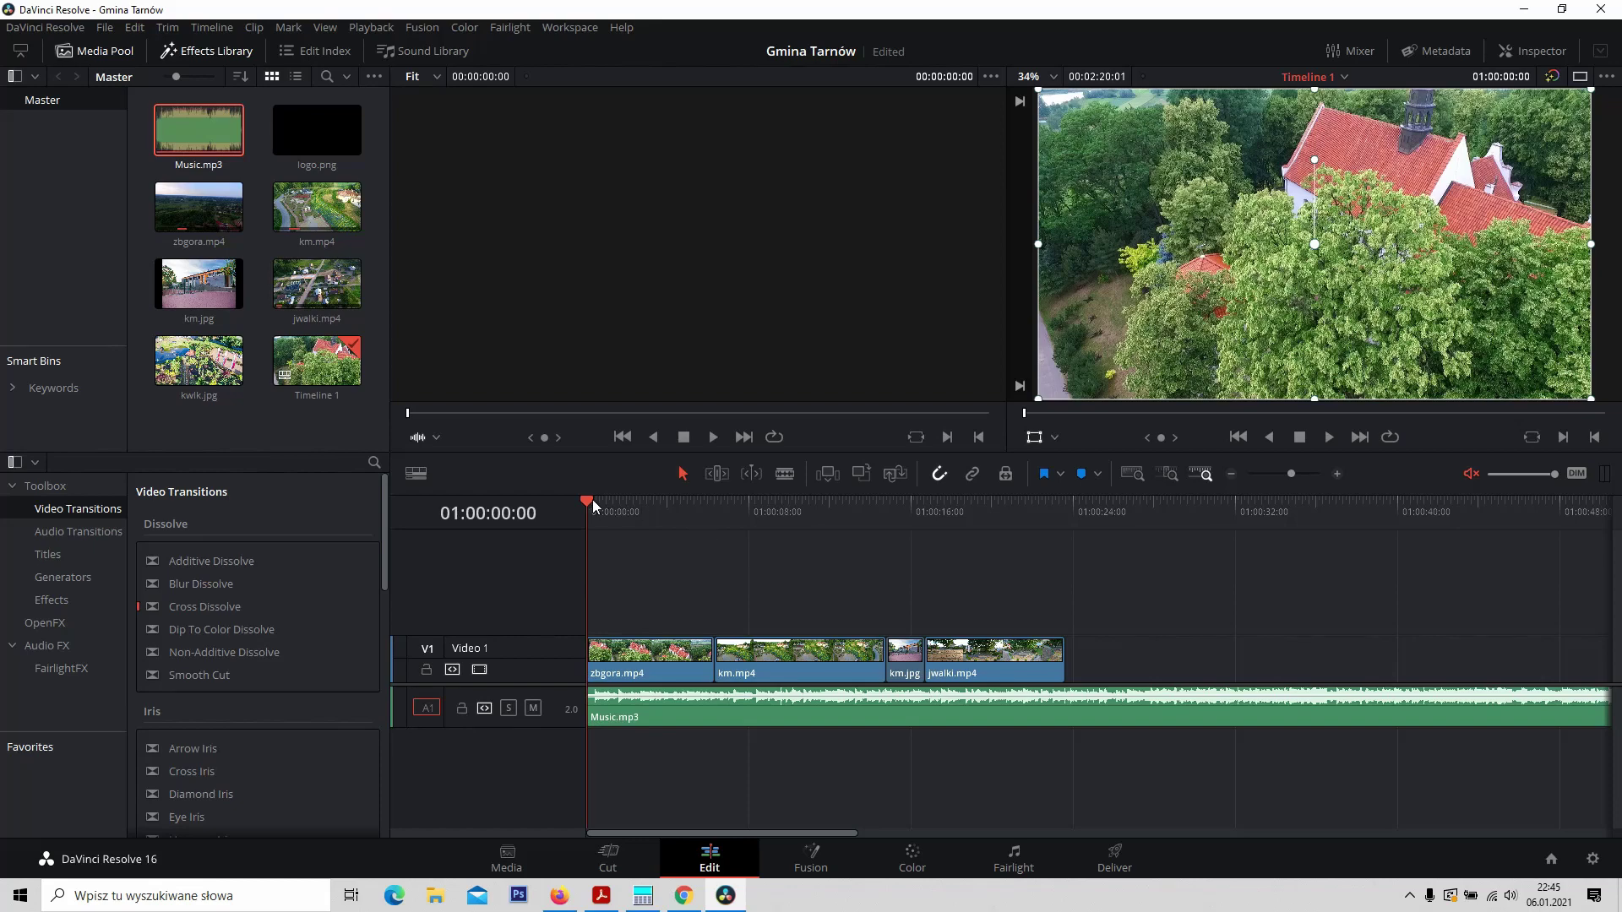
Cut Music.mp3 at 01:00:23:15, where jwalki.mp4 ends, and delete the remaining part of the music
{"action": "left_click_drag", "start_coordinate": [589, 499], "coordinate": [1062, 534]}
{"action": "left_click", "coordinate": [783, 473]}
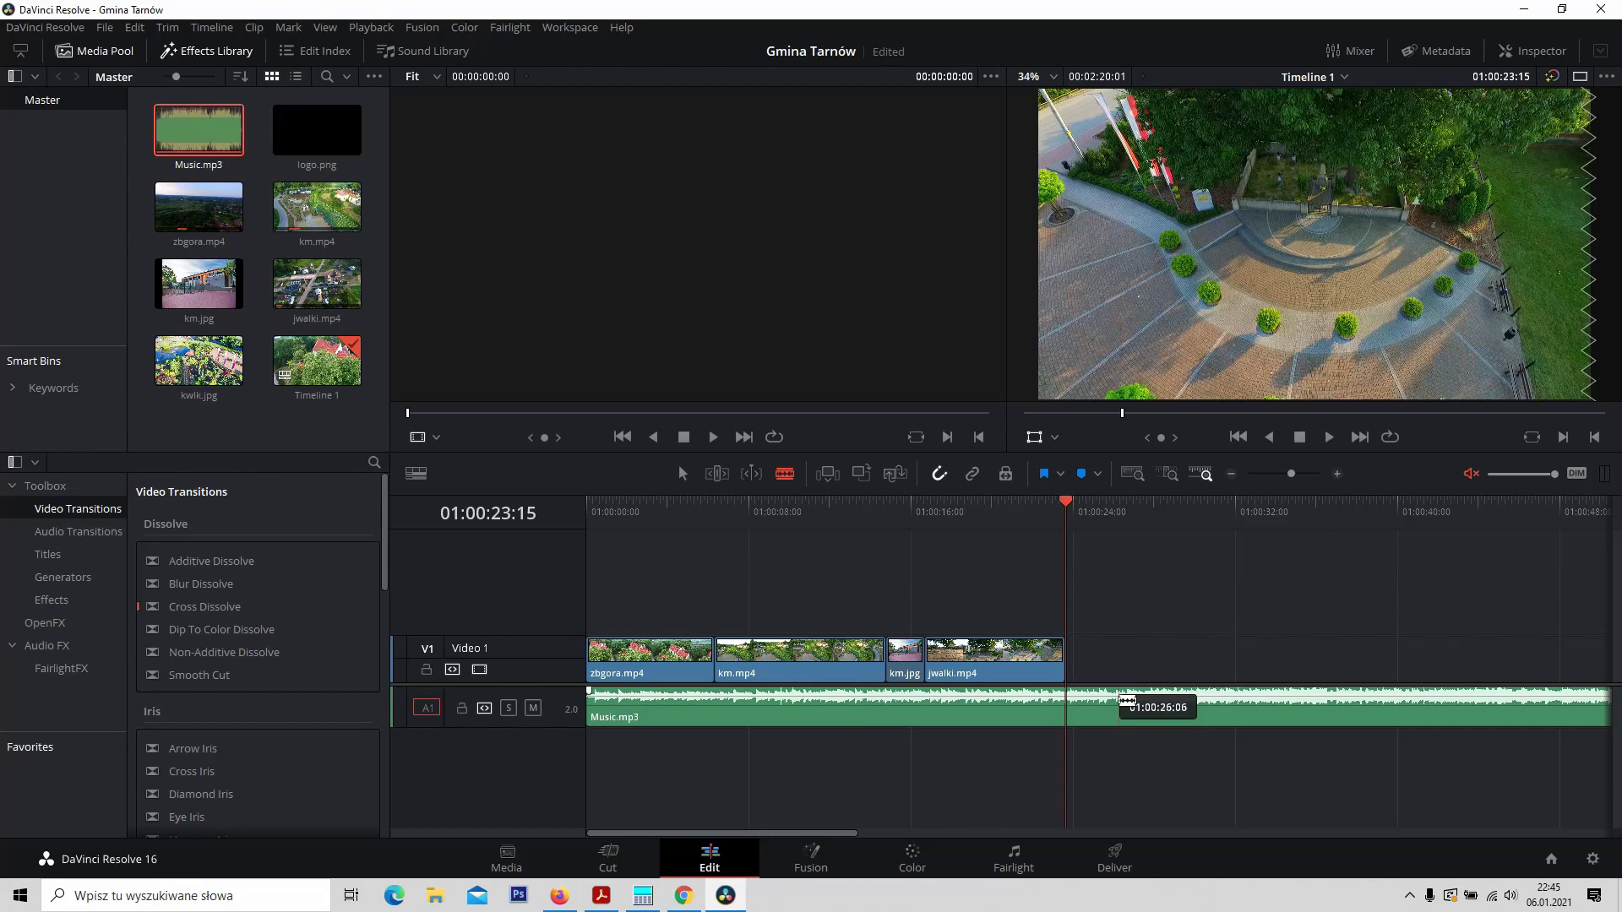
{"action": "left_click", "coordinate": [1066, 701]}
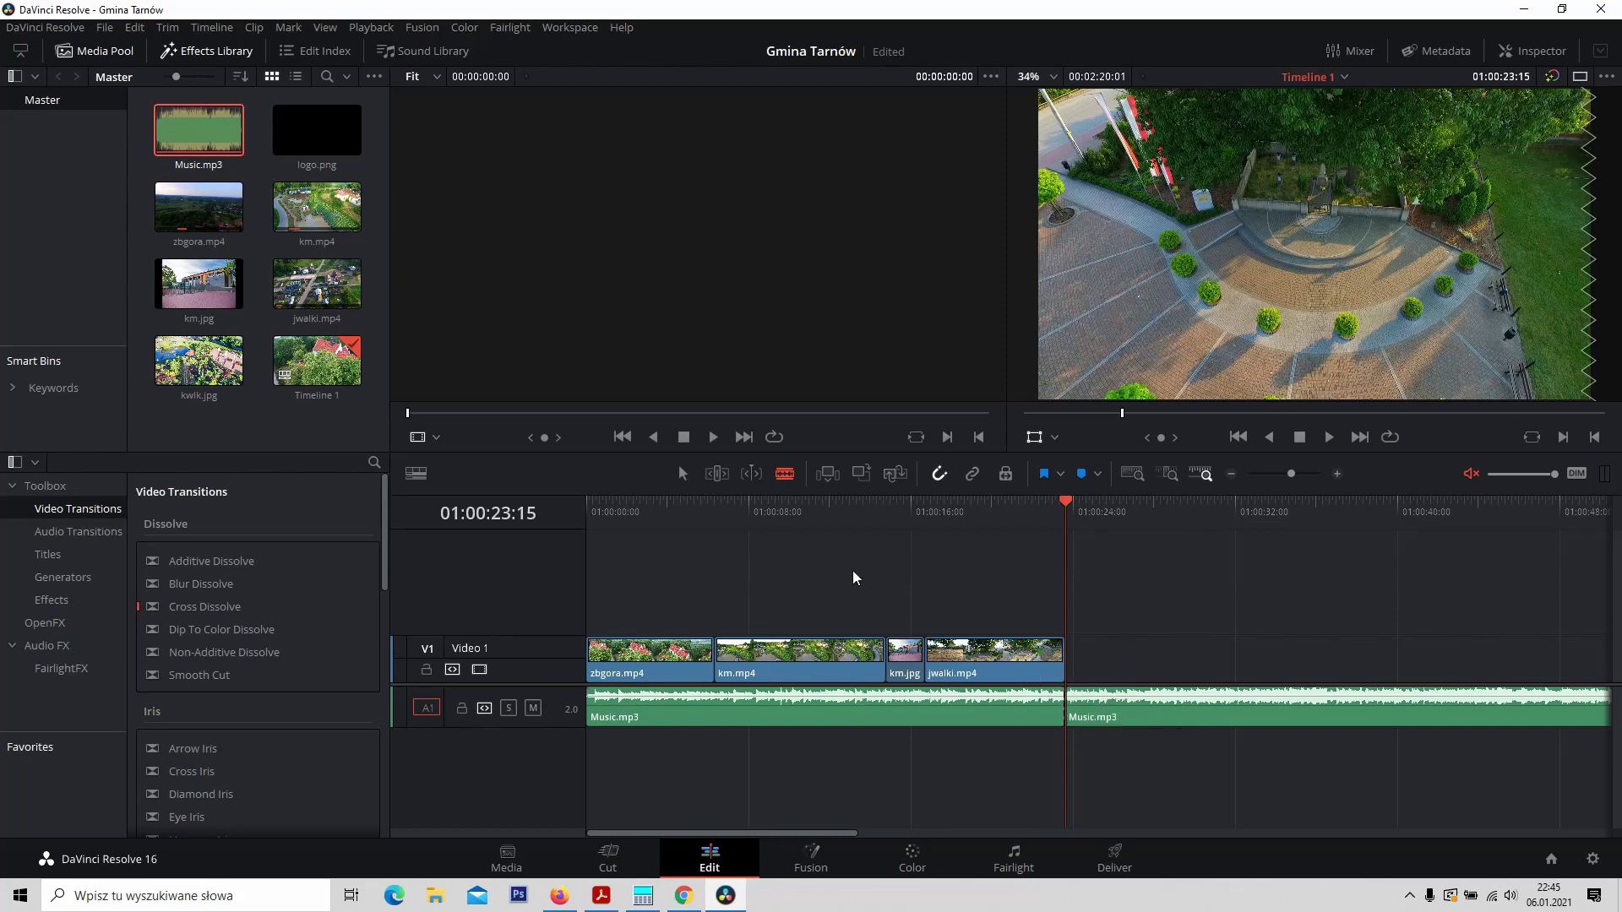
{"action": "left_click", "coordinate": [1241, 698]}
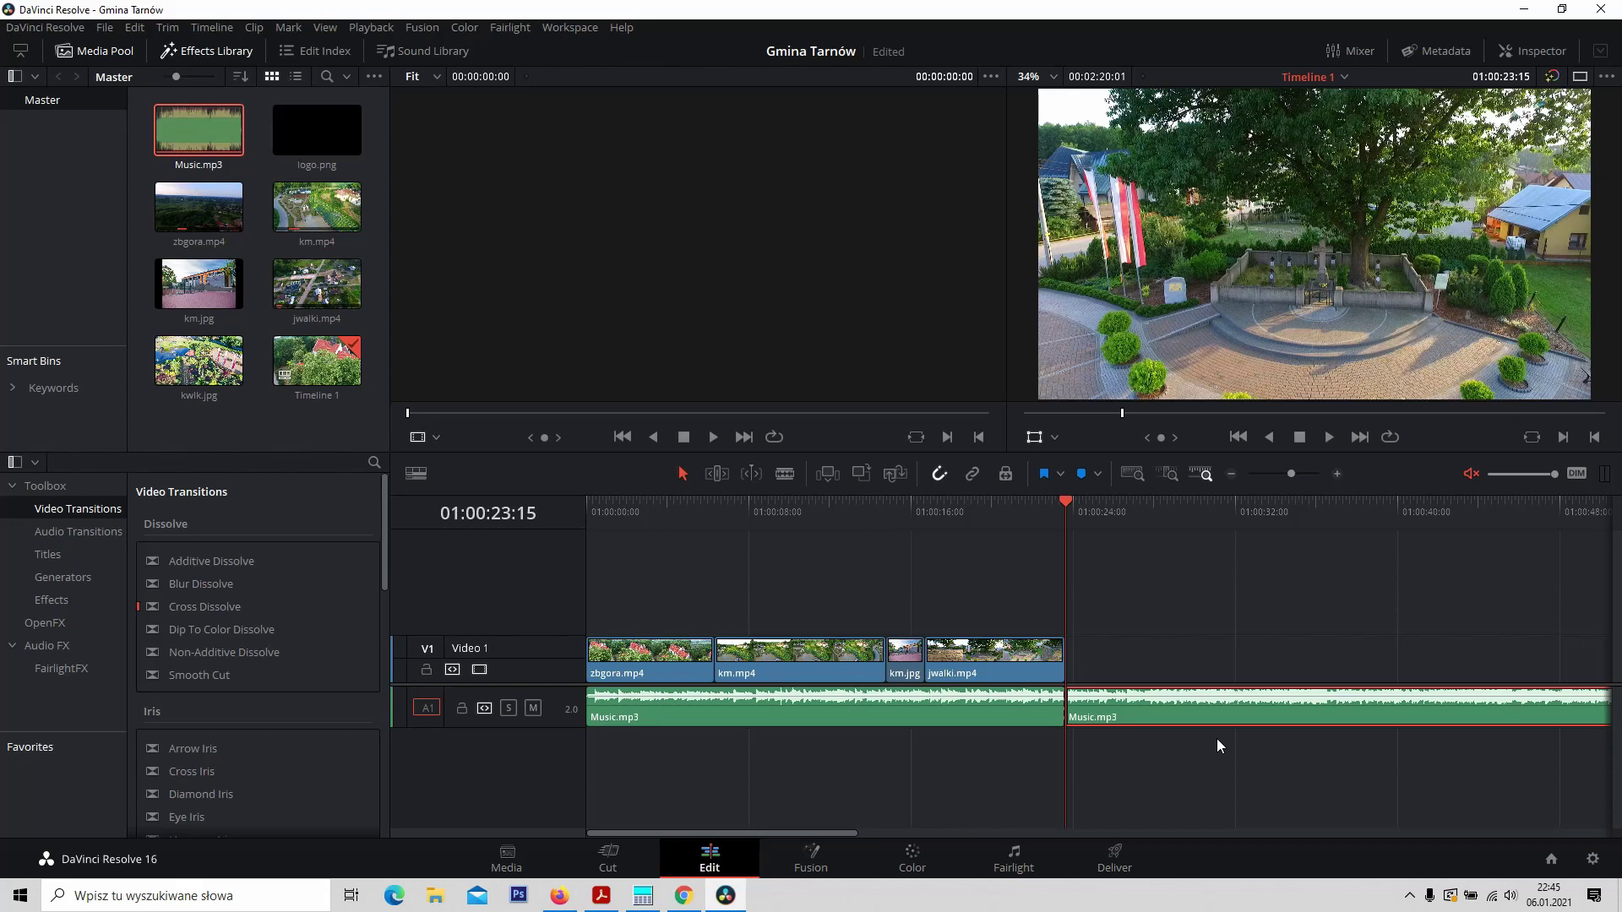
{"action": "key", "text": "Delete"}
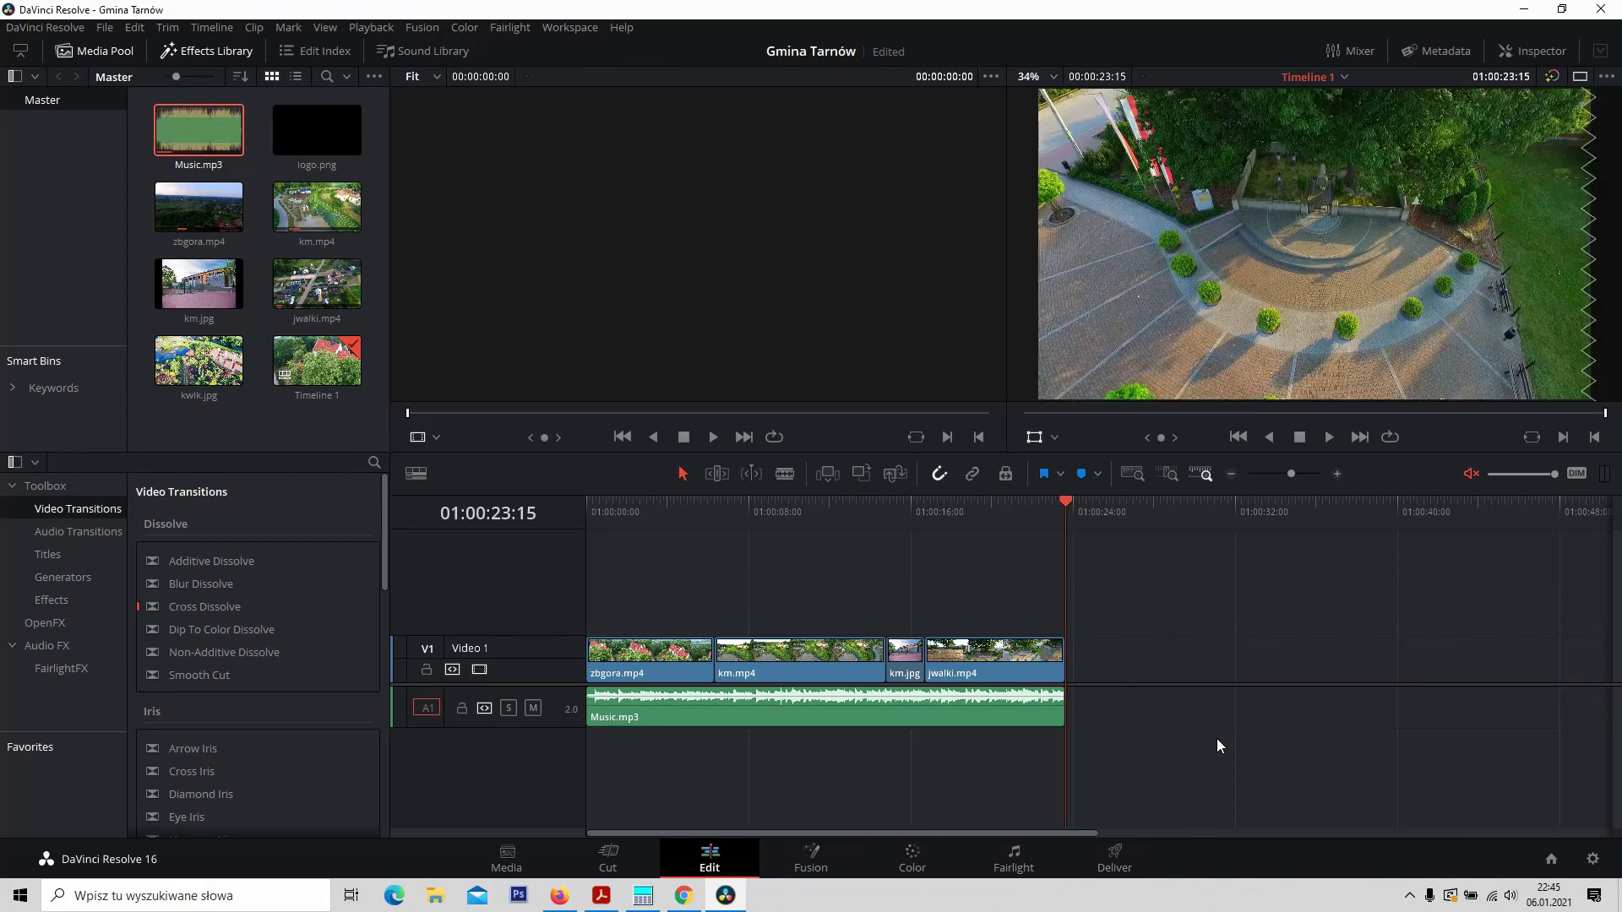
Add Cross Dissolve transitions at the three cuts between zbgora.mp4, km.mp4, km.jpg and jwalki.mp4
{"action": "left_click_drag", "start_coordinate": [1062, 499], "coordinate": [587, 498]}
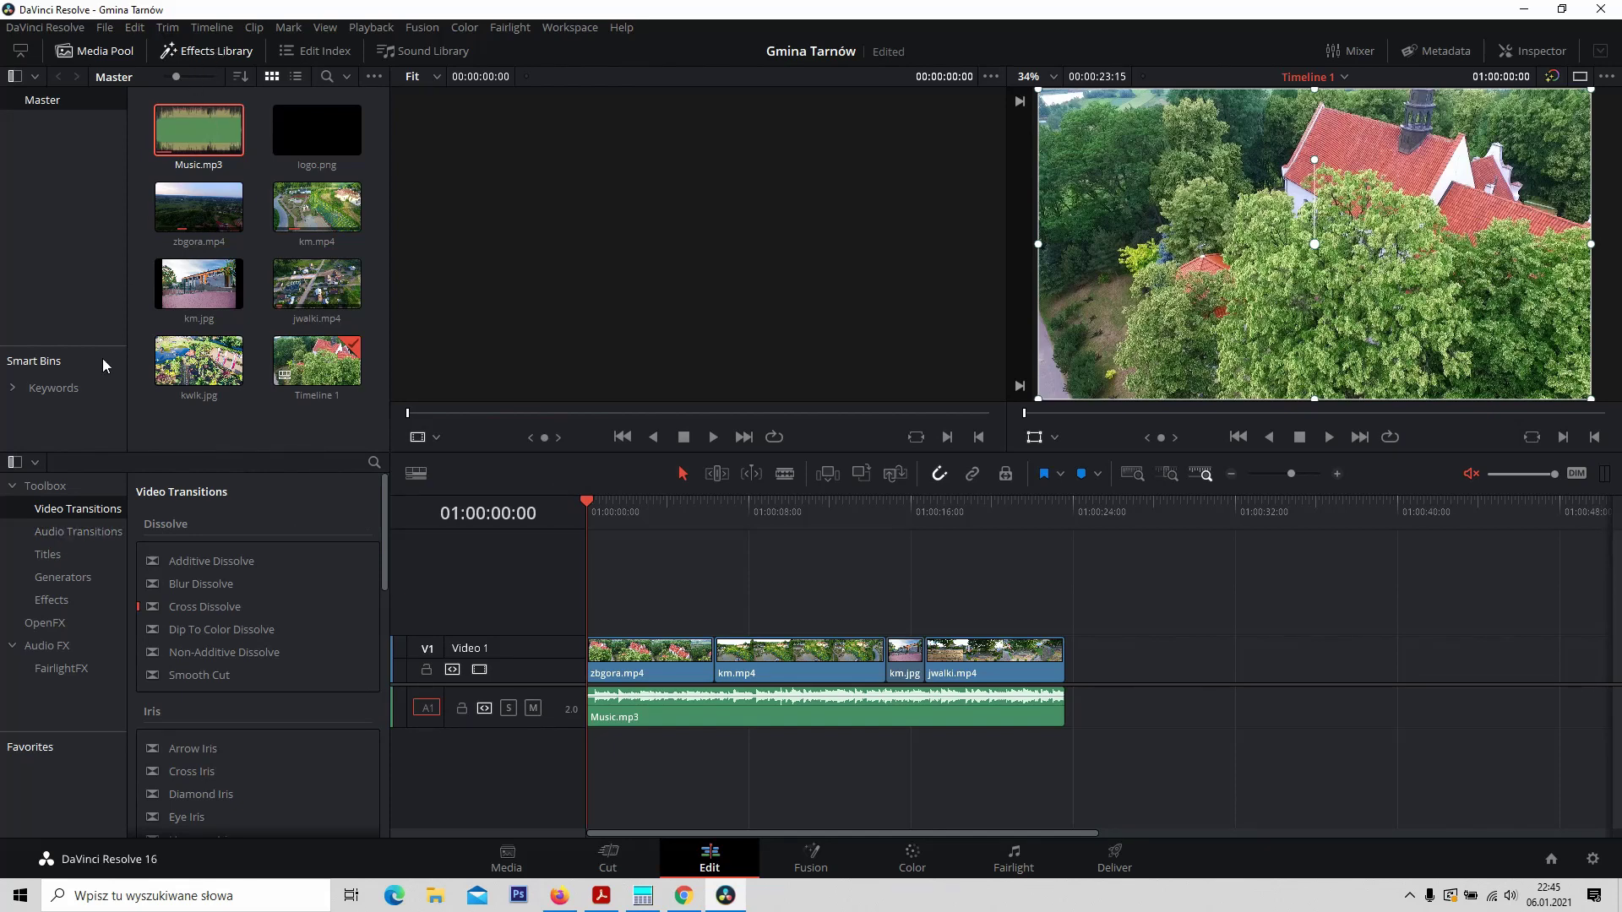
{"action": "left_click", "coordinate": [60, 532]}
{"action": "left_click", "coordinate": [65, 516]}
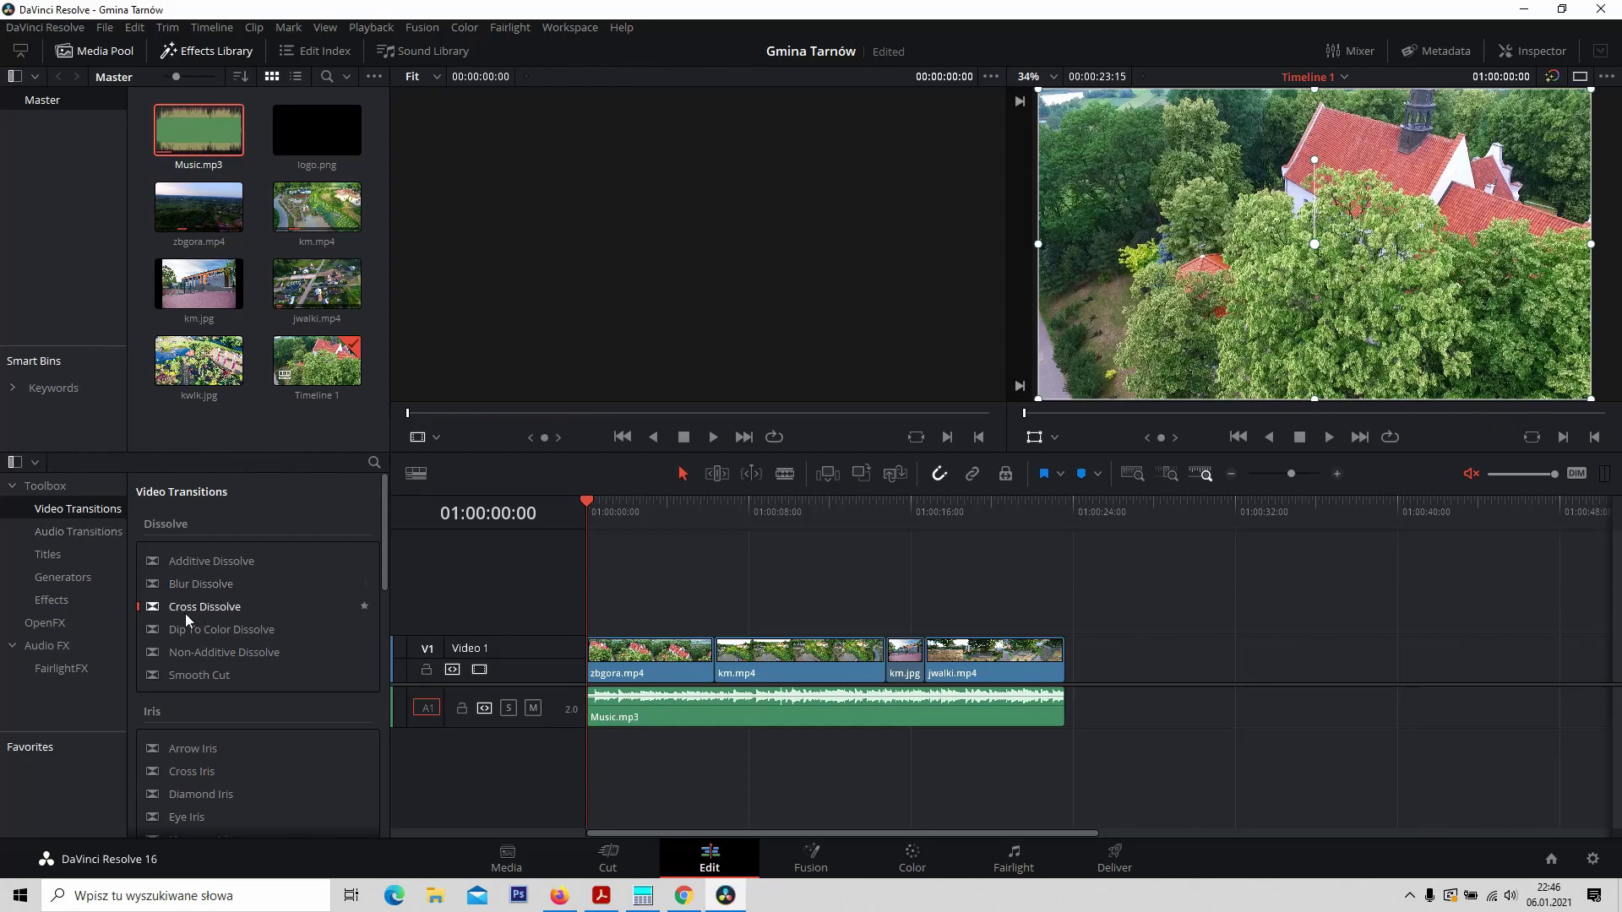
{"action": "left_click_drag", "start_coordinate": [189, 605], "coordinate": [716, 658]}
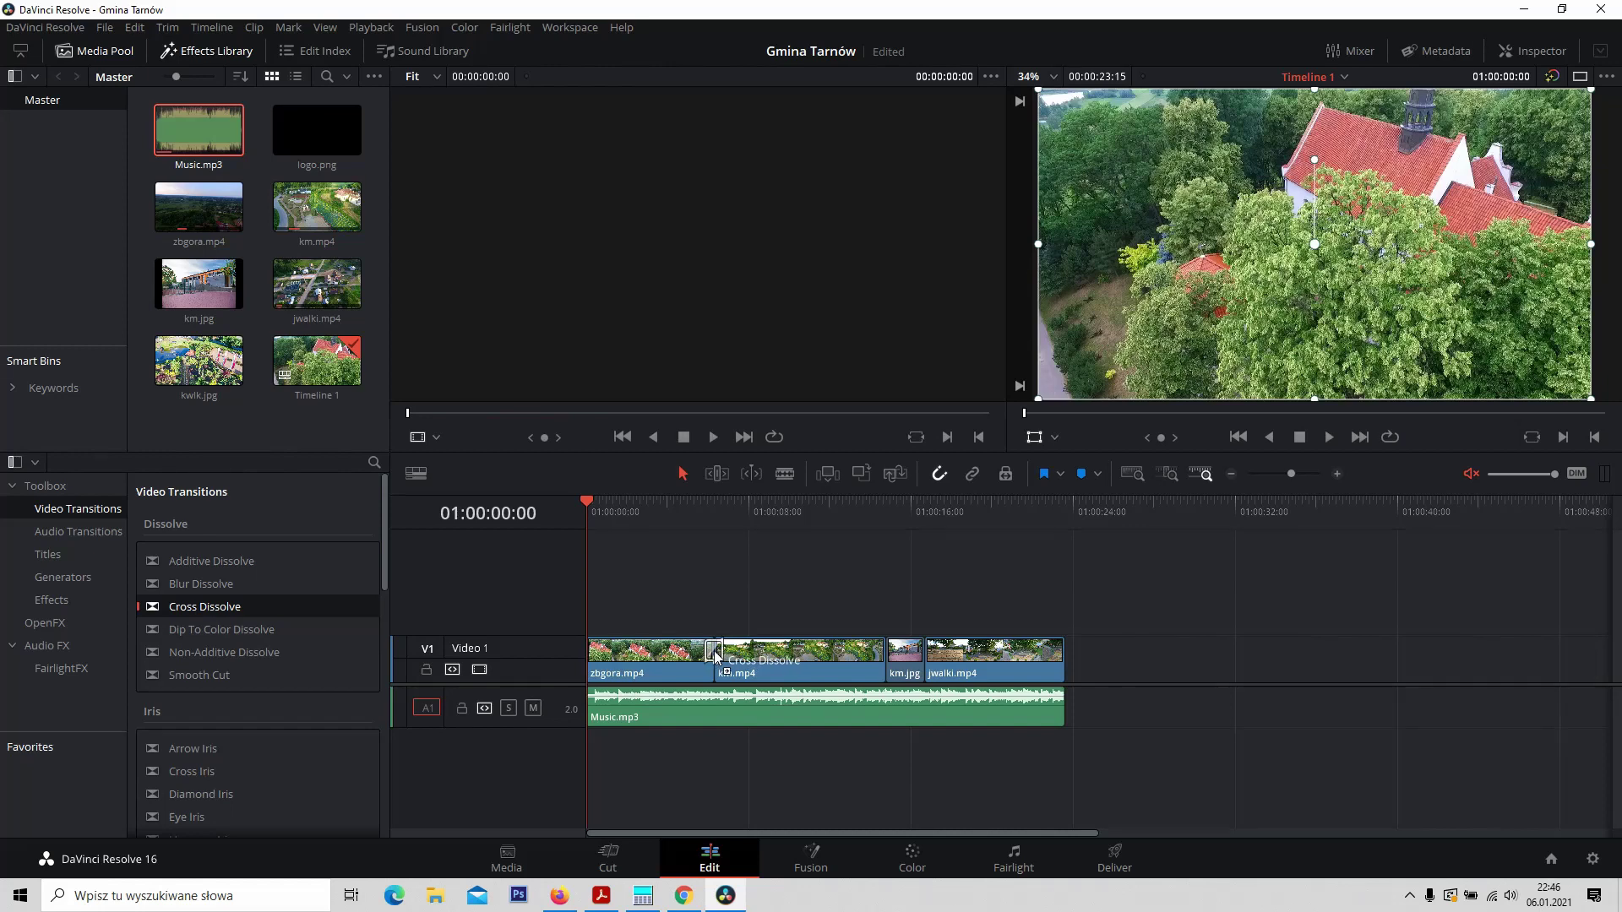
{"action": "left_click_drag", "start_coordinate": [230, 608], "coordinate": [876, 650]}
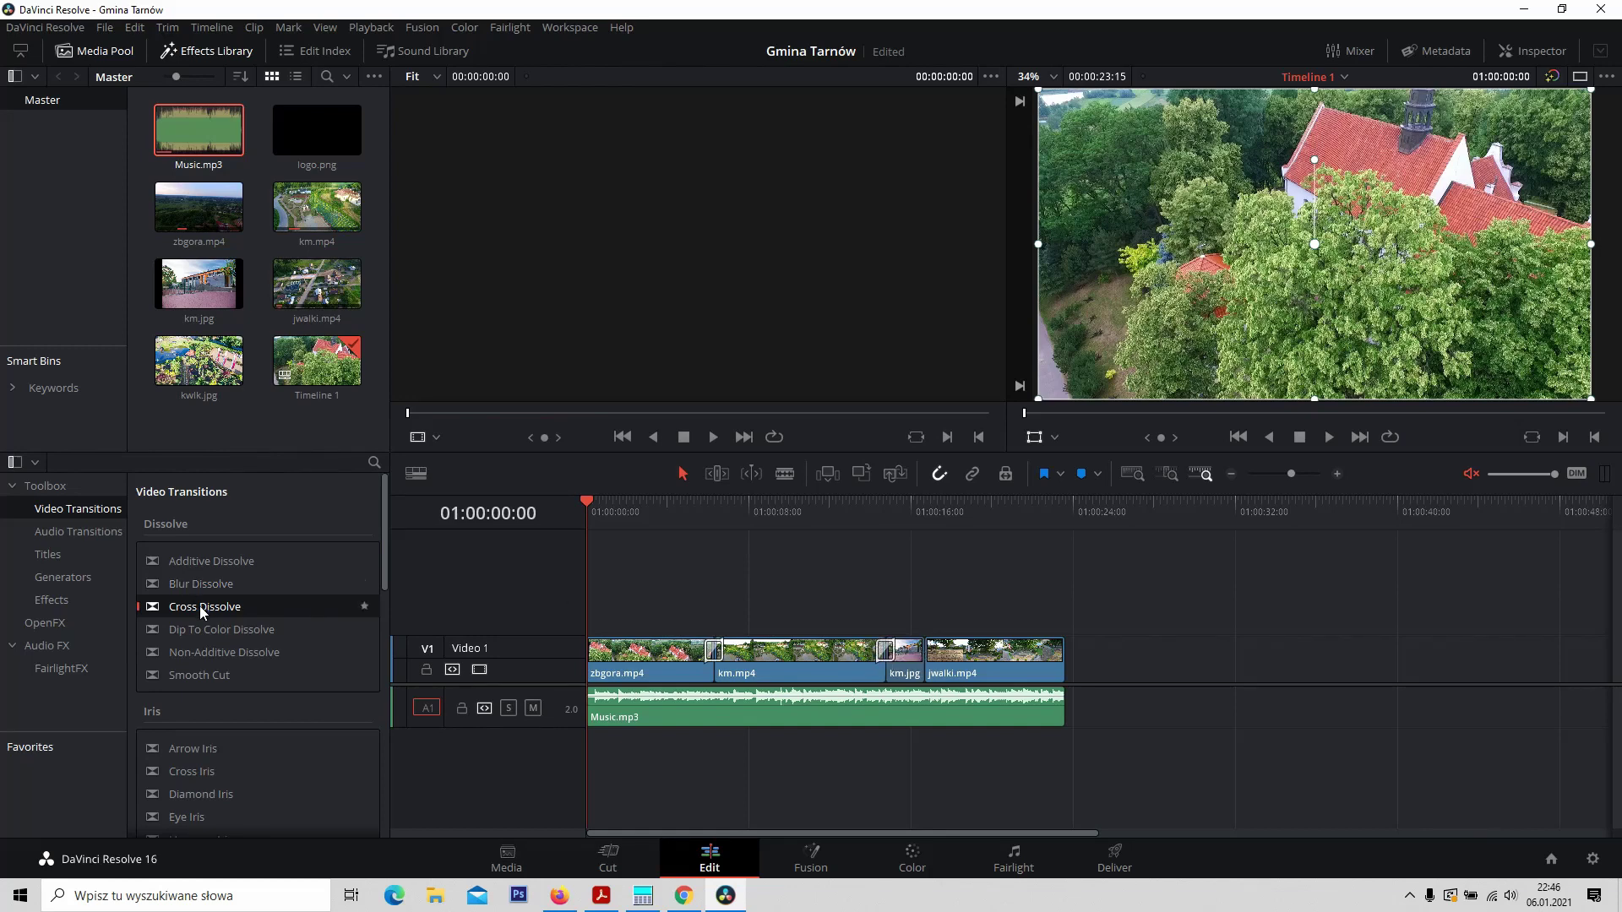
{"action": "left_click_drag", "start_coordinate": [203, 612], "coordinate": [934, 652]}
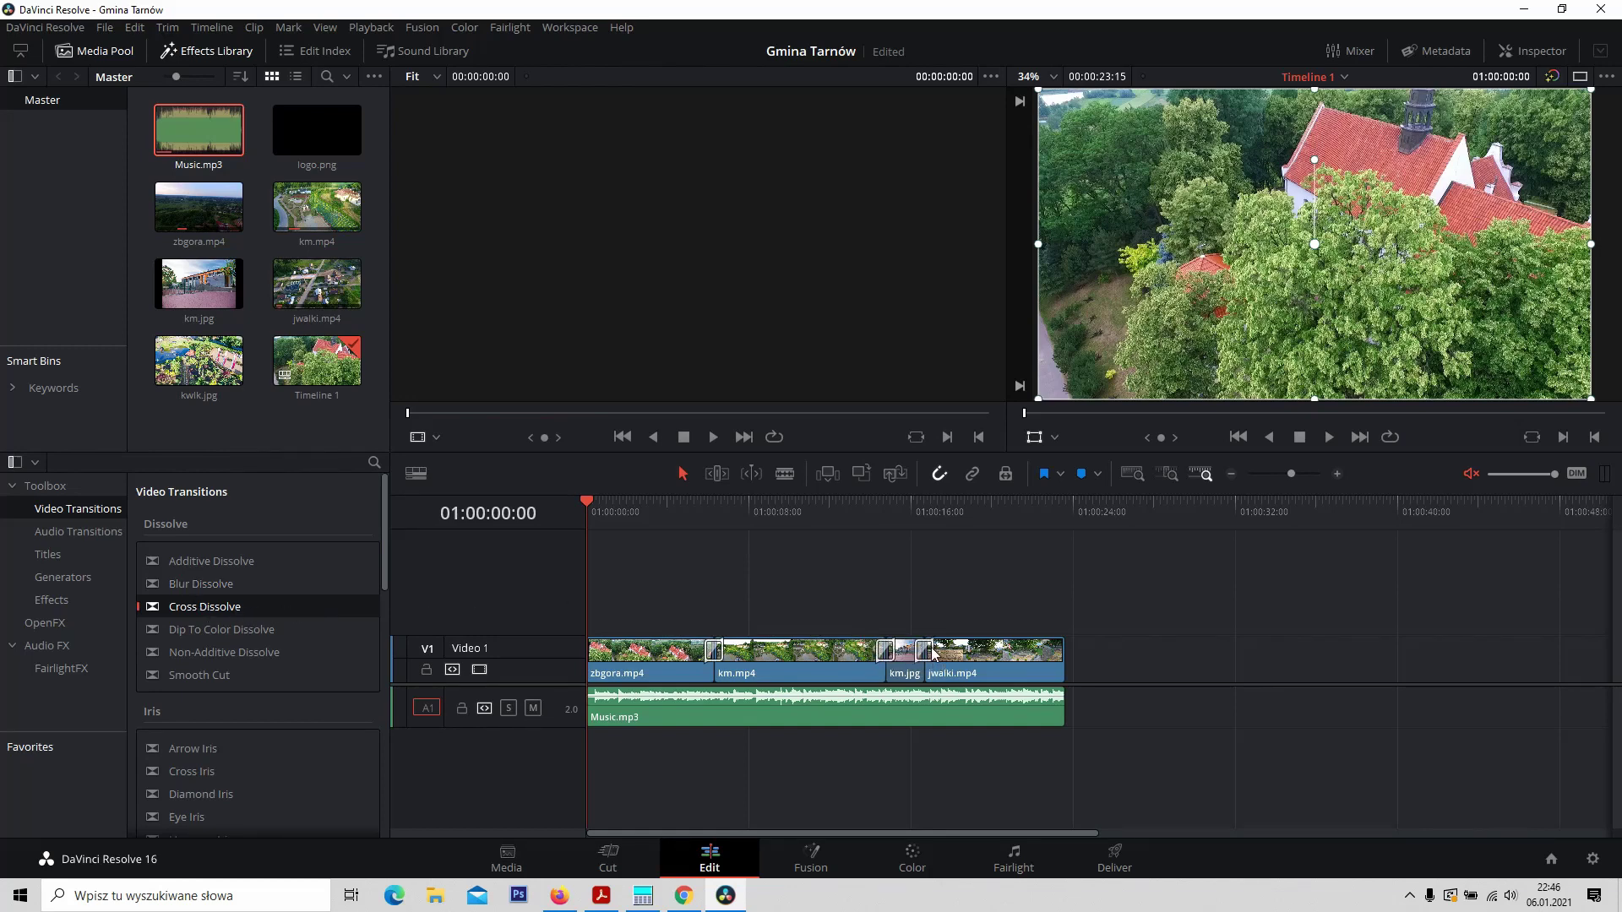
Add Blur Dissolve transitions at the start of zbgora.mp4 and the end of jwalki.mp4
{"action": "left_click_drag", "start_coordinate": [228, 609], "coordinate": [595, 651]}
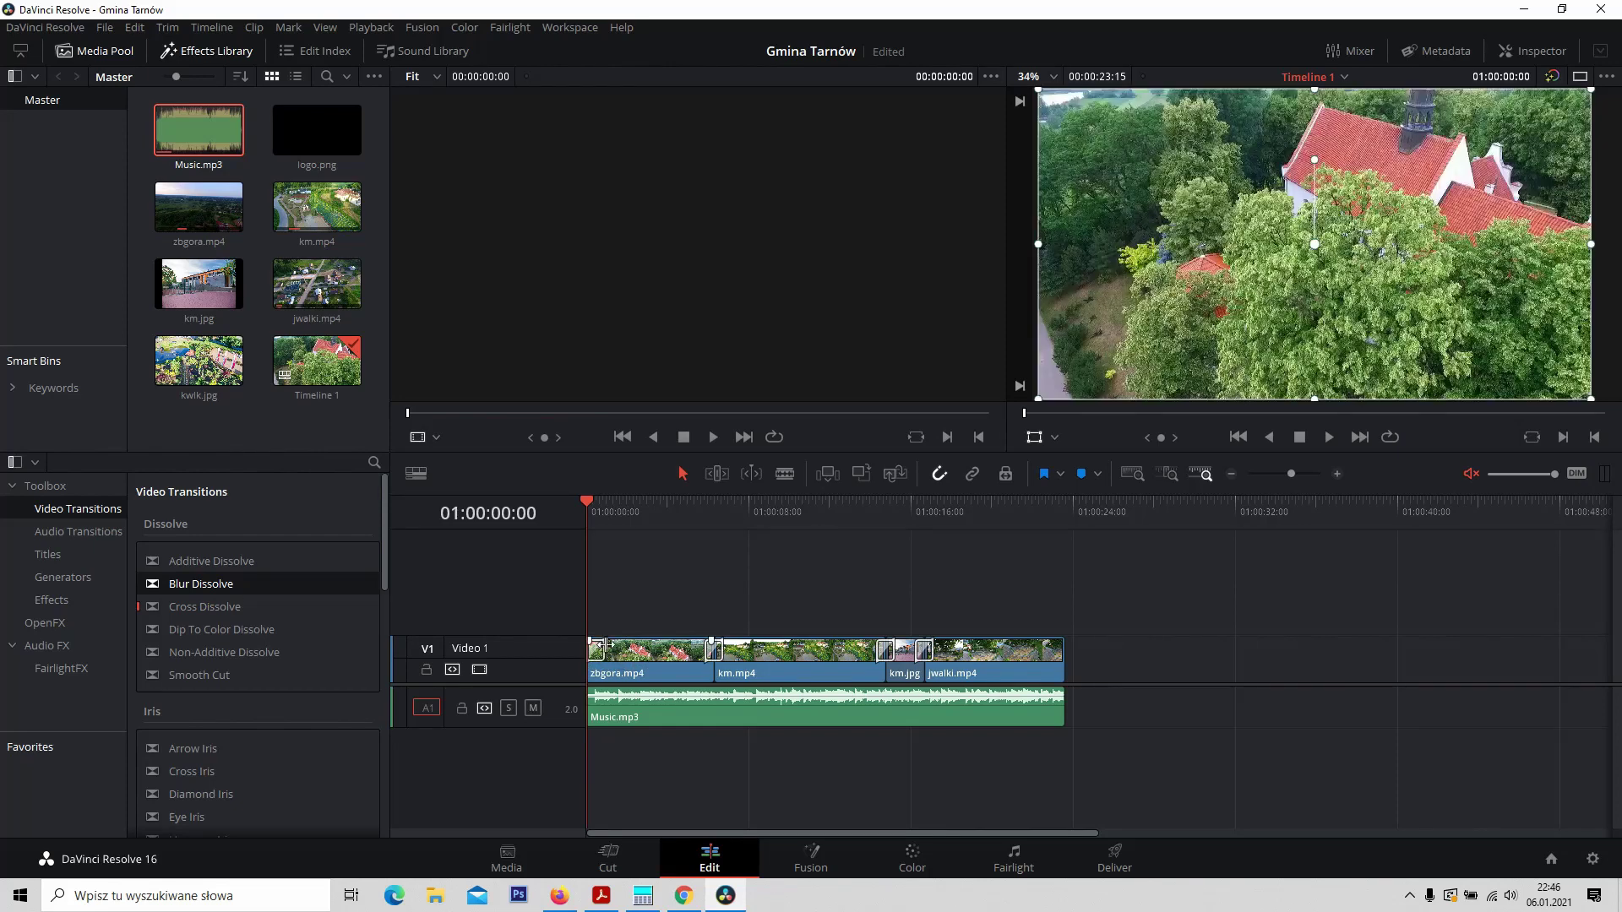
{"action": "left_click_drag", "start_coordinate": [223, 585], "coordinate": [1062, 651]}
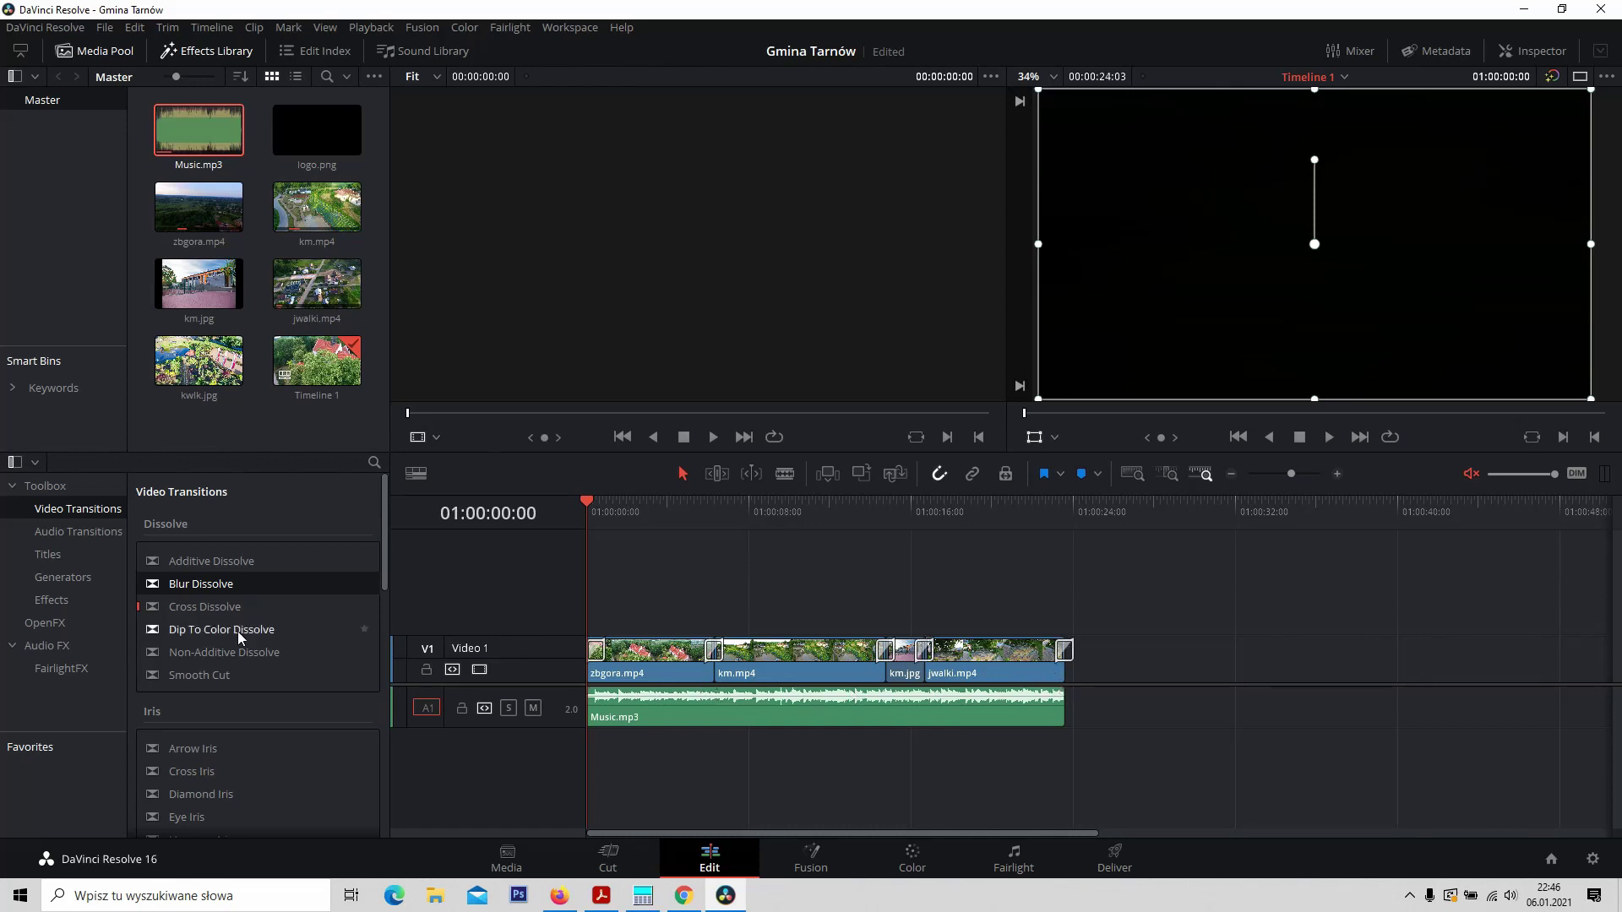
Add Cross Fade 0 dB transitions to the end and start of Music.mp3, and scrub through the timeline and back to its start
{"action": "left_click", "coordinate": [72, 531]}
{"action": "left_click_drag", "start_coordinate": [225, 606], "coordinate": [1049, 705]}
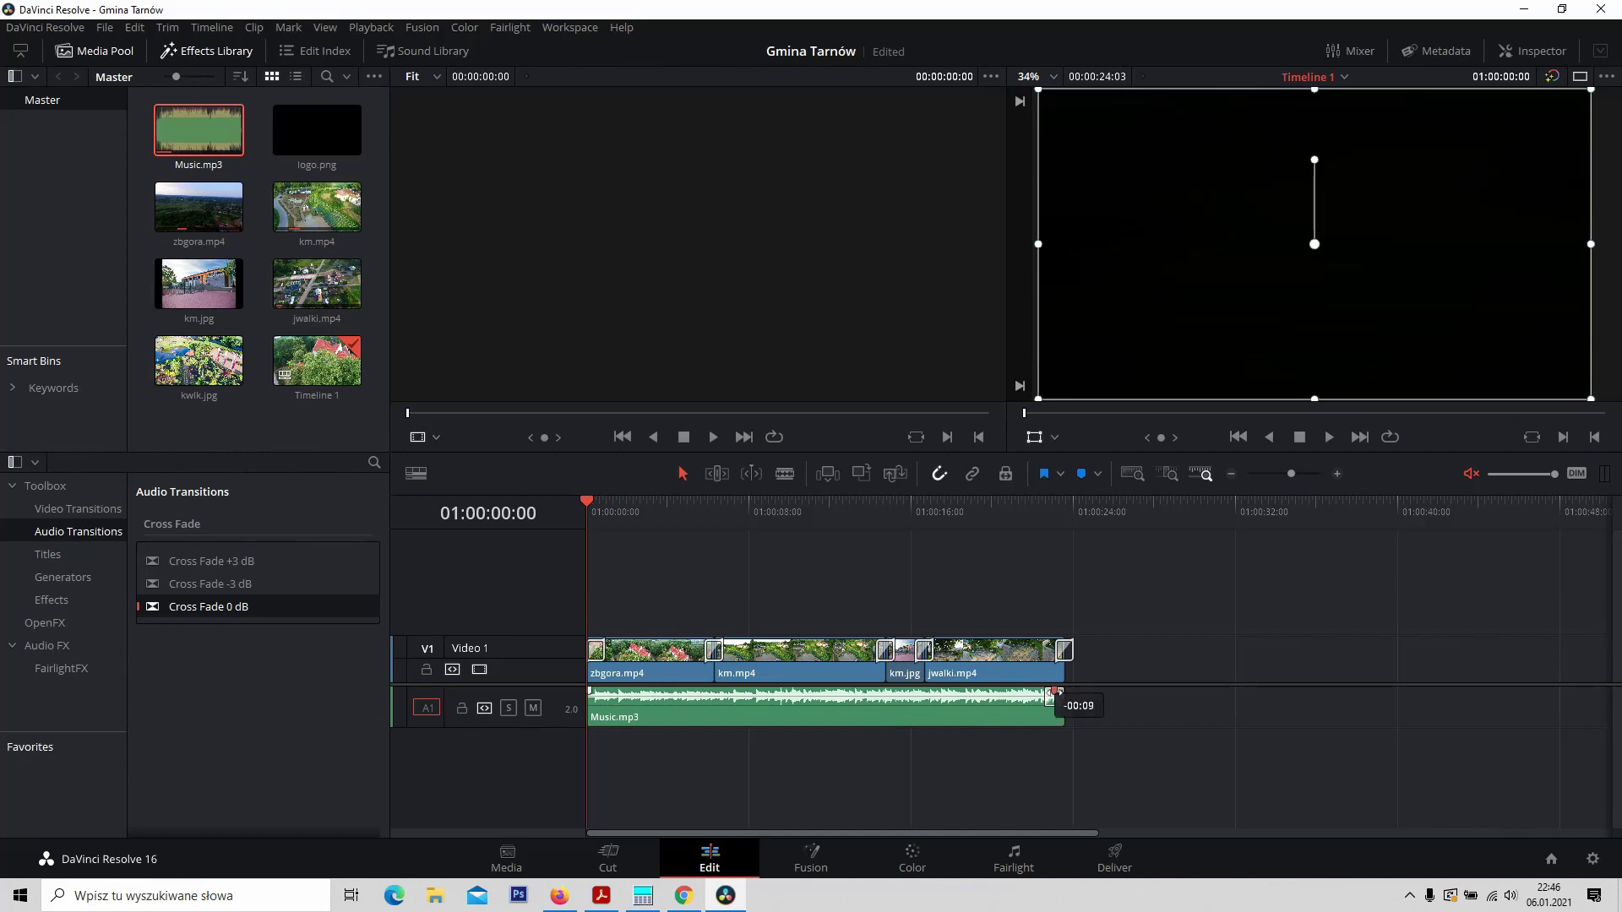
{"action": "left_click_drag", "start_coordinate": [212, 617], "coordinate": [611, 701]}
{"action": "left_click_drag", "start_coordinate": [590, 504], "coordinate": [1054, 568]}
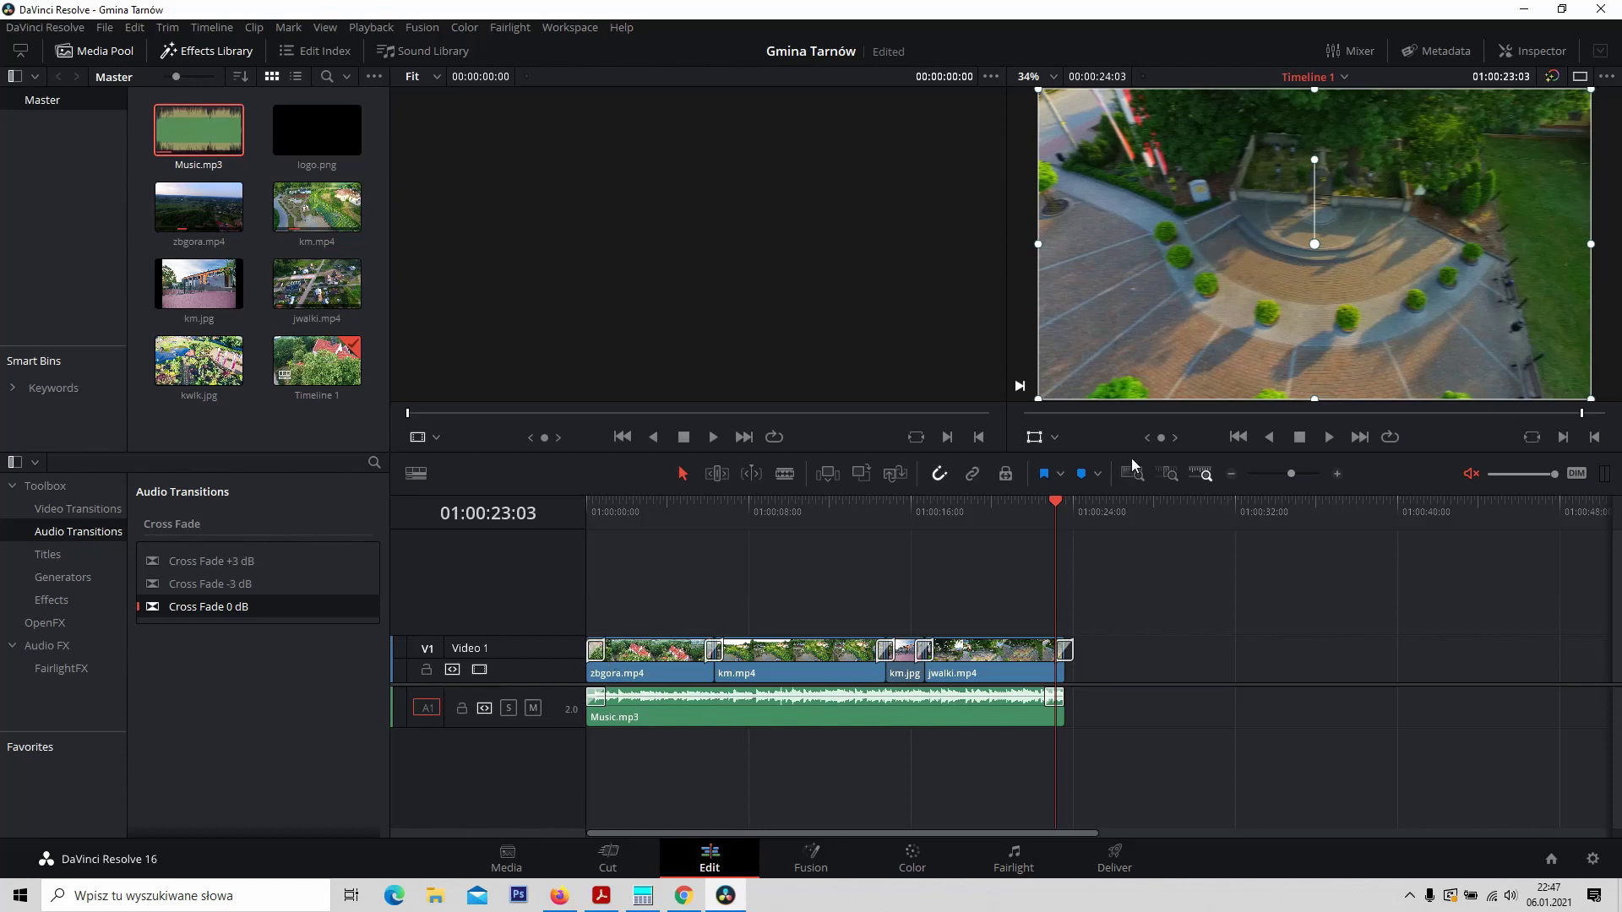
{"action": "left_click_drag", "start_coordinate": [1057, 500], "coordinate": [576, 510]}
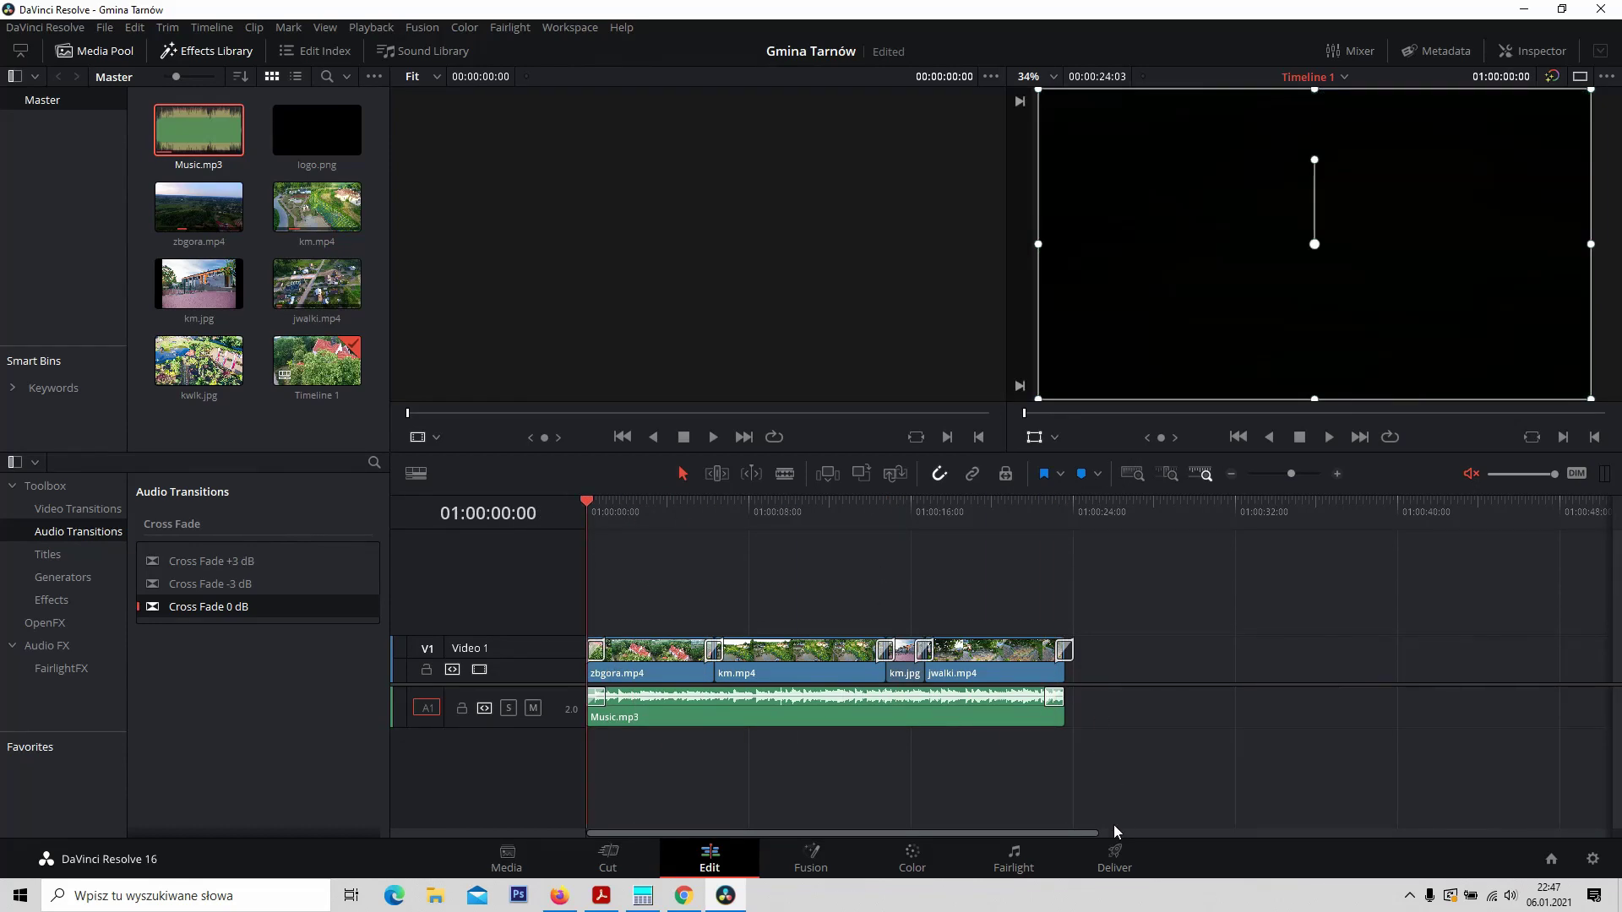
Set up the timeline's delivery with the YouTube 1080p render preset and the MP4 format
{"action": "left_click", "coordinate": [1113, 861]}
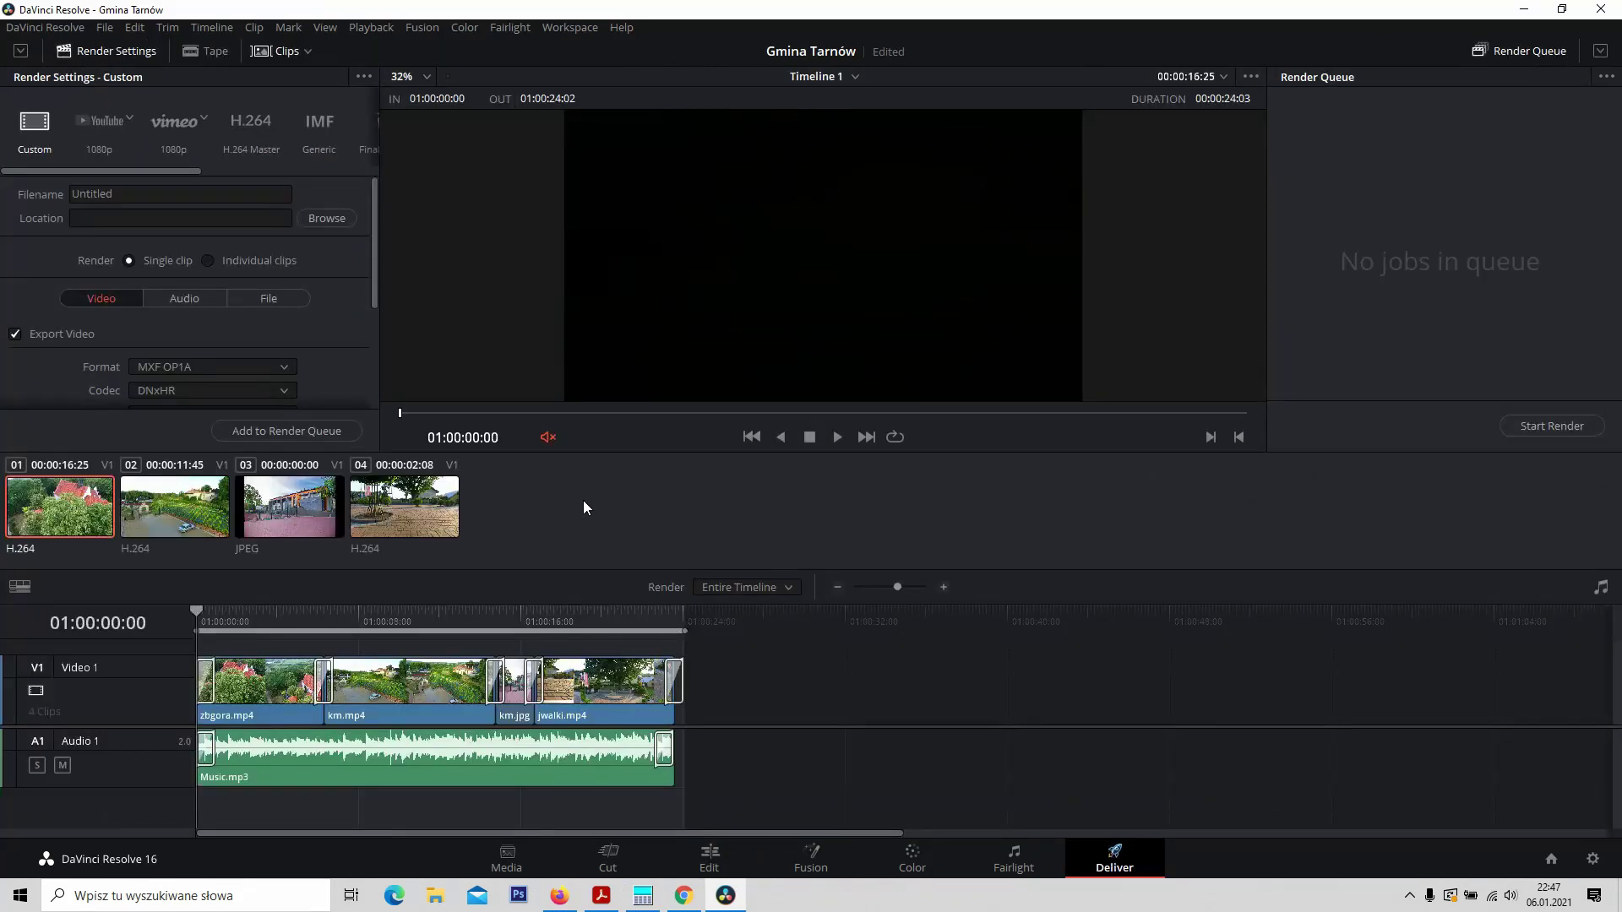
{"action": "left_click", "coordinate": [119, 124]}
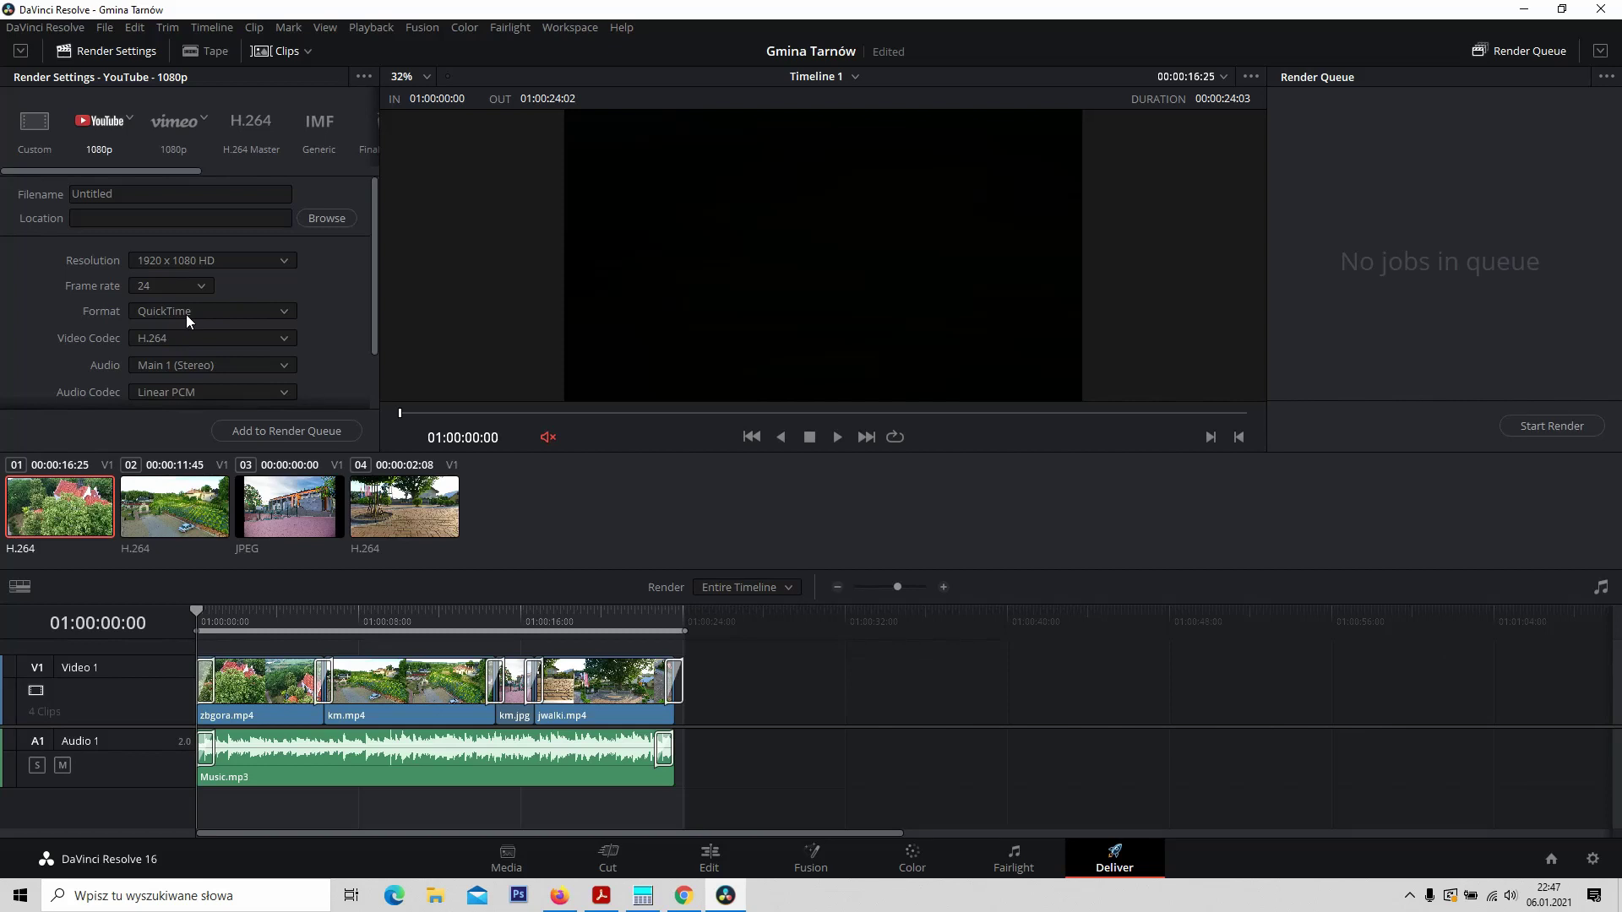
{"action": "scroll", "coordinate": [186, 313], "scroll_direction": "up", "scroll_amount": 4}
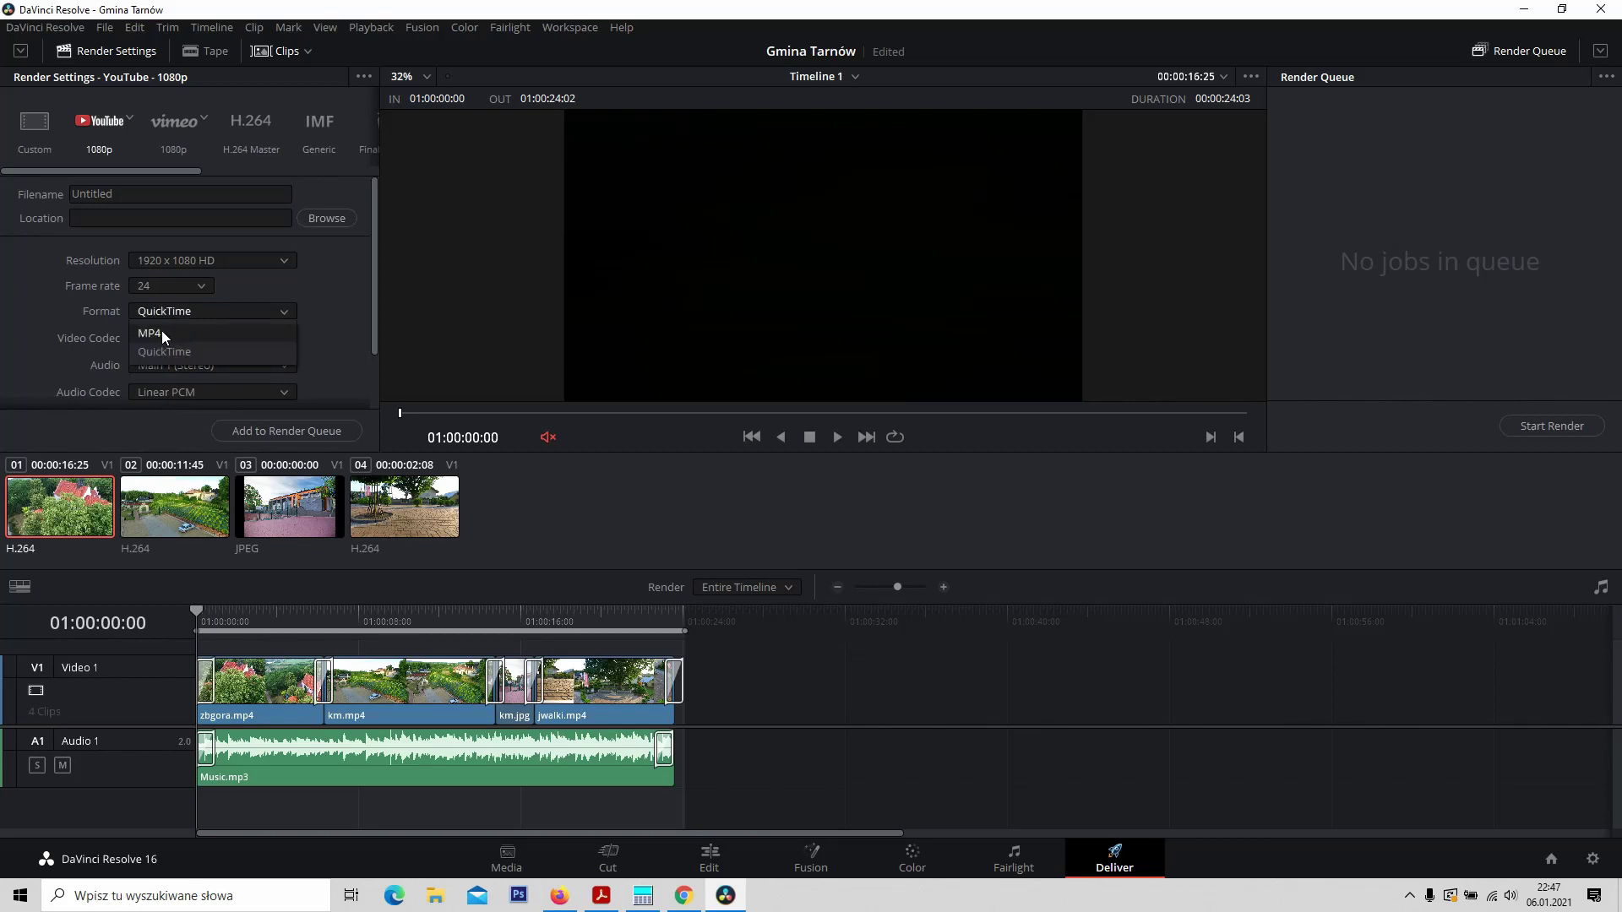
Add the timeline to the render queue as "Moj film" in the Pulpit folder and start rendering it
{"action": "left_click", "coordinate": [242, 432]}
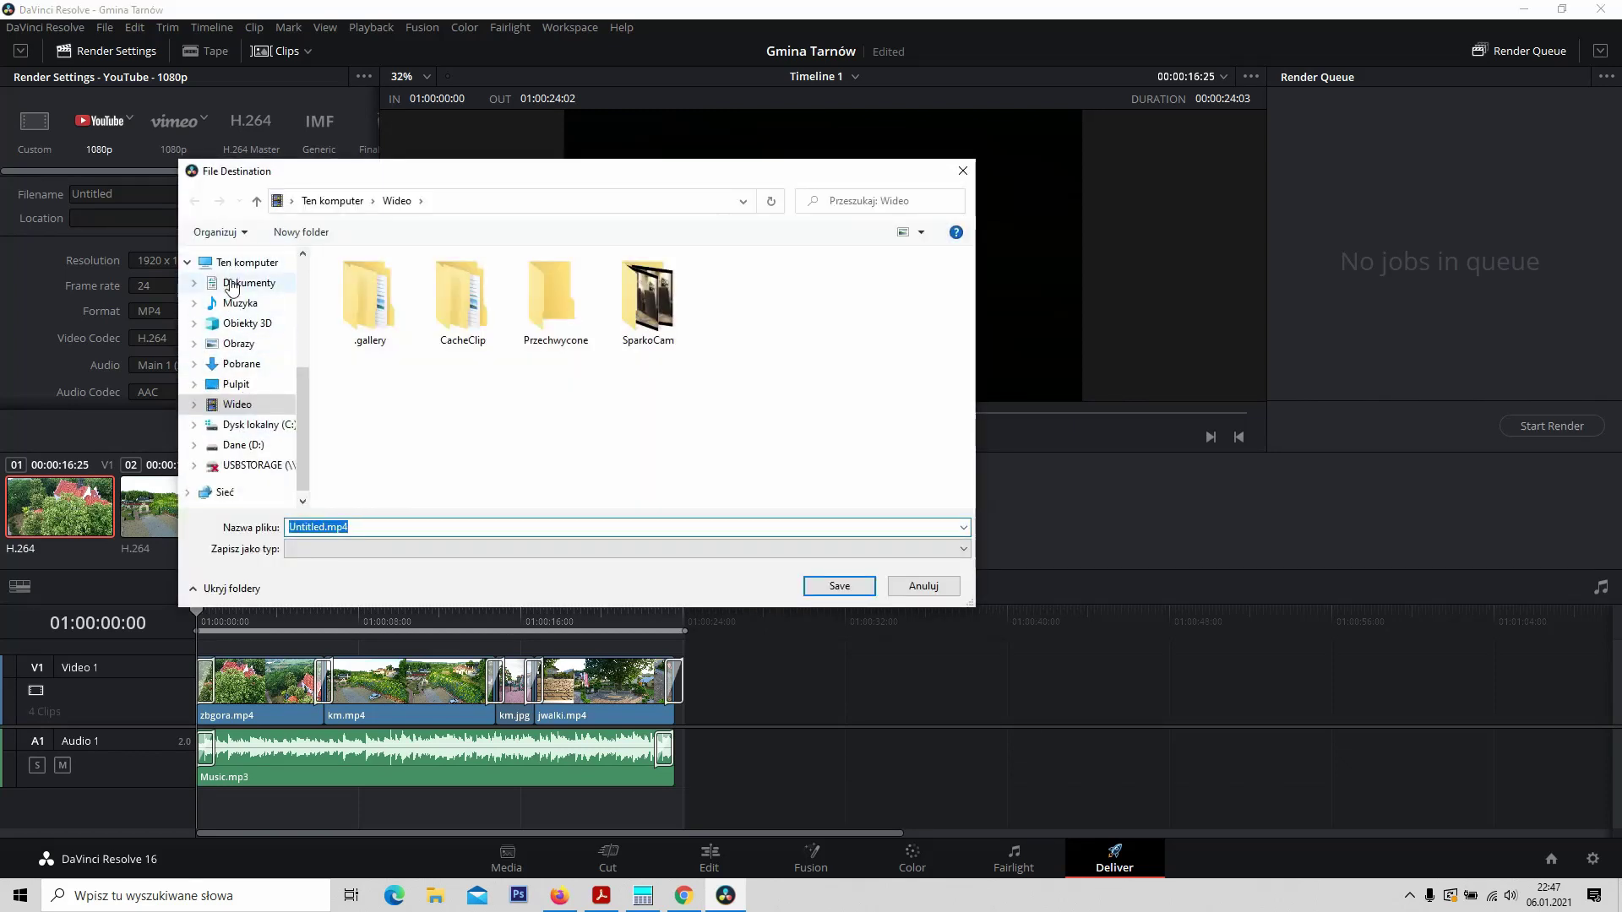
{"action": "left_click", "coordinate": [237, 385]}
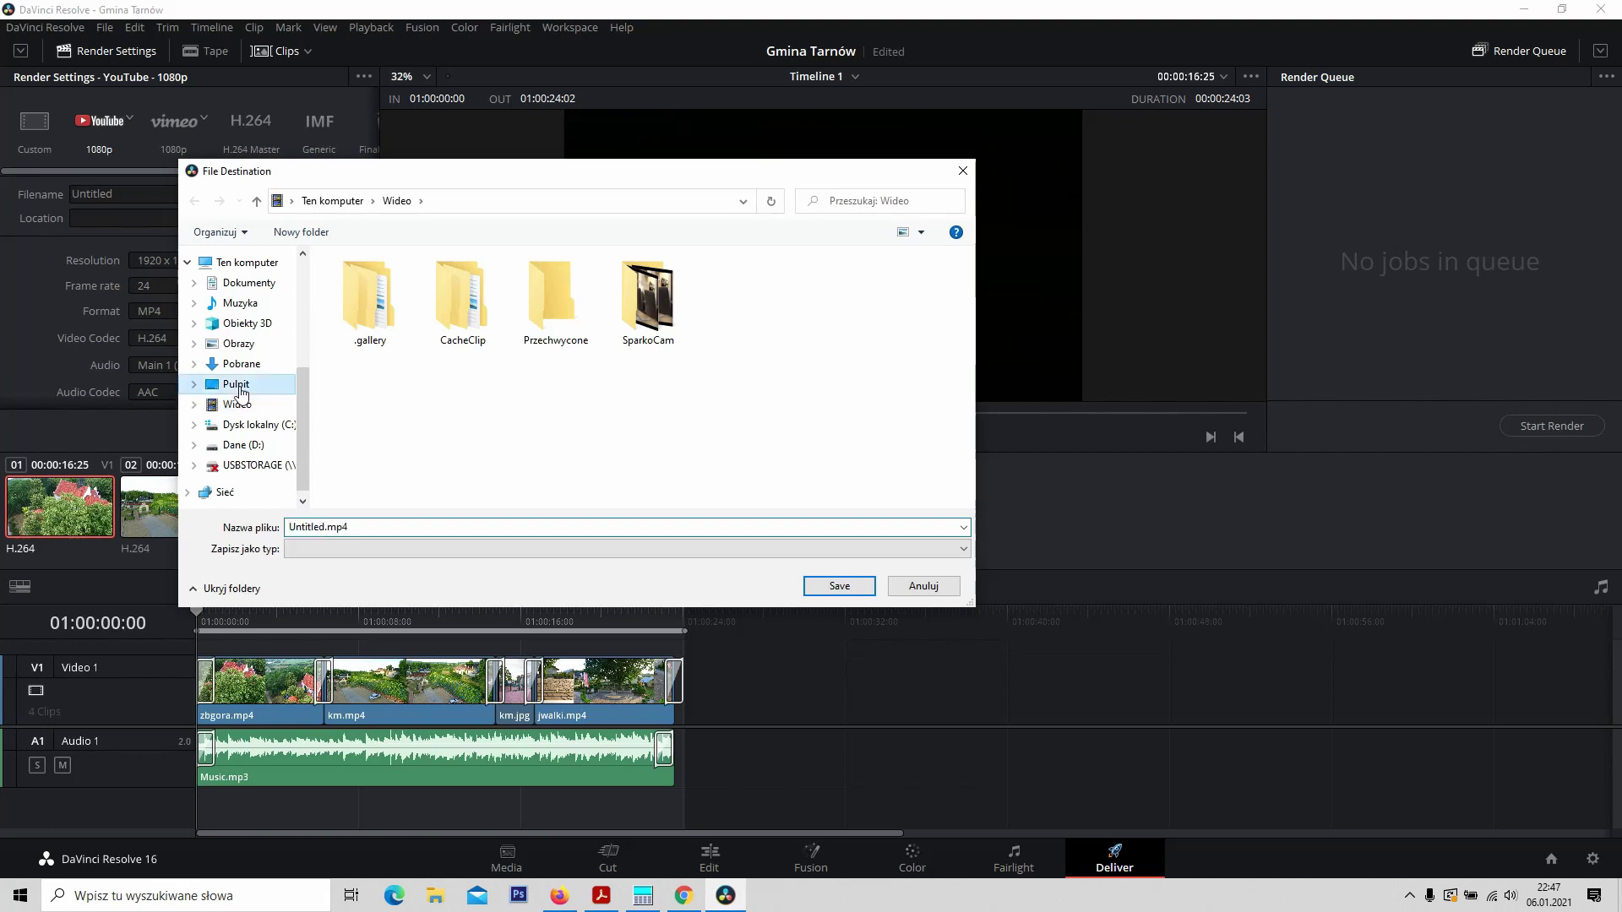
{"action": "left_click", "coordinate": [325, 526]}
{"action": "left_click", "coordinate": [325, 527]}
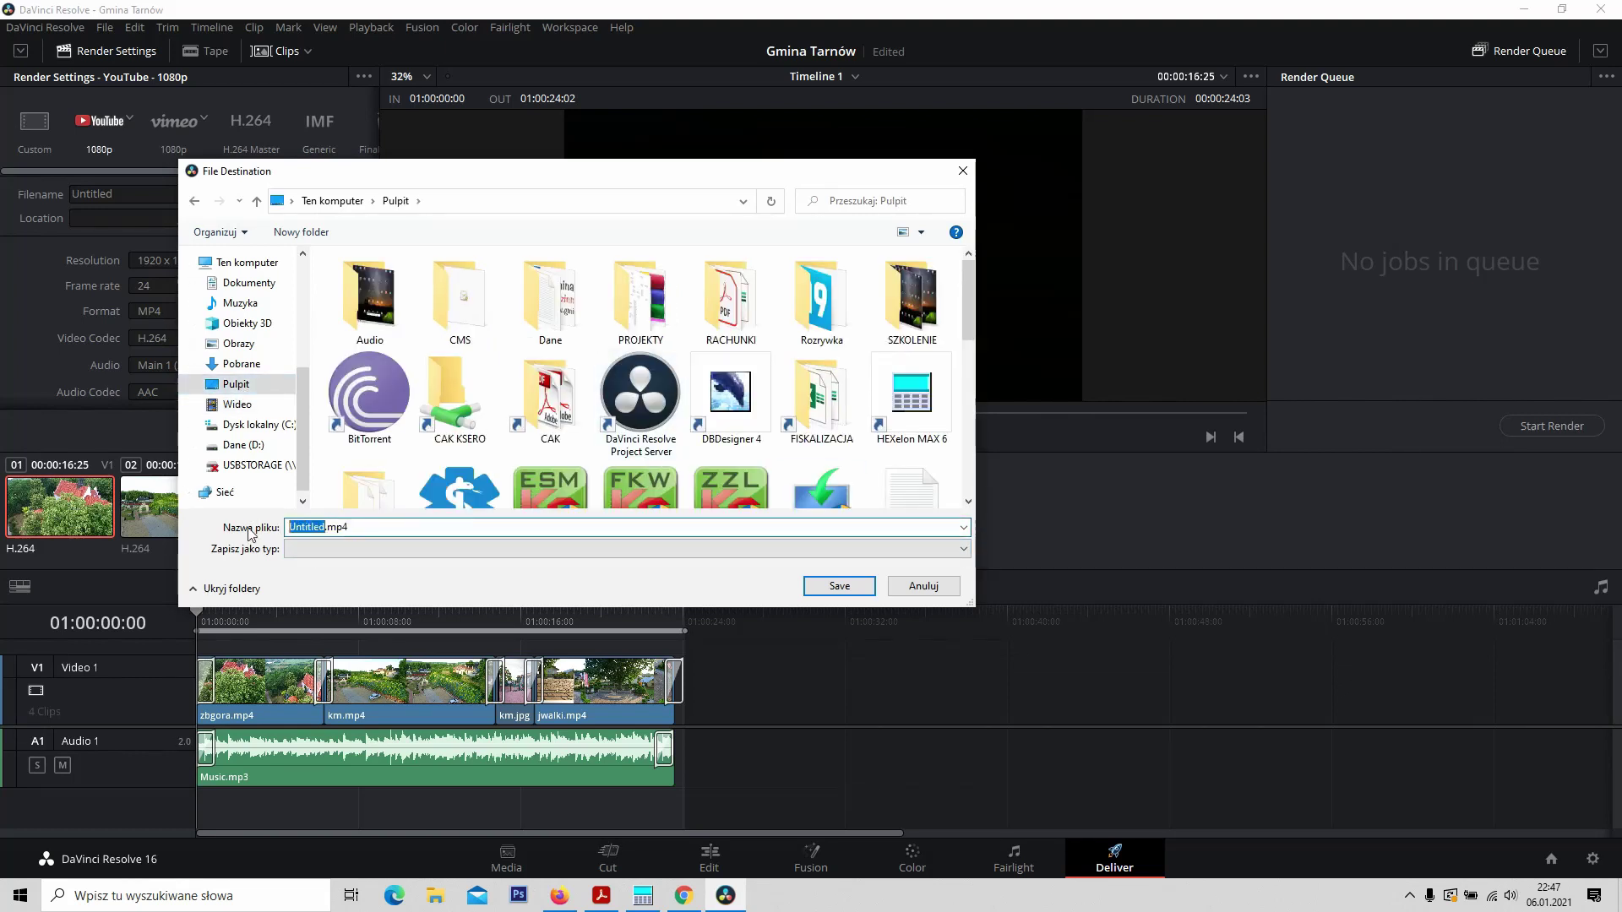
{"action": "type", "text": "Moj film"}
{"action": "left_click", "coordinate": [841, 587]}
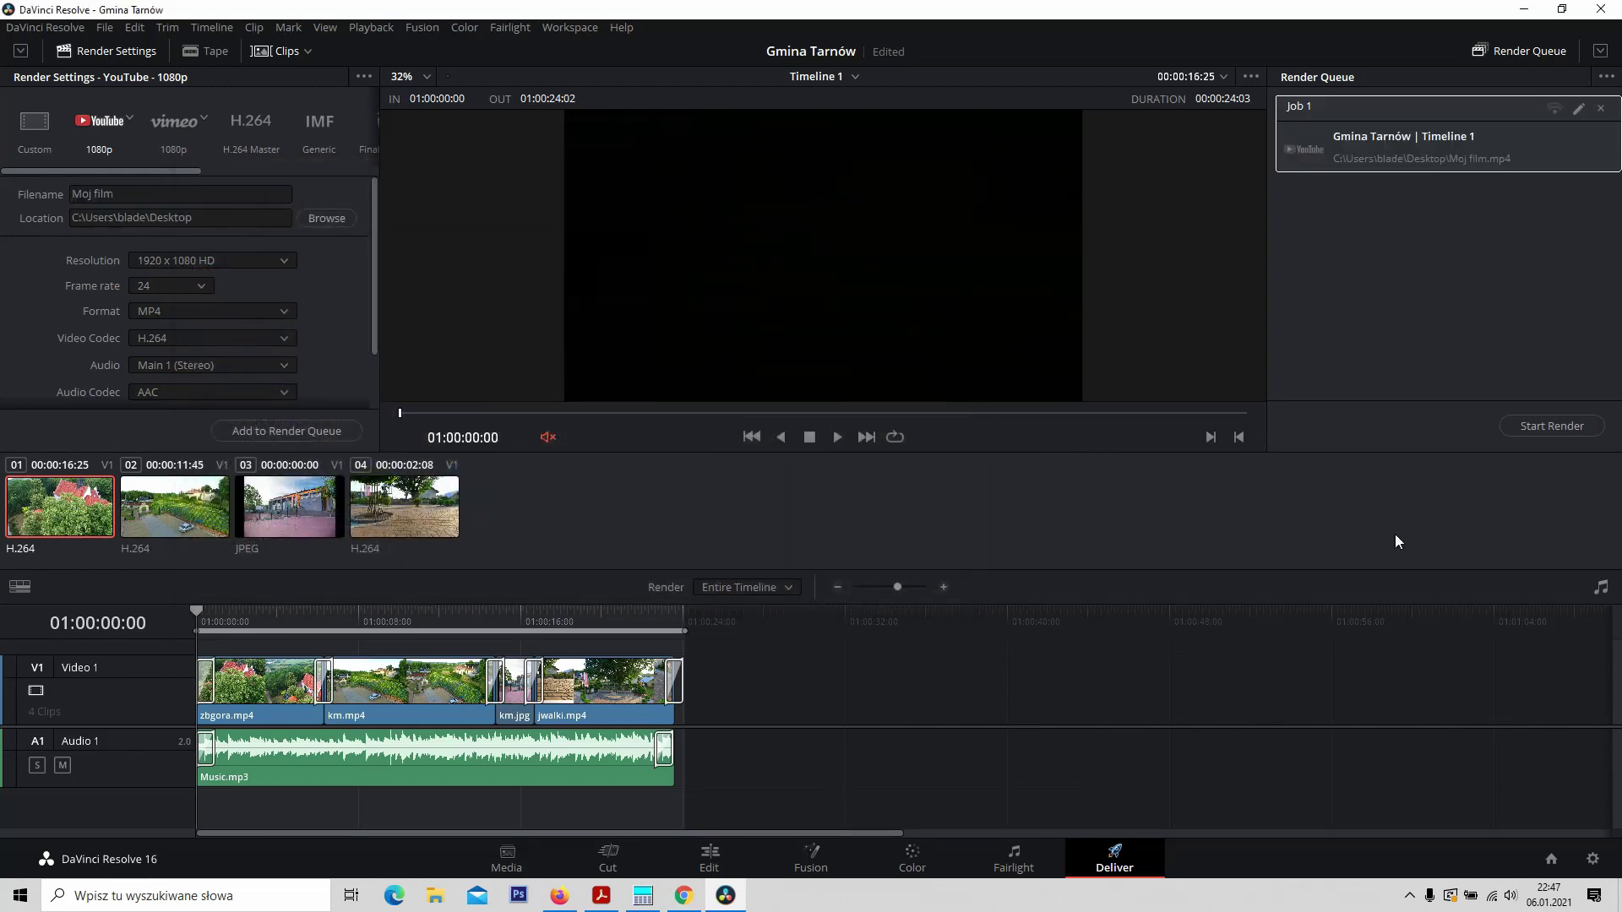
{"action": "left_click", "coordinate": [1550, 427]}
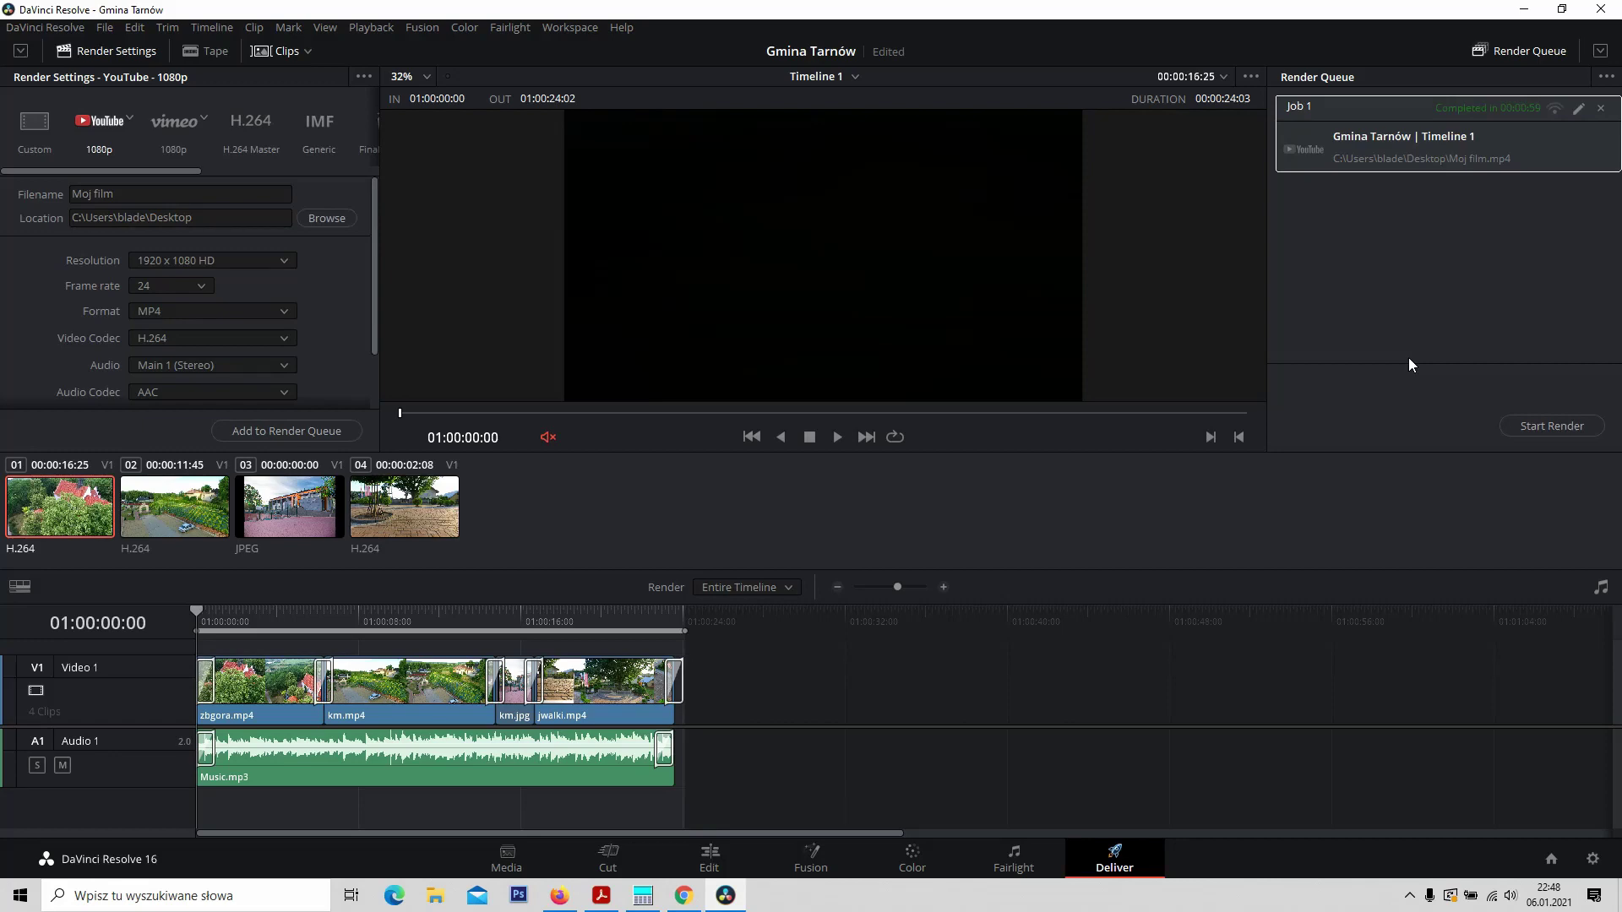
Switch to the Windows desktop and move the Moj film.mp4 file directly below the Audio folder
{"action": "left_click", "coordinate": [1525, 10]}
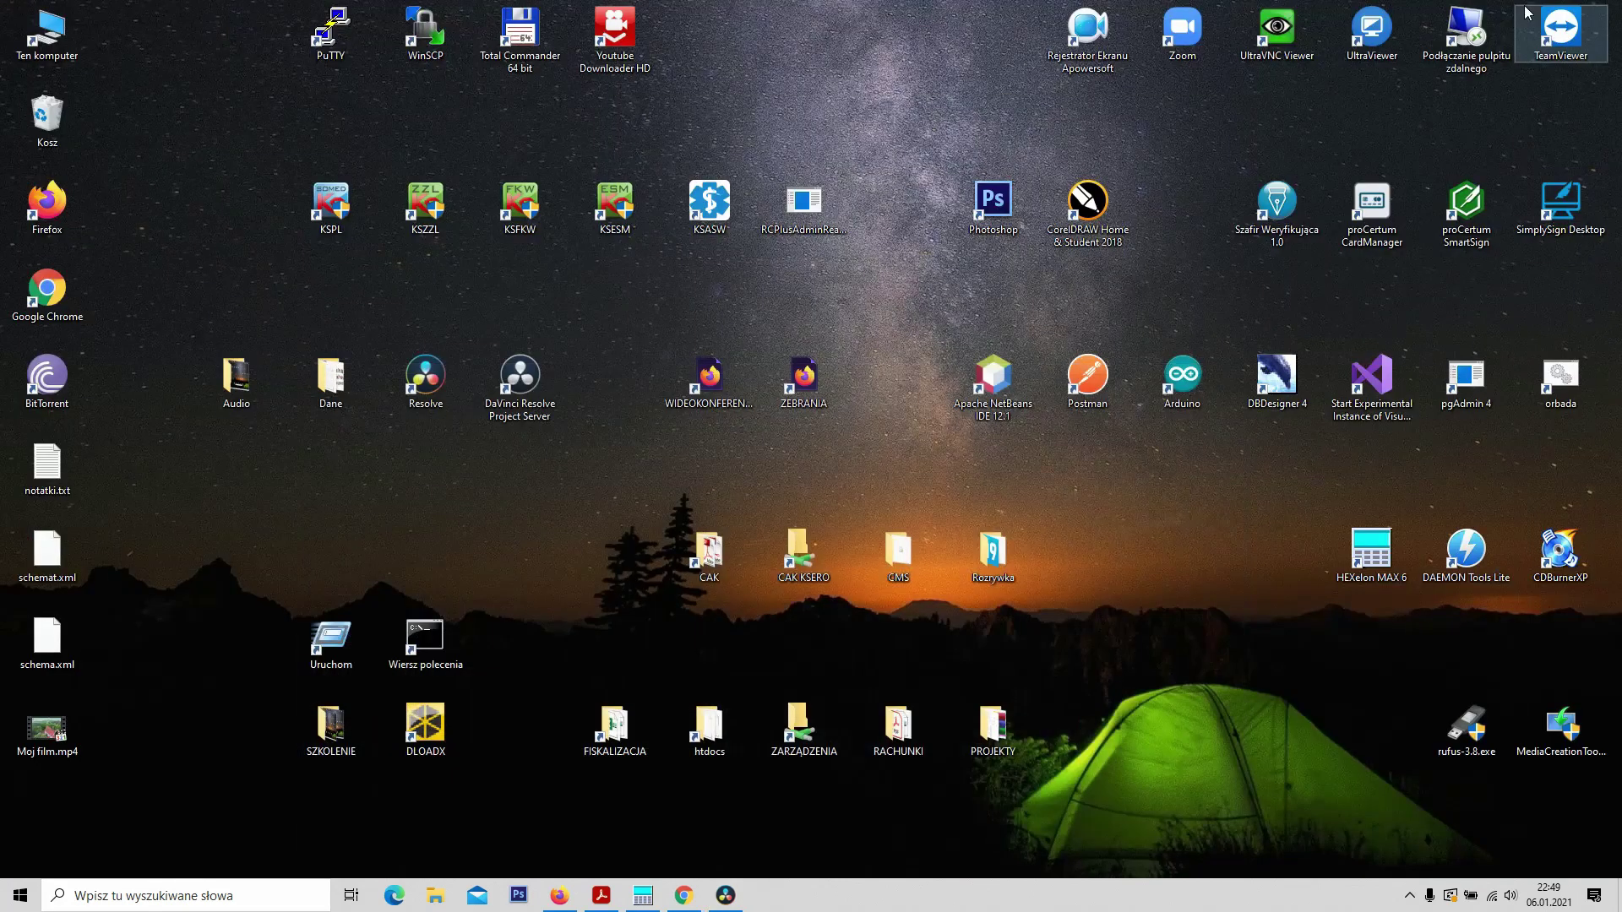
{"action": "left_click_drag", "start_coordinate": [46, 728], "coordinate": [235, 466]}
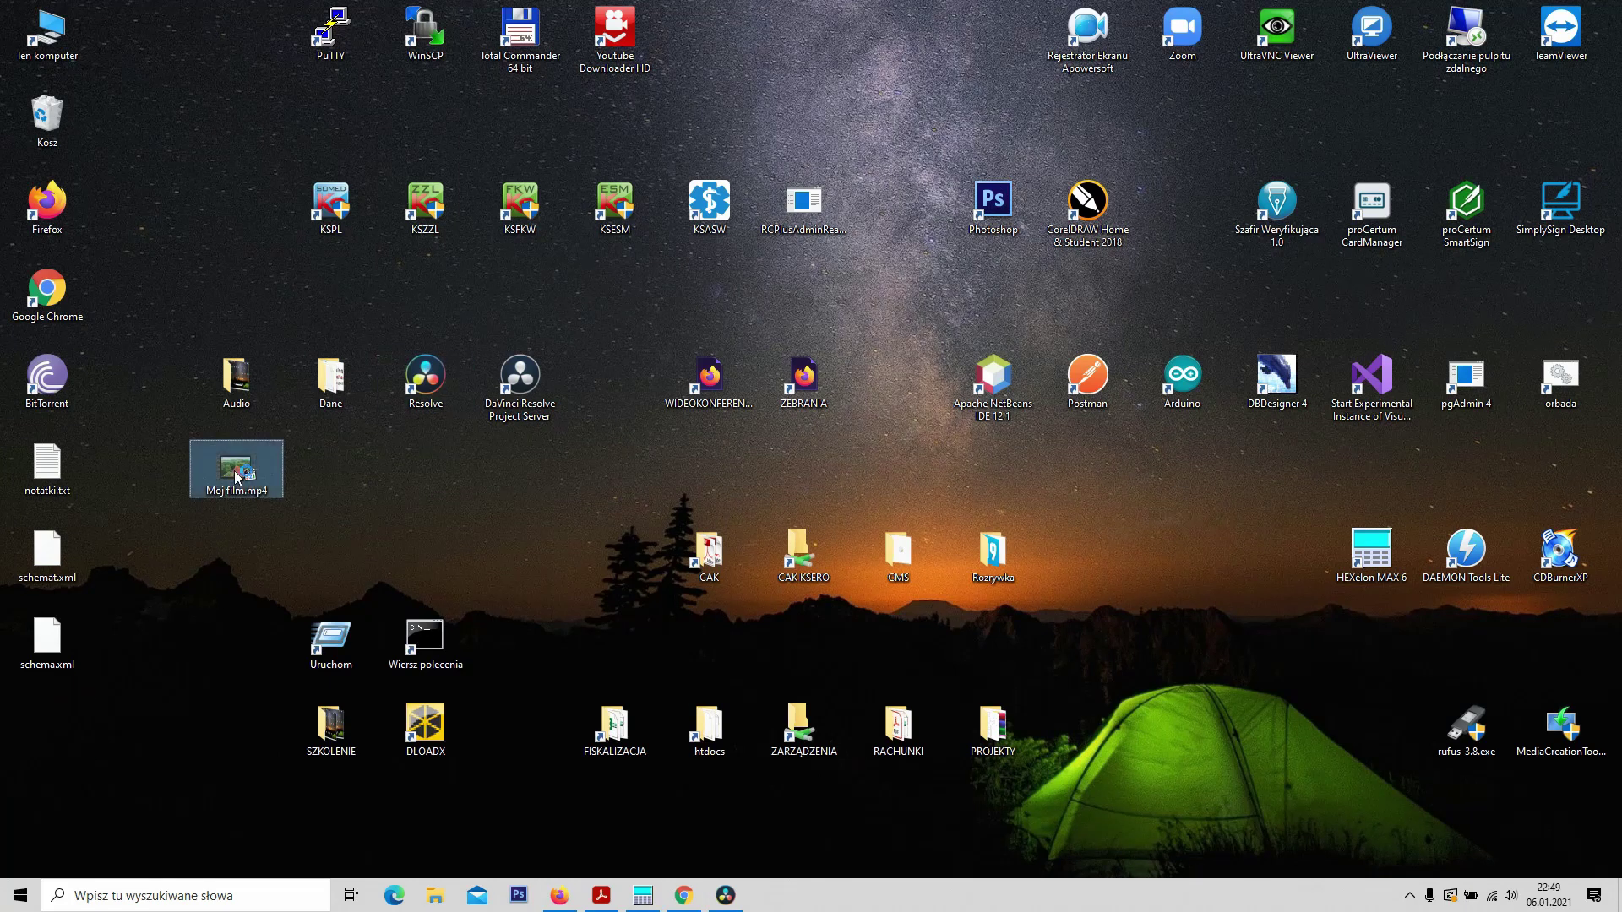